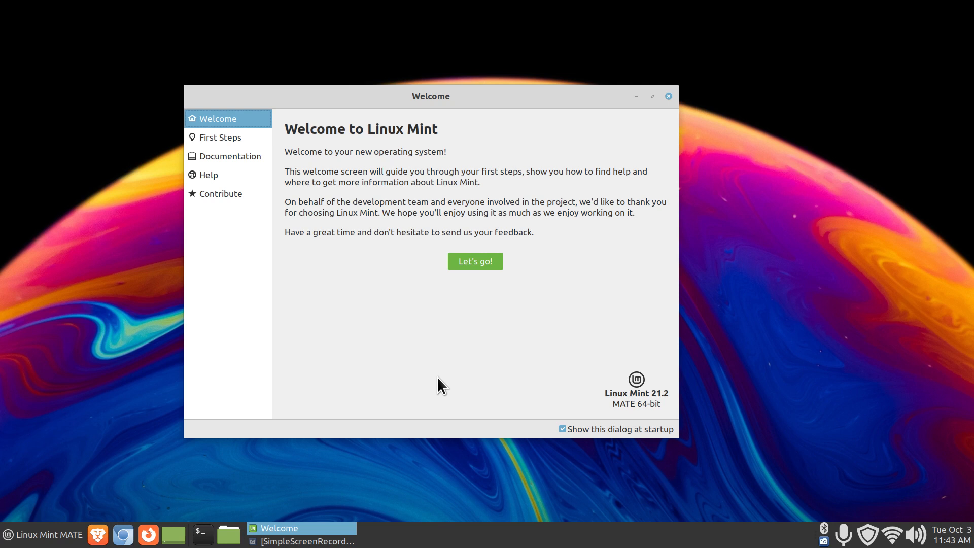
- Close the Welcome window and open the USBBACK1 drive in the file manager
{"action": "key", "text": "alt+F4"}
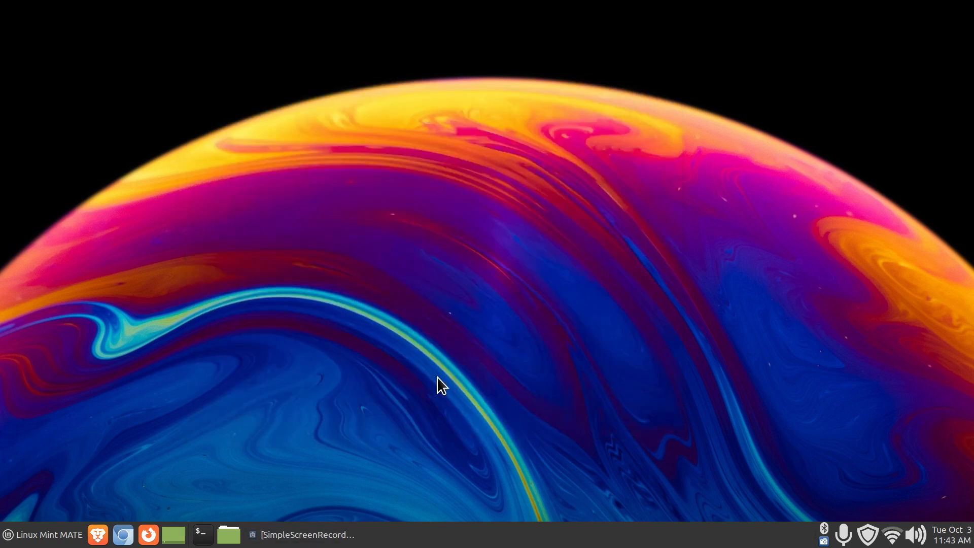
{"action": "left_click", "coordinate": [229, 534]}
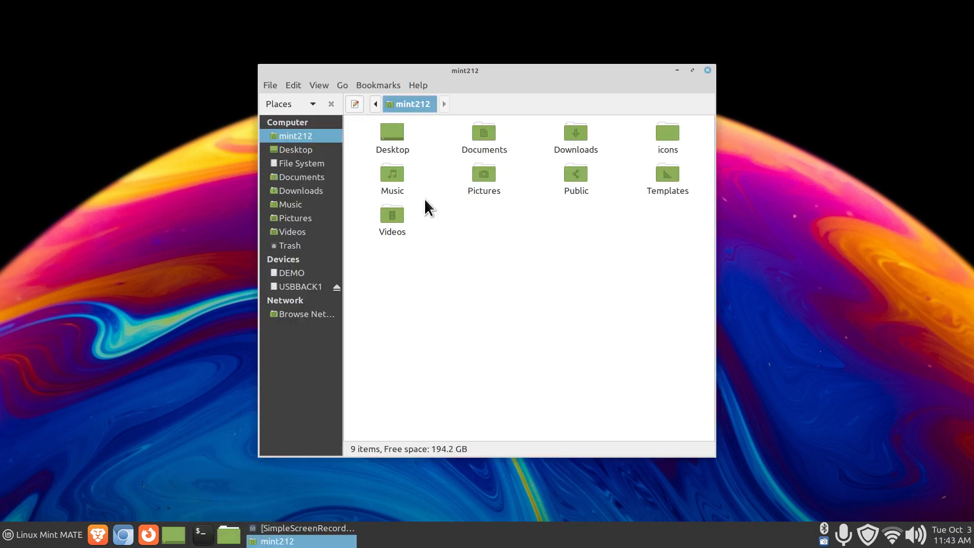
{"action": "left_click", "coordinate": [303, 287]}
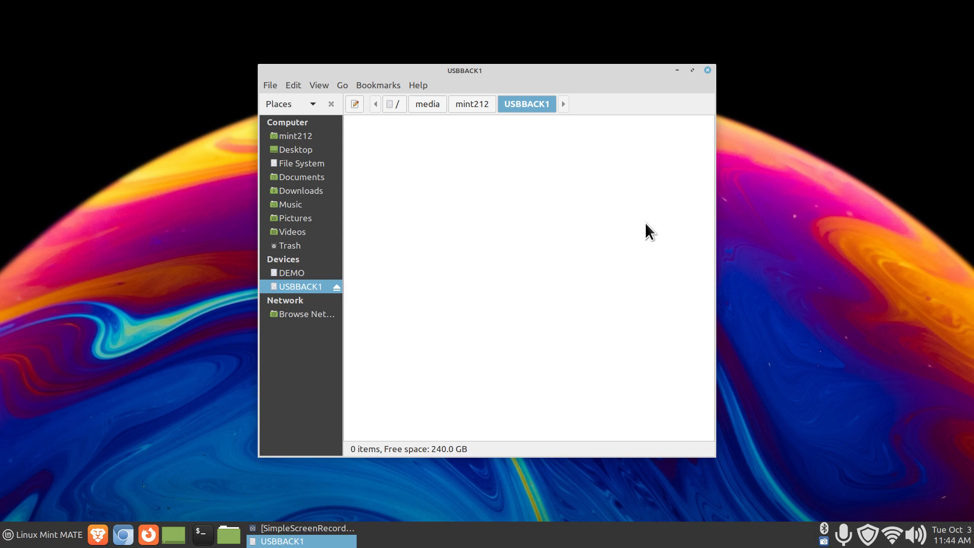
- Reposition the USBBACK1 window beside a clear area of the desktop, keeping it at its normal unmaximized size
{"action": "mouse_move", "coordinate": [532, 72]}
{"action": "left_mouse_down"}
{"action": "mouse_move", "coordinate": [604, 75]}
{"action": "mouse_move", "coordinate": [548, 76]}
{"action": "left_mouse_up"}
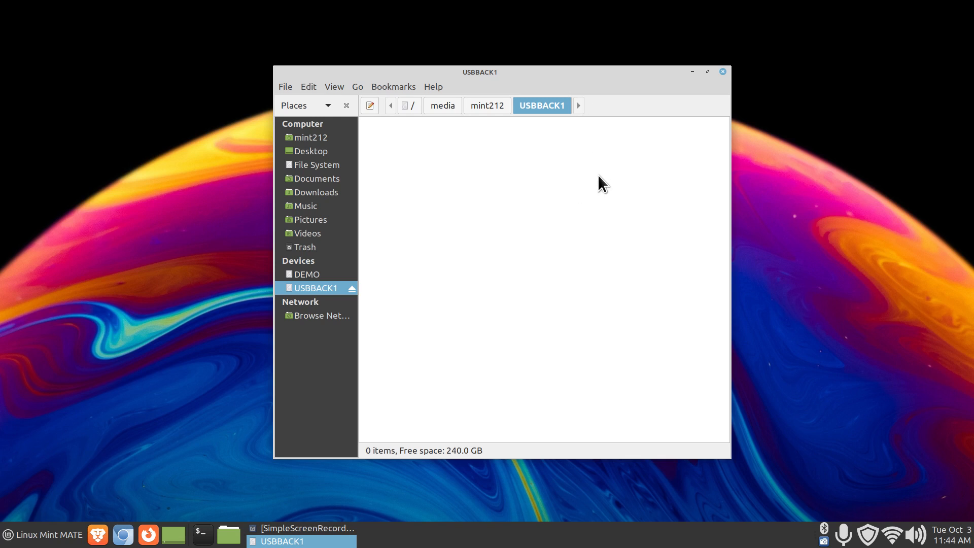
{"action": "left_click_drag", "start_coordinate": [554, 73], "coordinate": [562, 49]}
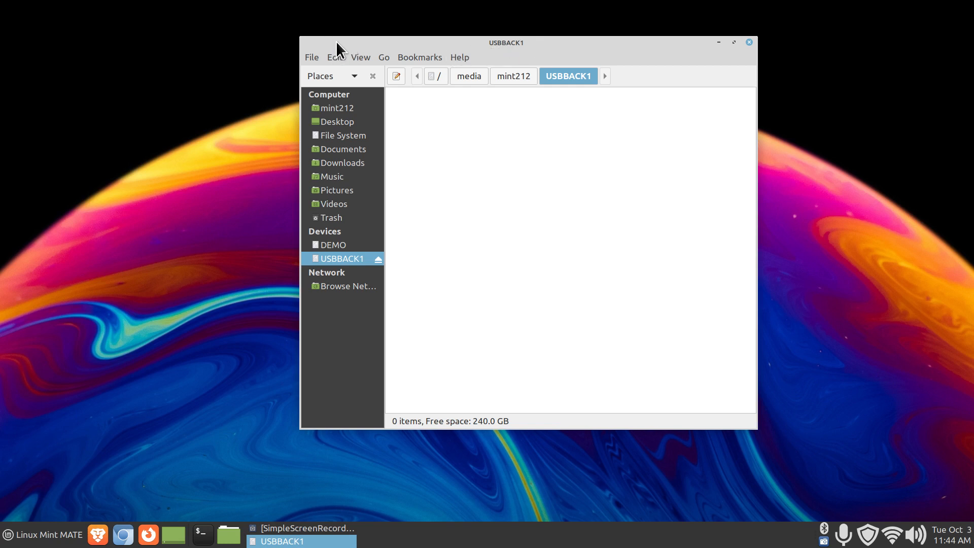
{"action": "left_click_drag", "start_coordinate": [336, 46], "coordinate": [339, 4]}
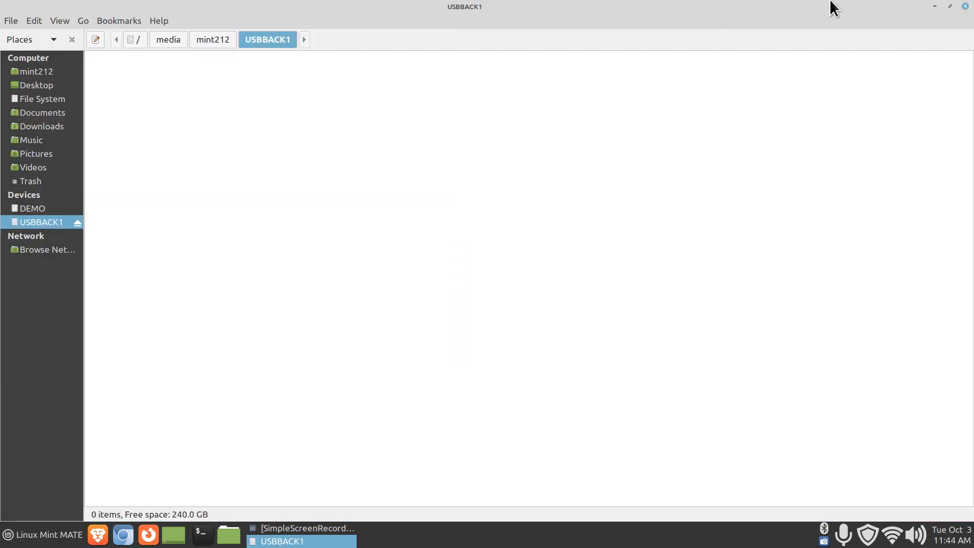
{"action": "left_click_drag", "start_coordinate": [831, 6], "coordinate": [829, 24]}
{"action": "right_click", "coordinate": [789, 24]}
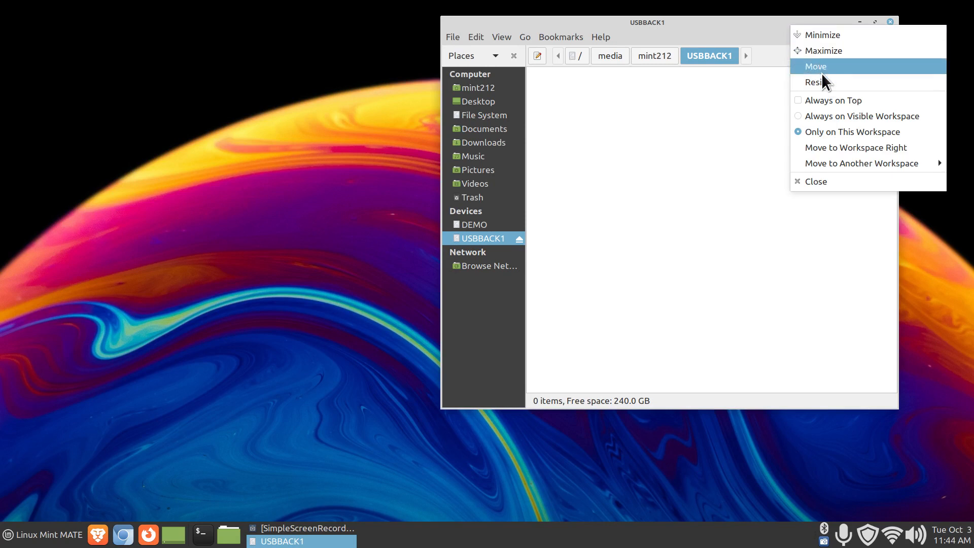
{"action": "left_click", "coordinate": [727, 20]}
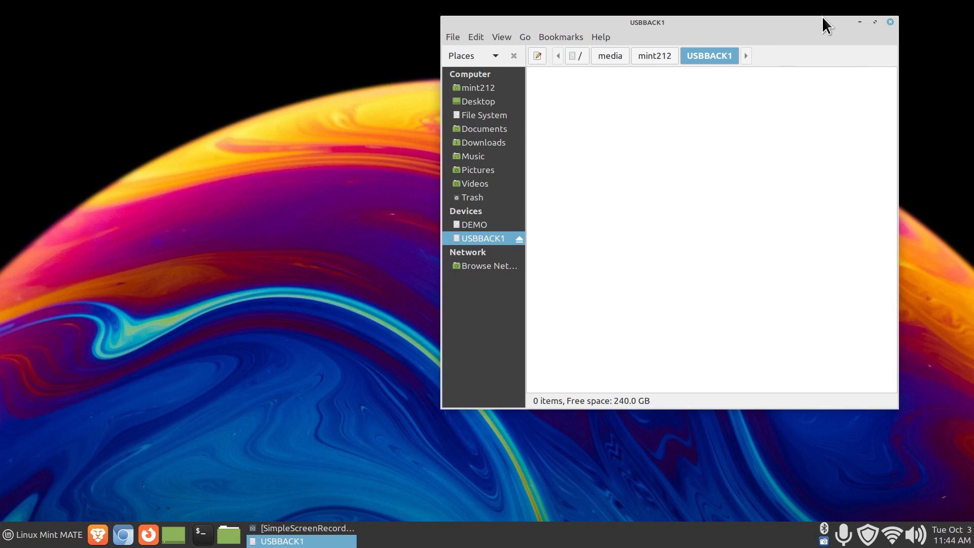
{"action": "double_click", "coordinate": [761, 22]}
{"action": "double_click", "coordinate": [508, 9]}
- Find the USB Stick Formatter among the applications with the search "usb", launch it and place it beside the file manager window
{"action": "left_click", "coordinate": [43, 534]}
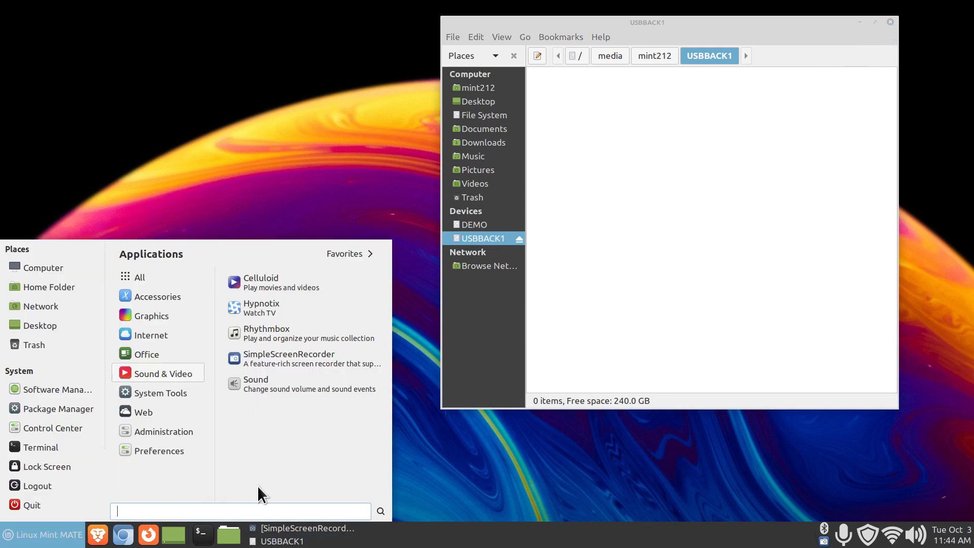
{"action": "type", "text": "usb"}
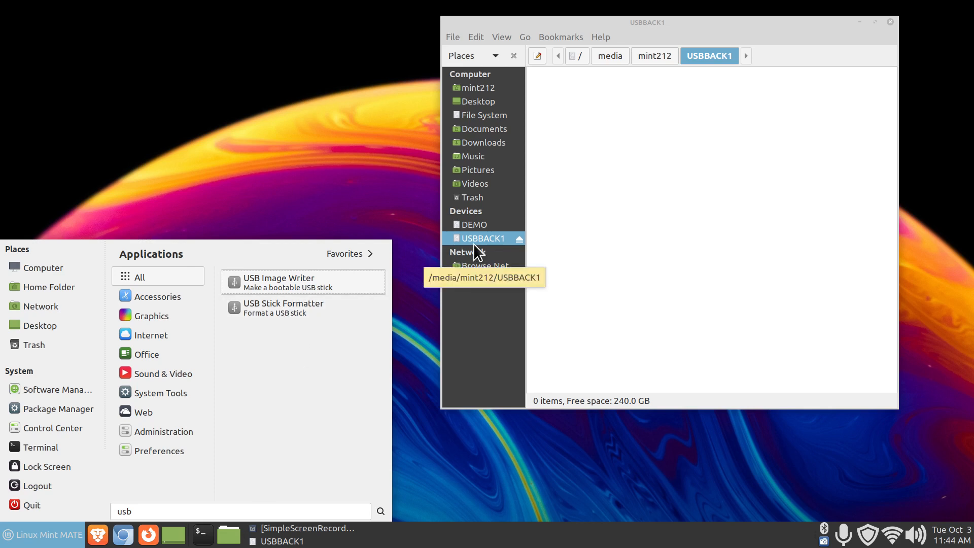
{"action": "left_click", "coordinate": [293, 303]}
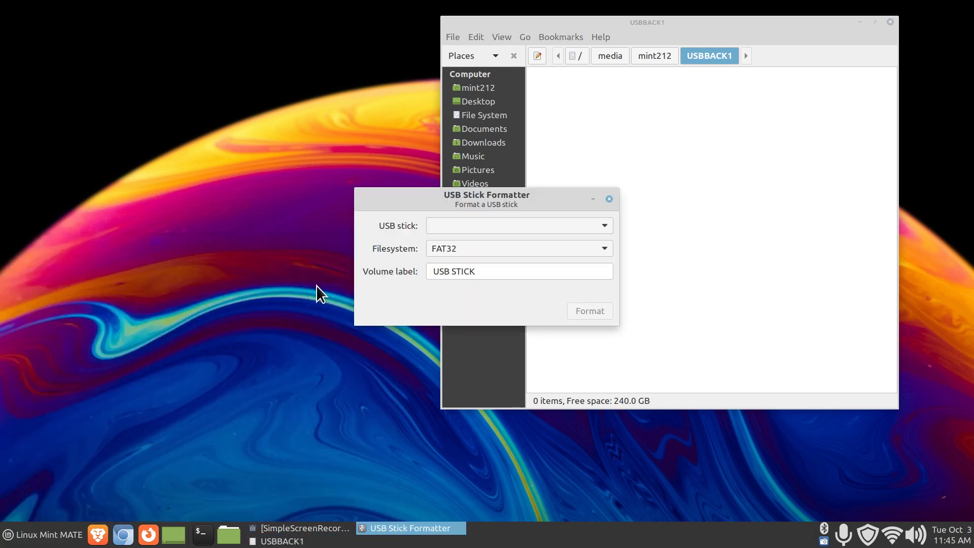
{"action": "left_click_drag", "start_coordinate": [500, 199], "coordinate": [258, 210]}
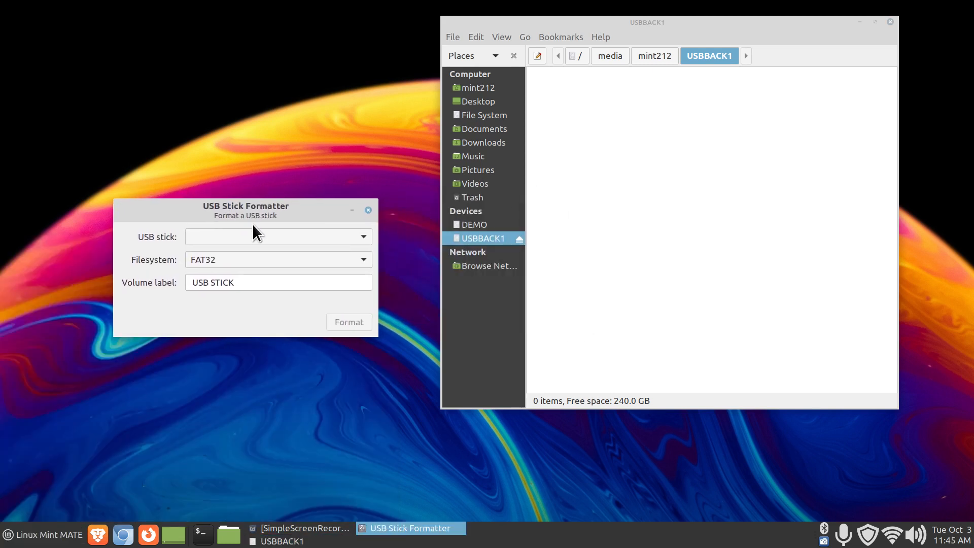
- Choose the PNY CS900 240GB SSD (/dev/sdb) as the USB stick to format
{"action": "left_click", "coordinate": [251, 234]}
{"action": "left_click", "coordinate": [251, 234]}
{"action": "left_click", "coordinate": [255, 240]}
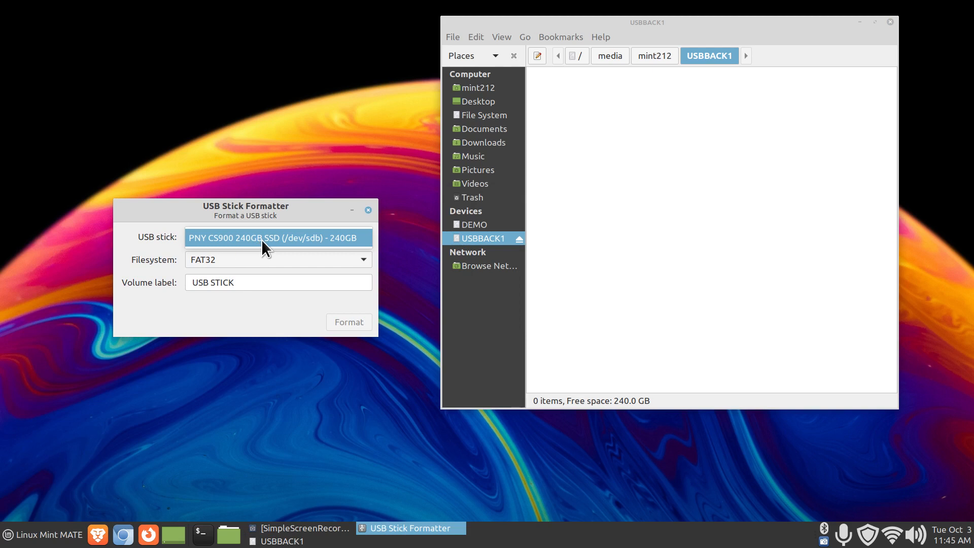
{"action": "left_click", "coordinate": [262, 238]}
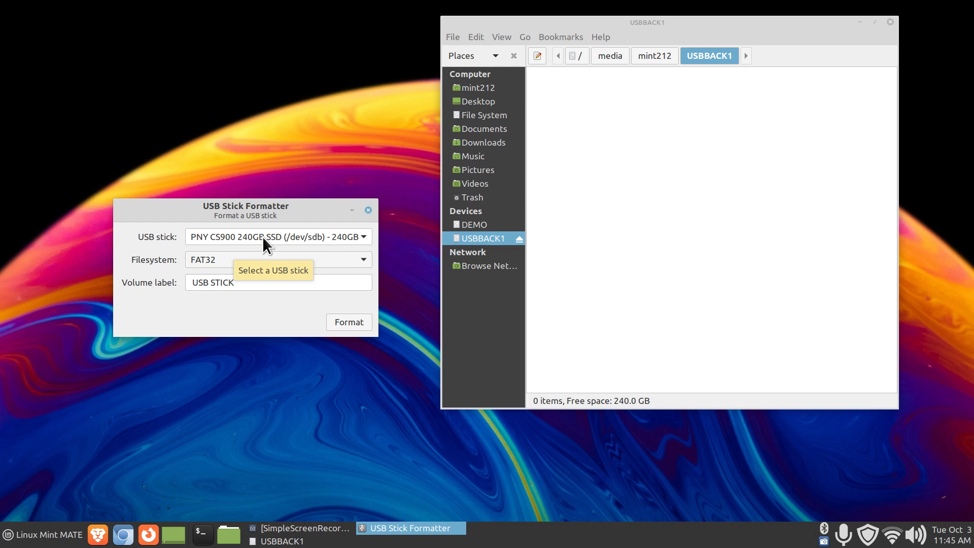
- Start replacing the volume label and close the USB Stick Formatter without formatting
{"action": "mouse_move", "coordinate": [219, 257]}
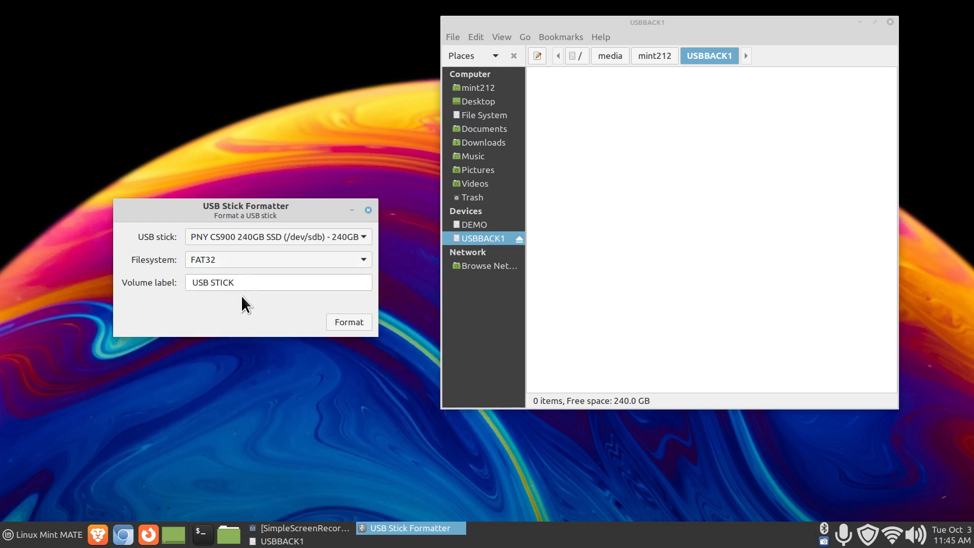
{"action": "left_click_drag", "start_coordinate": [235, 282], "coordinate": [190, 282]}
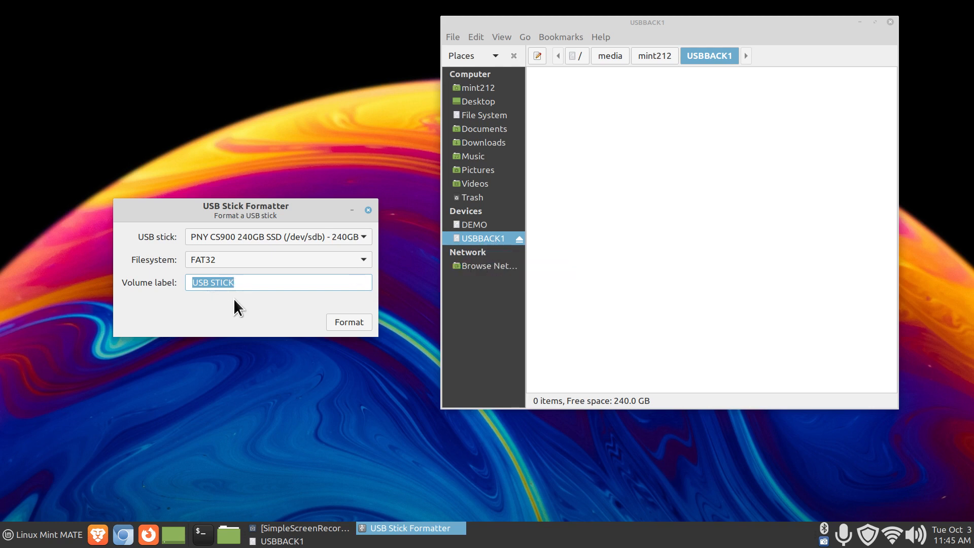
{"action": "type", "text": "US"}
{"action": "left_click", "coordinate": [368, 209]}
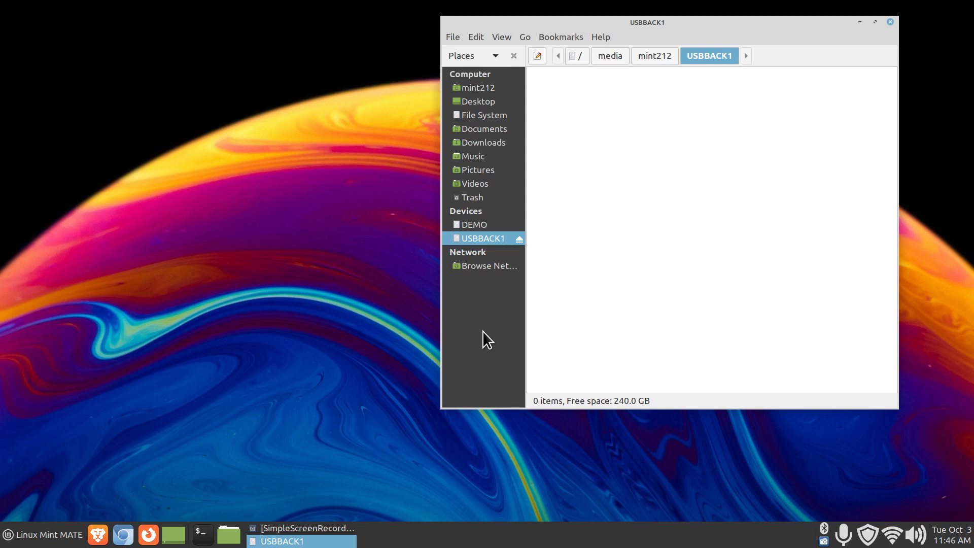
- Search the installed applications for "back" and dismiss the application list without launching anything
{"action": "left_click", "coordinate": [65, 542]}
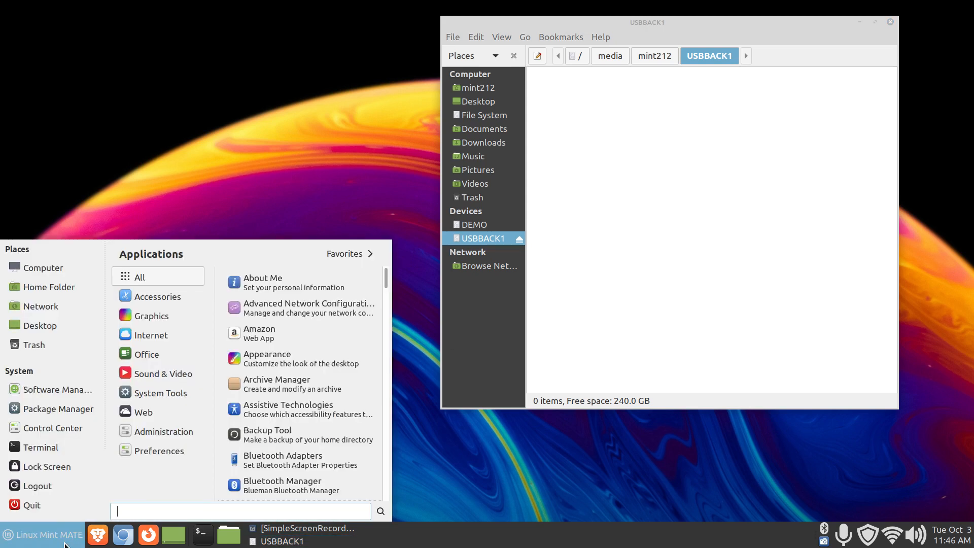
{"action": "type", "text": "back"}
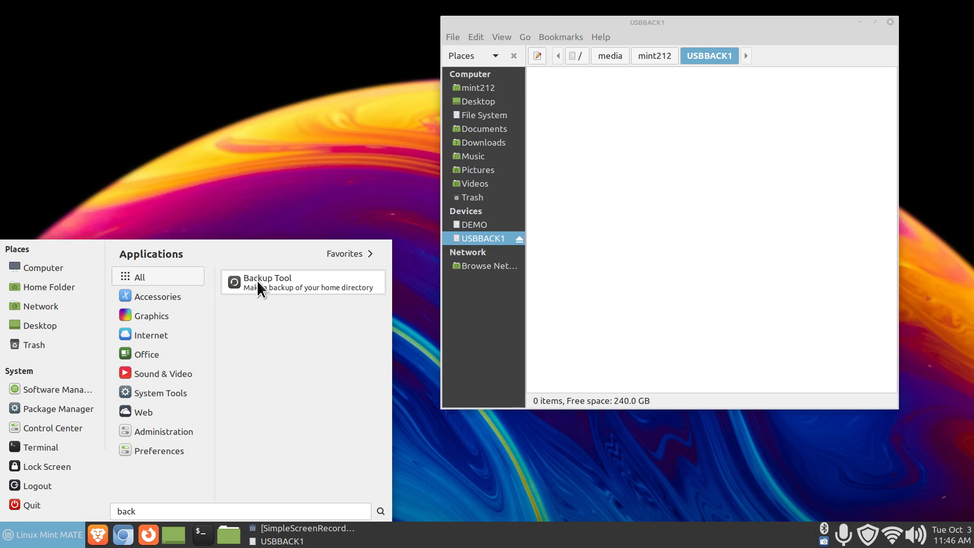
{"action": "left_click", "coordinate": [293, 184]}
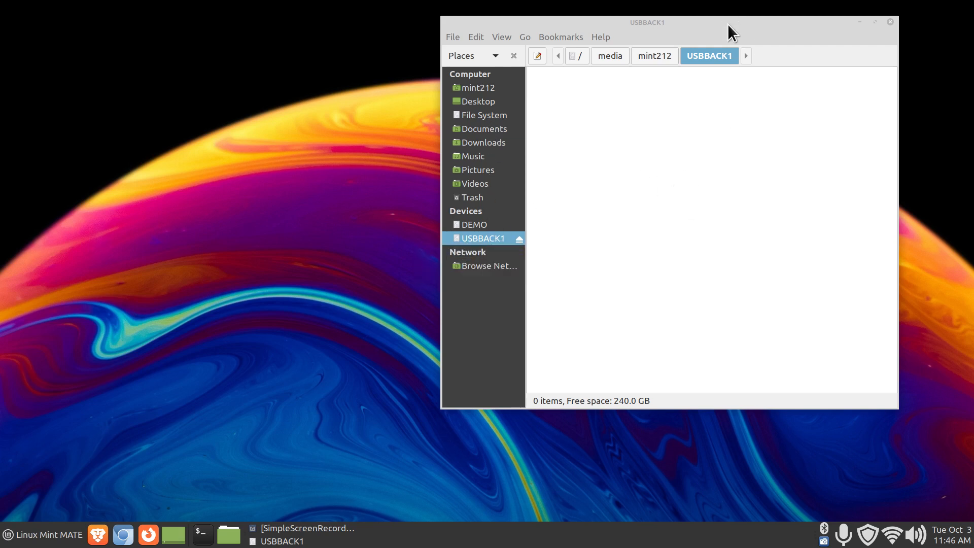
- Open the mint212 home folder and look over its Documents, Pictures and Music folders
{"action": "left_click_drag", "start_coordinate": [728, 23], "coordinate": [658, 44]}
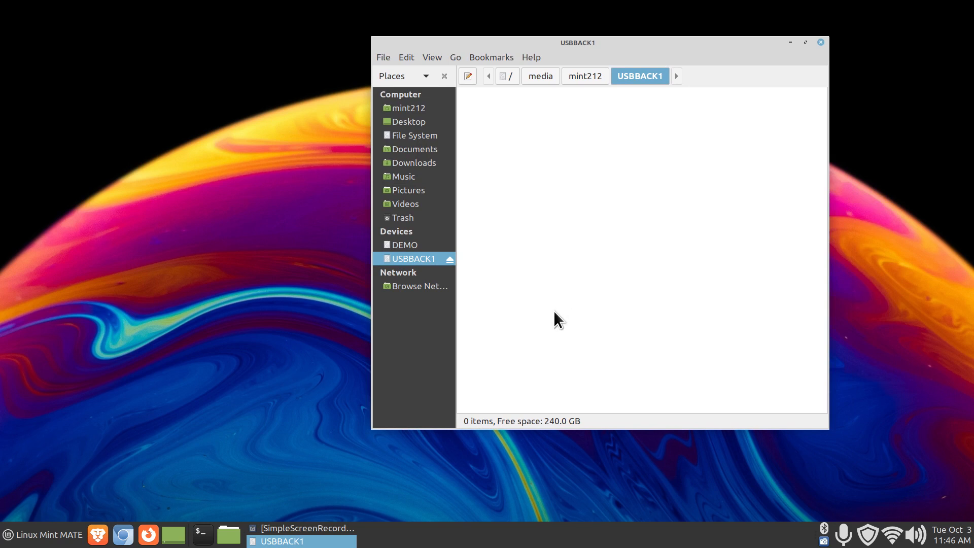
{"action": "left_click", "coordinate": [409, 108]}
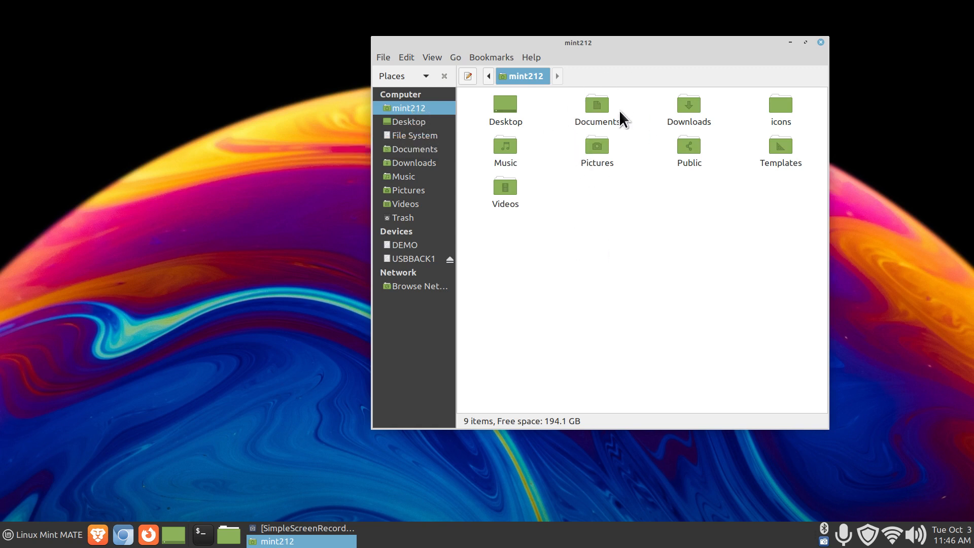
{"action": "left_click", "coordinate": [590, 110]}
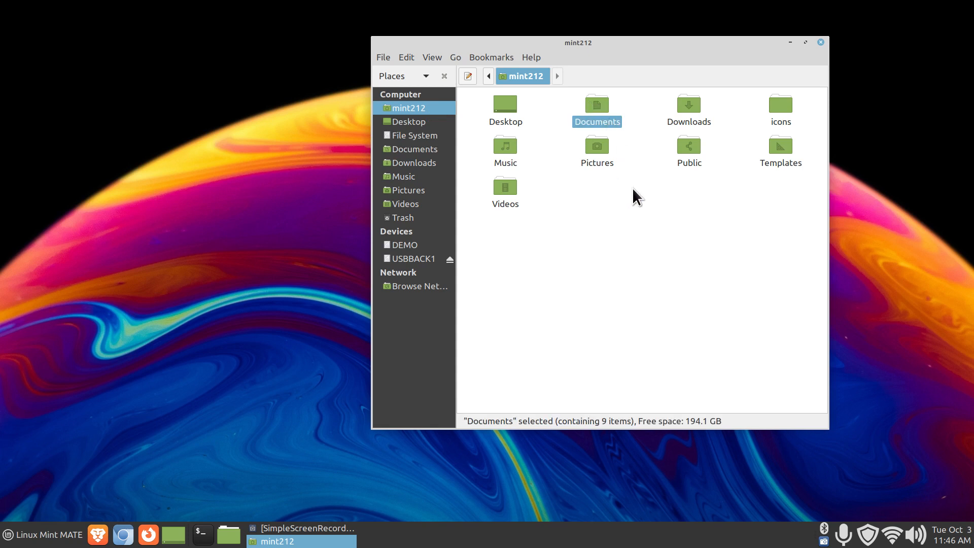
{"action": "left_click", "coordinate": [600, 142]}
{"action": "left_click", "coordinate": [515, 148]}
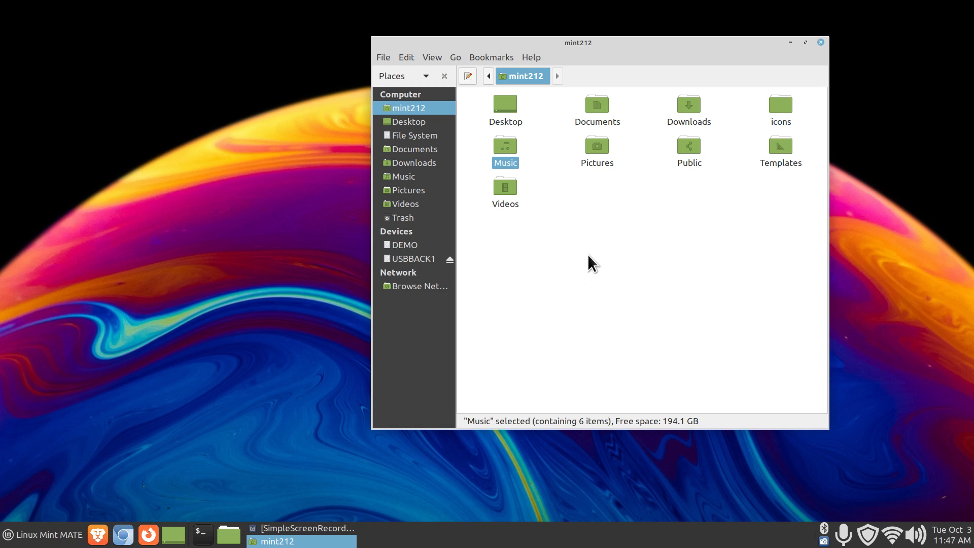
- Maximize the home folder window and toggle the display of its hidden files on and off twice
{"action": "key", "text": "ctrl+h"}
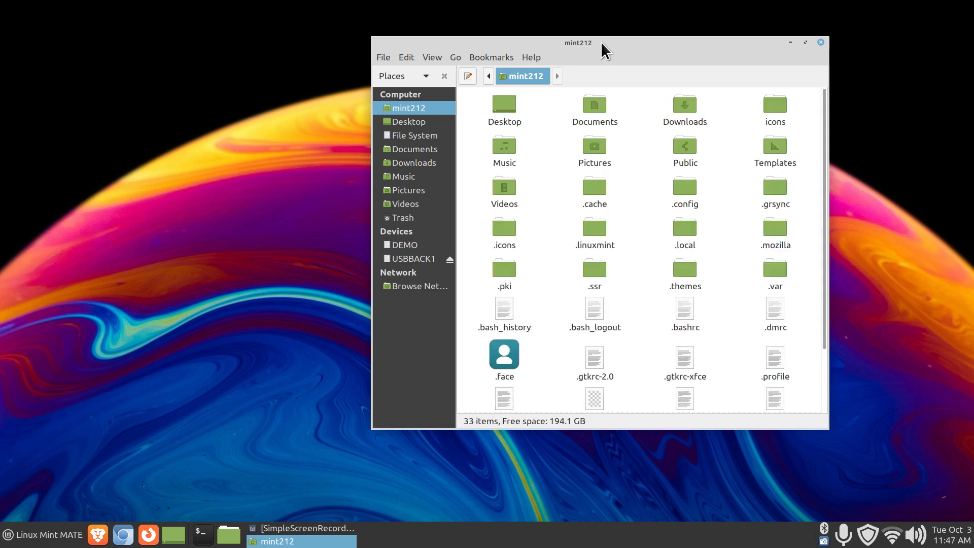
{"action": "left_click_drag", "start_coordinate": [600, 41], "coordinate": [582, 5]}
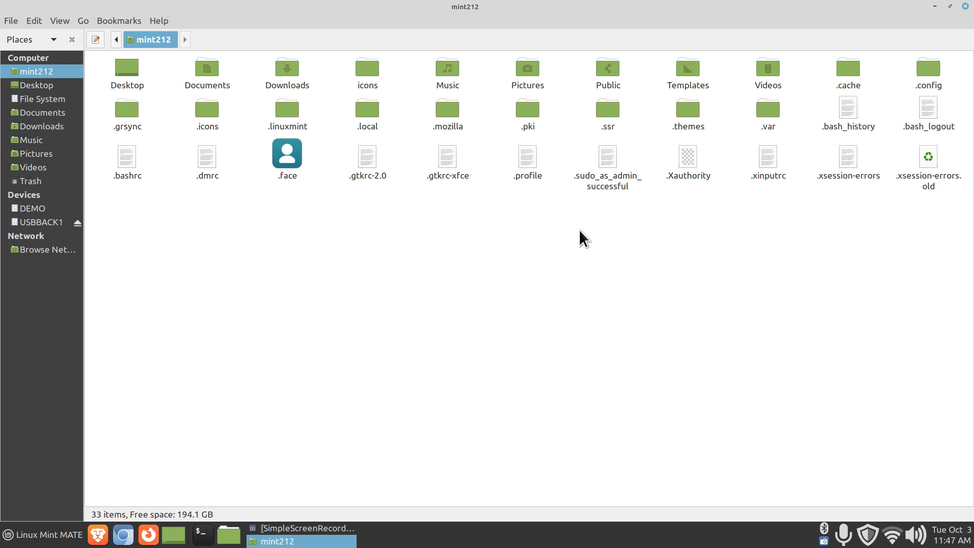
{"action": "key", "text": "ctrl+h"}
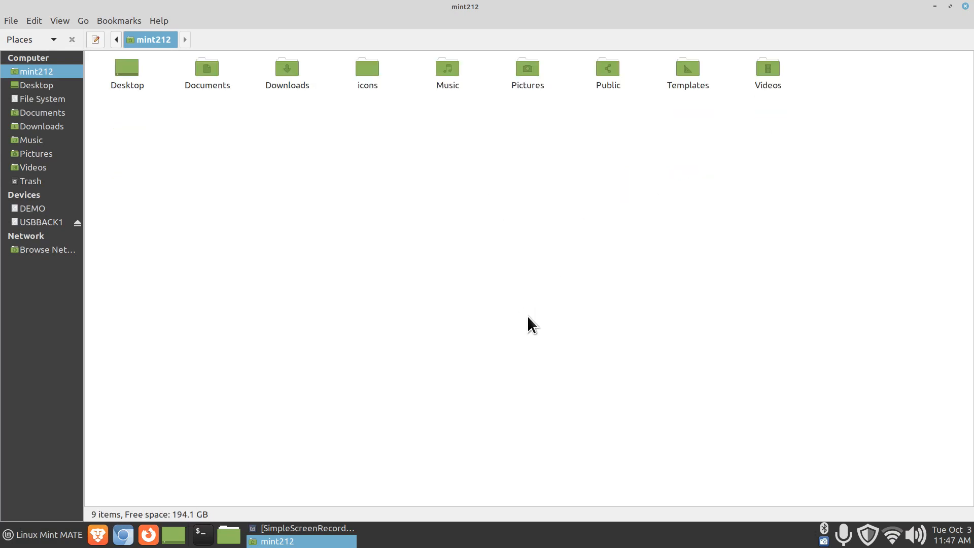
{"action": "left_click", "coordinate": [57, 19]}
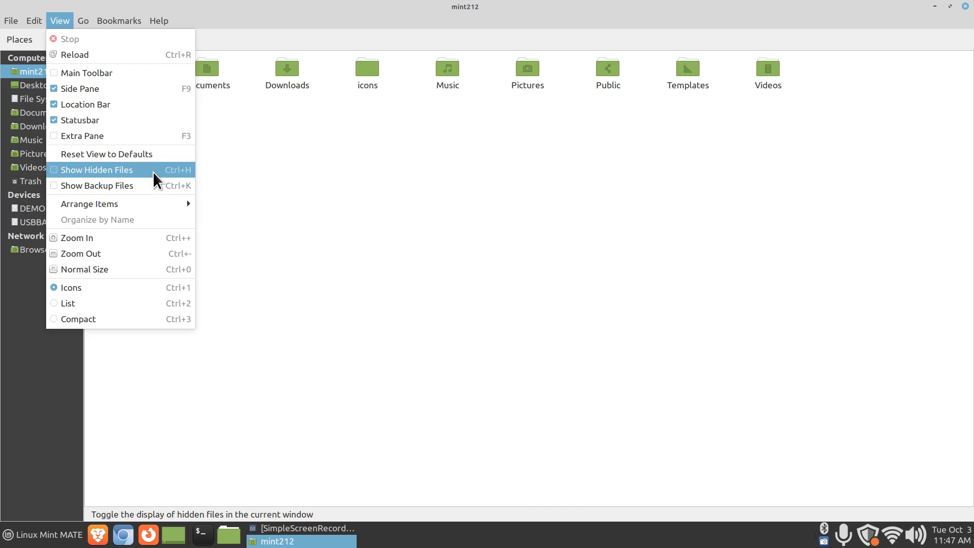
{"action": "left_click", "coordinate": [394, 287]}
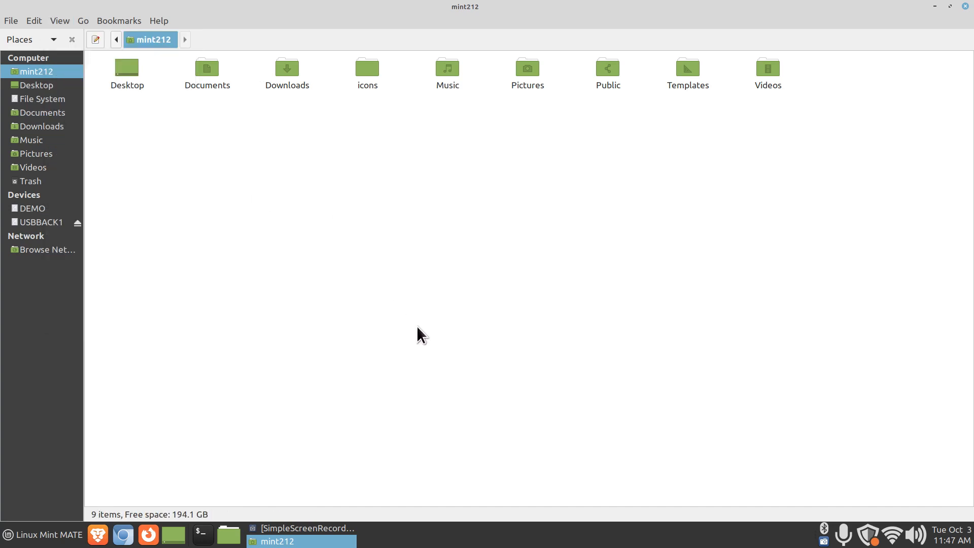
{"action": "key", "text": "ctrl+h"}
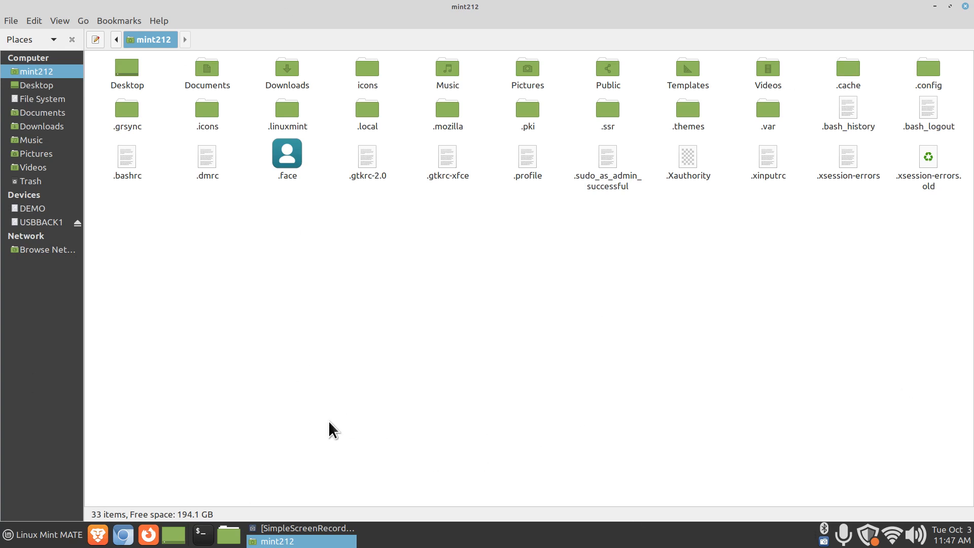
{"action": "key", "text": "ctrl+h"}
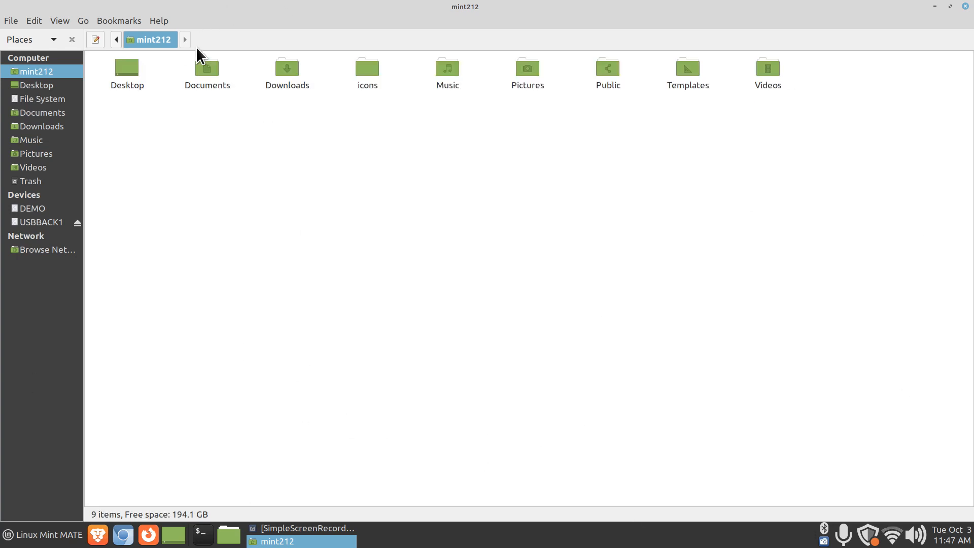
- Restore the window's normal size, open the text file "a" from the Documents folder and enlarge its text
{"action": "double_click", "coordinate": [544, 7]}
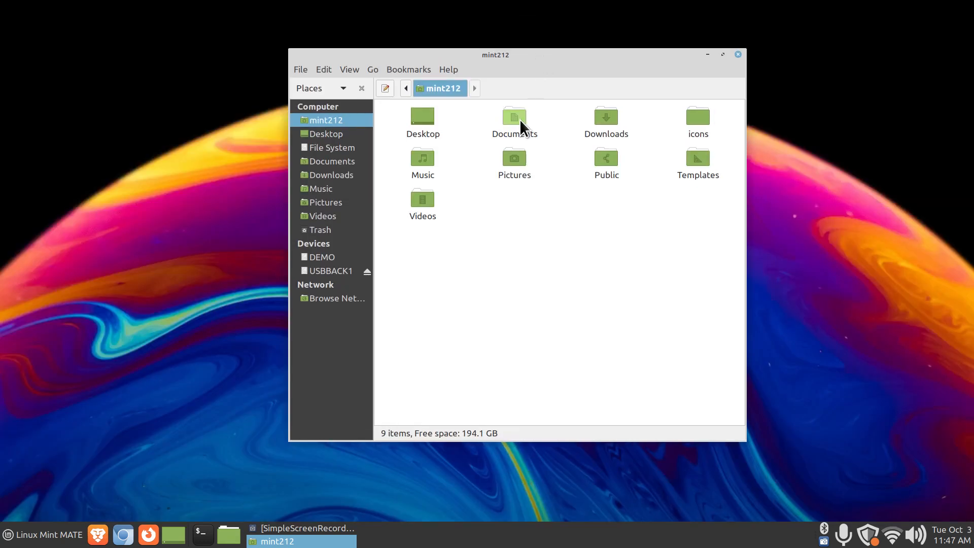
{"action": "double_click", "coordinate": [512, 119]}
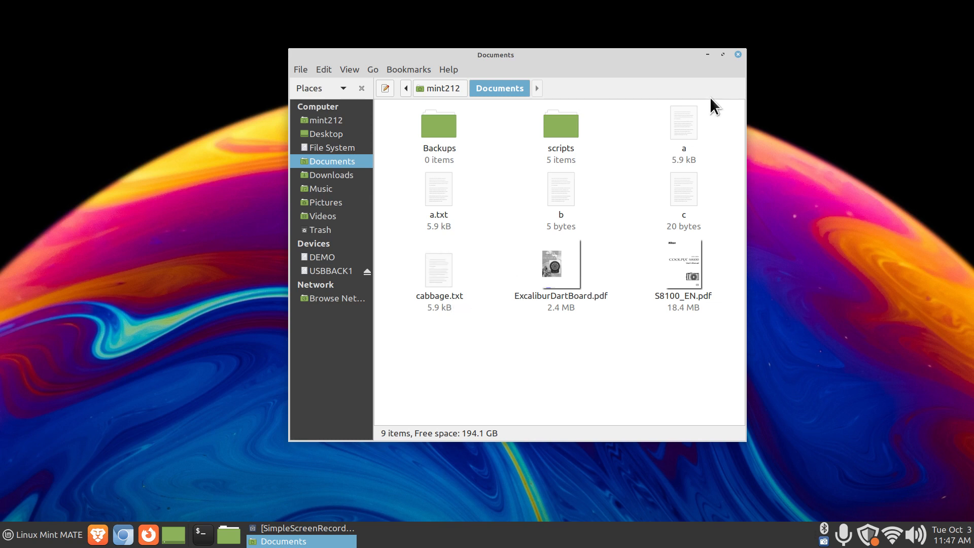
{"action": "double_click", "coordinate": [688, 118]}
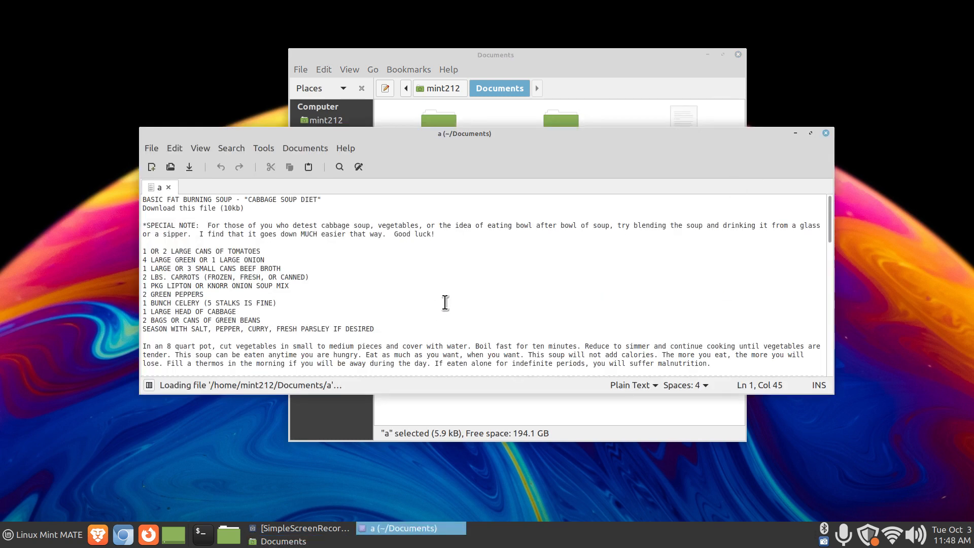
{"action": "scroll", "coordinate": [458, 300], "scroll_direction": "up", "scroll_amount": 7}
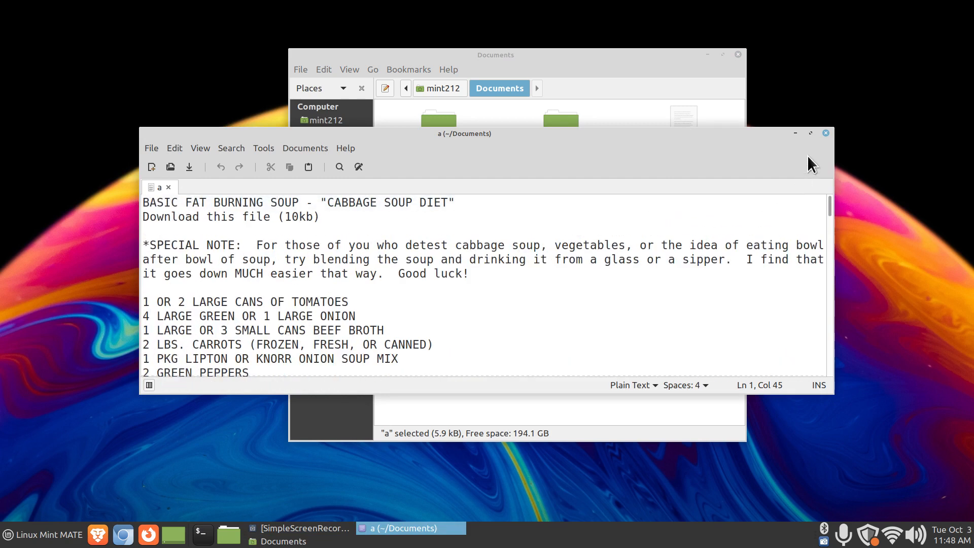
- Close the text file "a" and view the contents of cabbage.txt and a.txt, closing each one
{"action": "left_click", "coordinate": [825, 133]}
{"action": "double_click", "coordinate": [439, 279]}
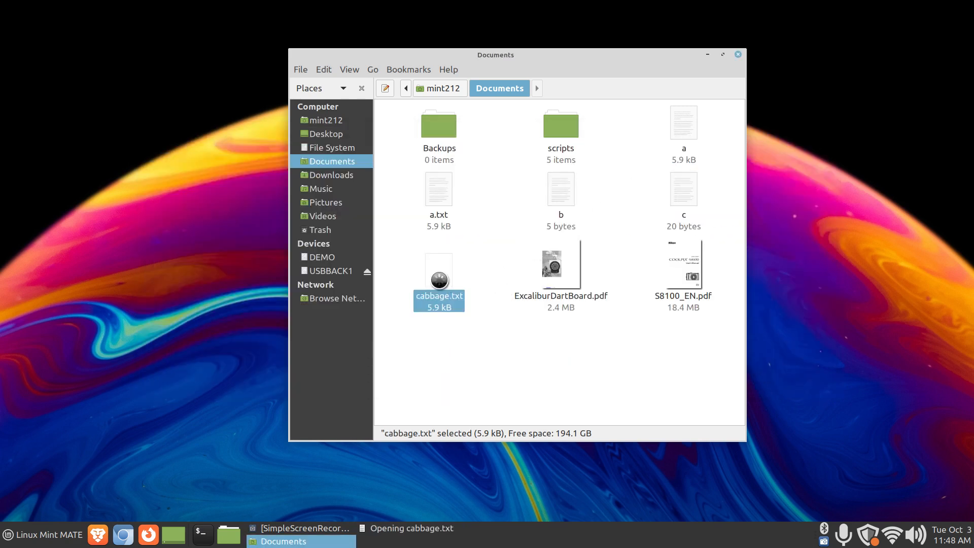
{"action": "left_click", "coordinate": [826, 133]}
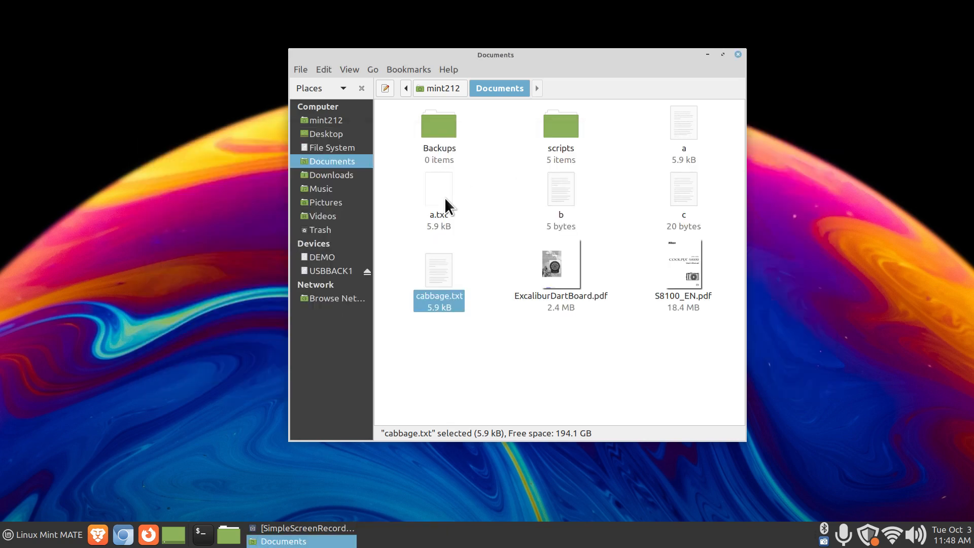
{"action": "double_click", "coordinate": [439, 206]}
{"action": "left_click", "coordinate": [826, 134]}
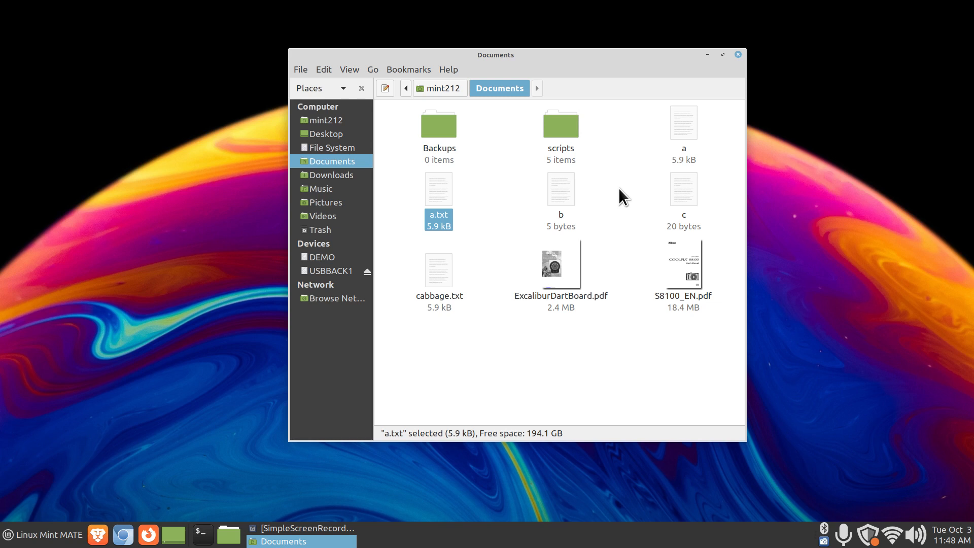
- Look over the file operations offered for a.txt, including renaming, without applying any of them
{"action": "right_click", "coordinate": [438, 184]}
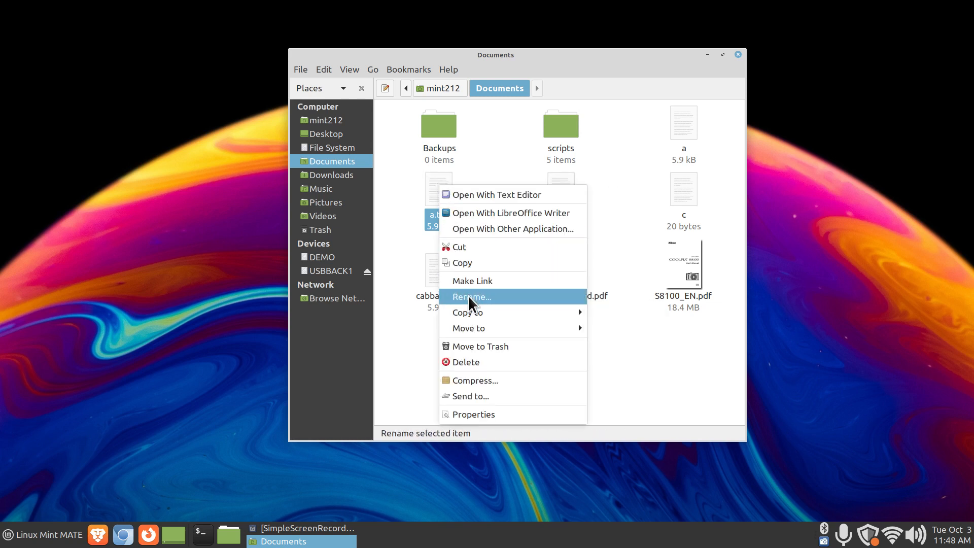
{"action": "left_click", "coordinate": [400, 330]}
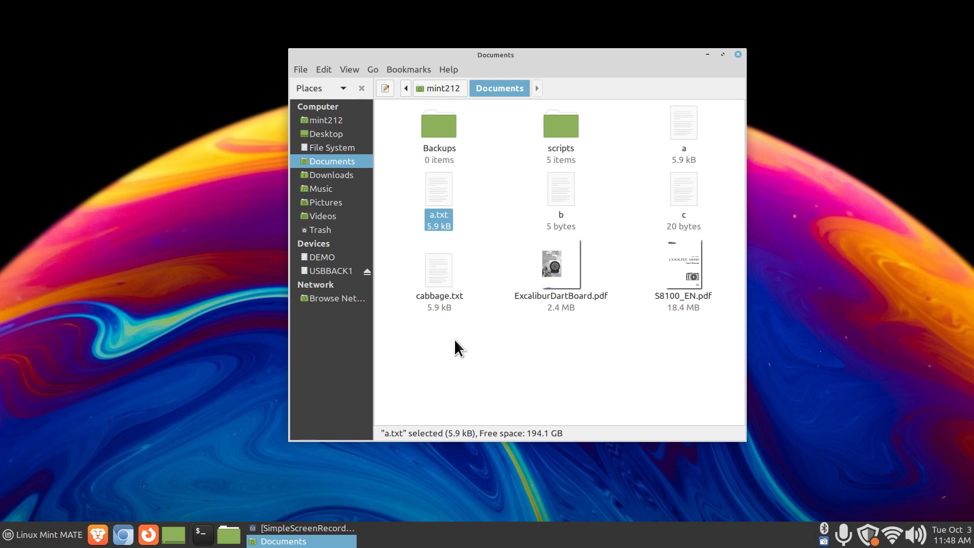
{"action": "left_click", "coordinate": [684, 134]}
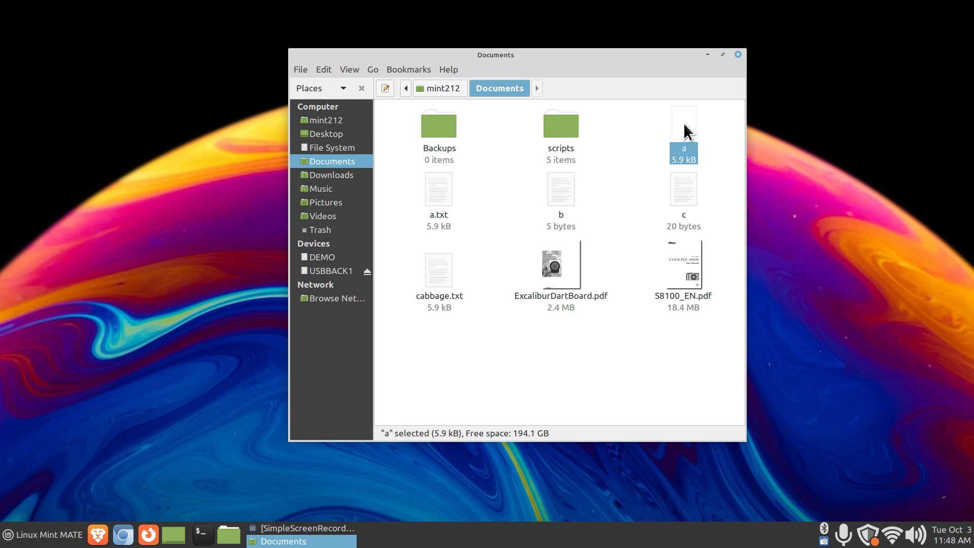
{"action": "right_click", "coordinate": [440, 193]}
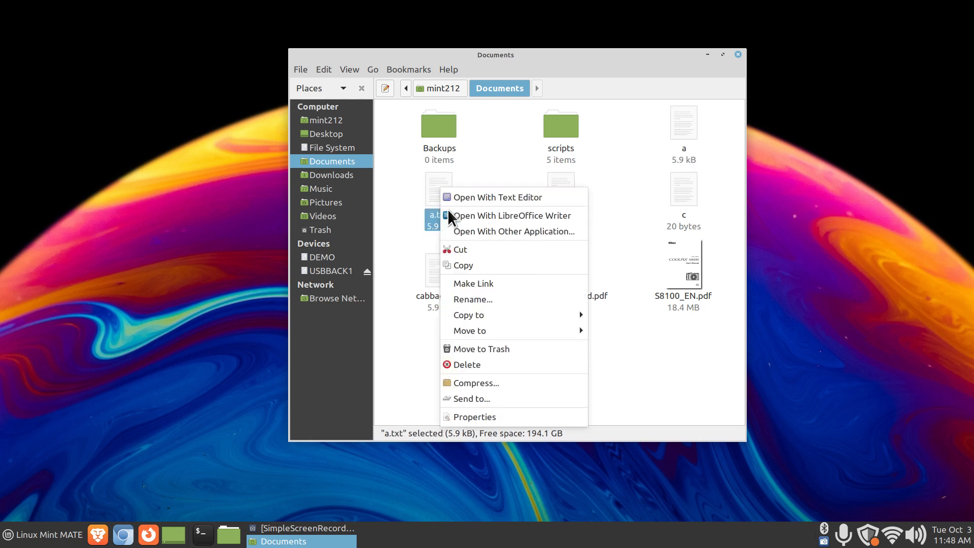
{"action": "left_click", "coordinate": [645, 373]}
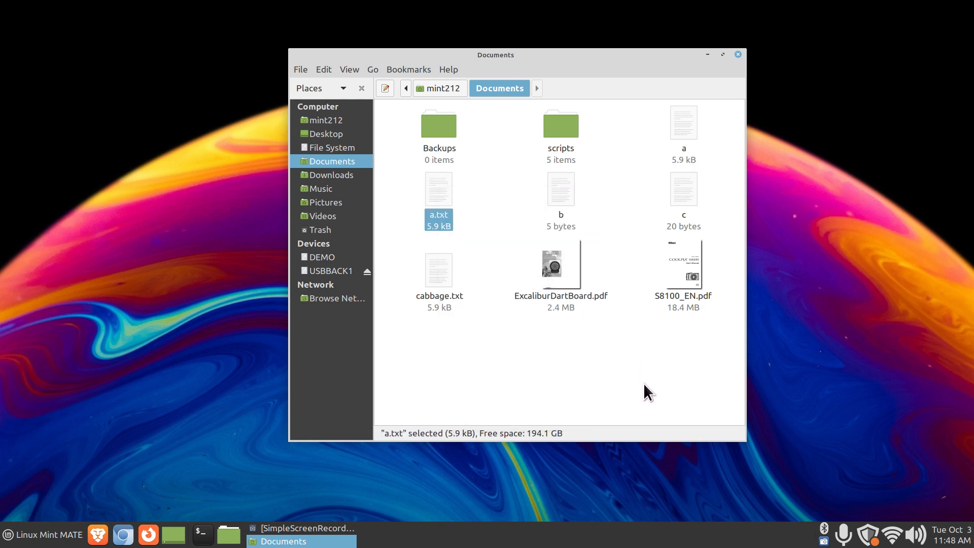
- Open the text files "b" and "c" one after the other, enlarge their text for reading and close them
{"action": "double_click", "coordinate": [560, 182]}
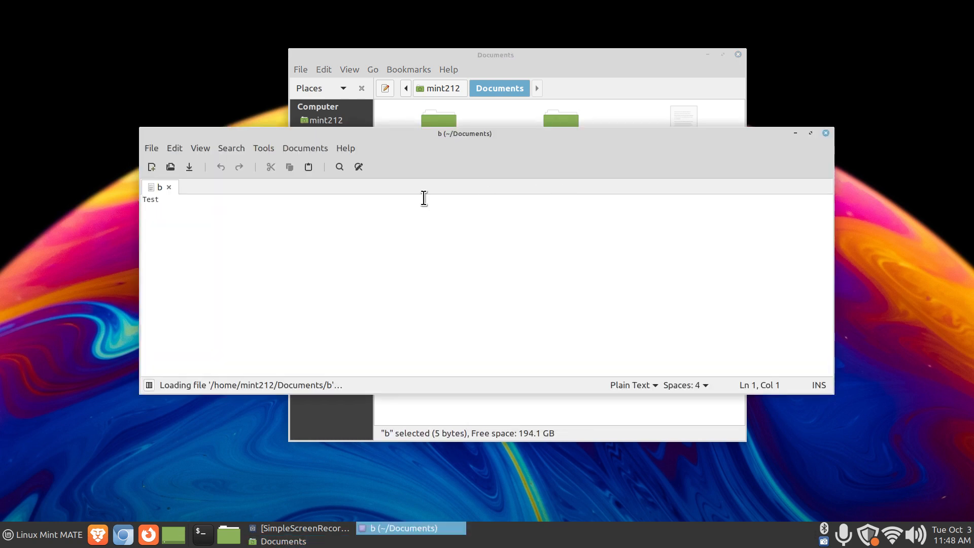
{"action": "scroll", "coordinate": [403, 300], "scroll_direction": "up", "scroll_amount": 10}
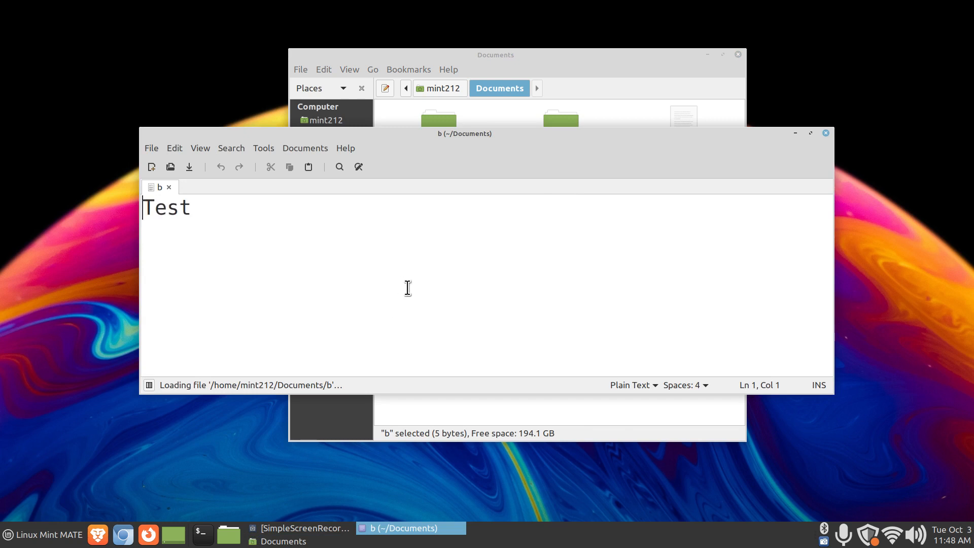
{"action": "left_click", "coordinate": [826, 133]}
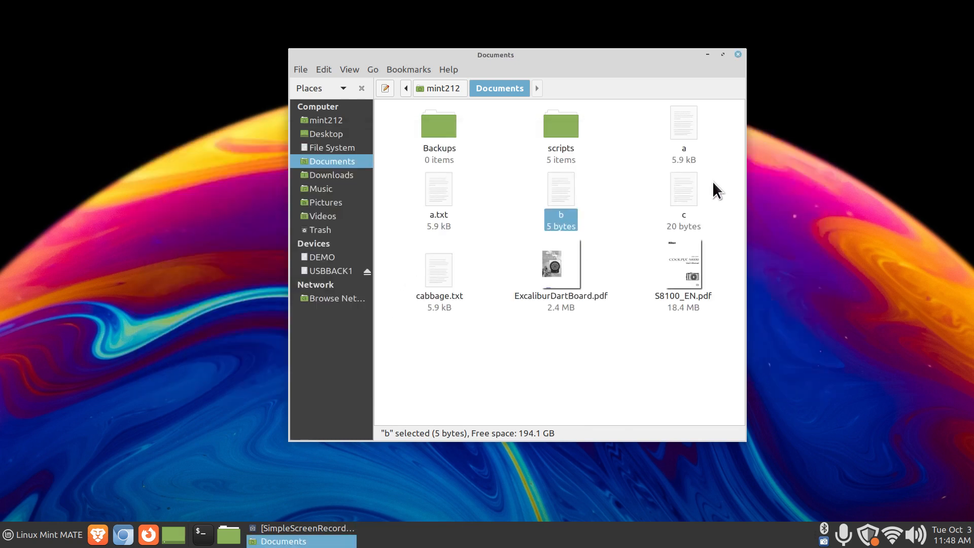
{"action": "double_click", "coordinate": [681, 189]}
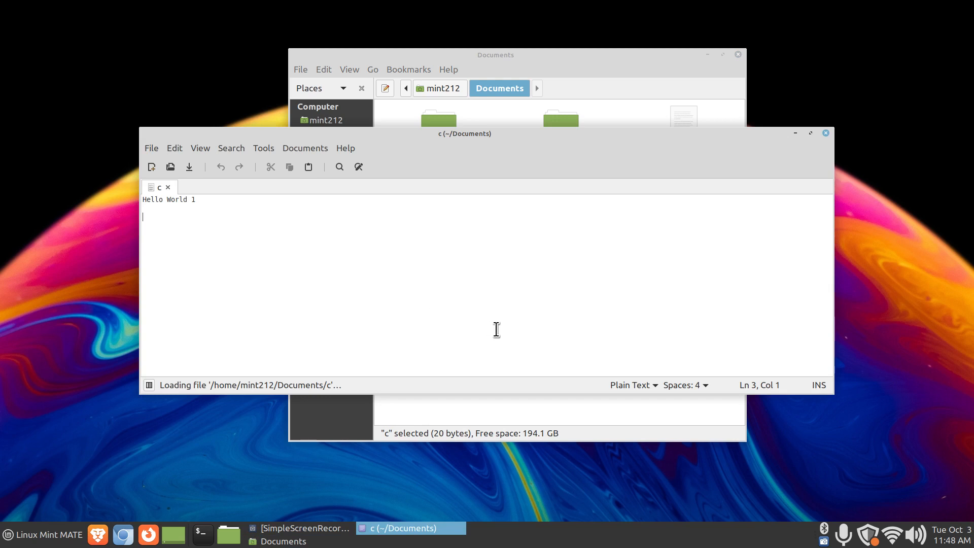
{"action": "scroll", "coordinate": [498, 330], "scroll_direction": "up", "scroll_amount": 15}
{"action": "scroll", "coordinate": [378, 234], "scroll_direction": "down", "scroll_amount": 15}
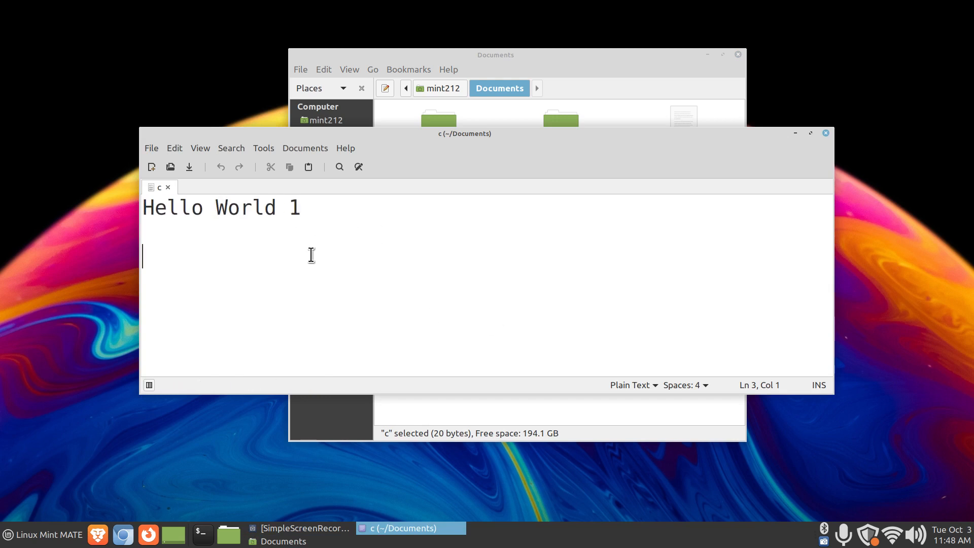
{"action": "left_click", "coordinate": [826, 133]}
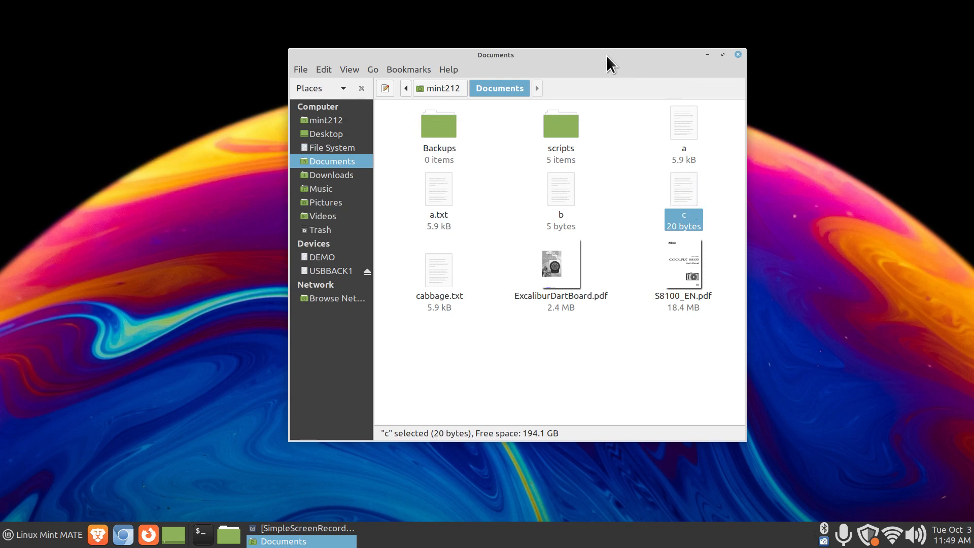
- Move the file manager window aside and show the contents of the USBBACK1 drive
{"action": "left_click_drag", "start_coordinate": [606, 55], "coordinate": [783, 47]}
{"action": "left_click", "coordinate": [531, 261]}
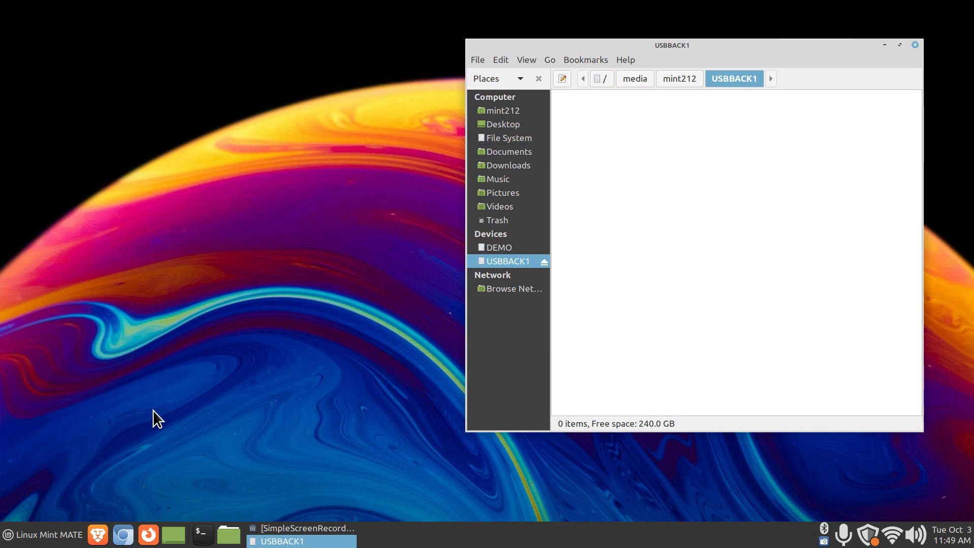
- Search the application list for "grs", switch to Software Manager, search for "grs" there and open the Grsync page
{"action": "left_click", "coordinate": [56, 540]}
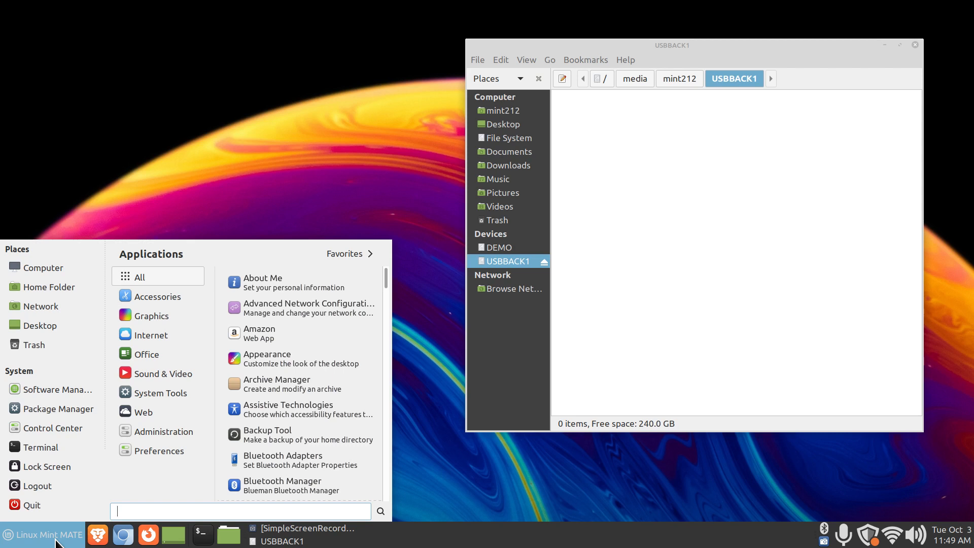
{"action": "type", "text": "grs"}
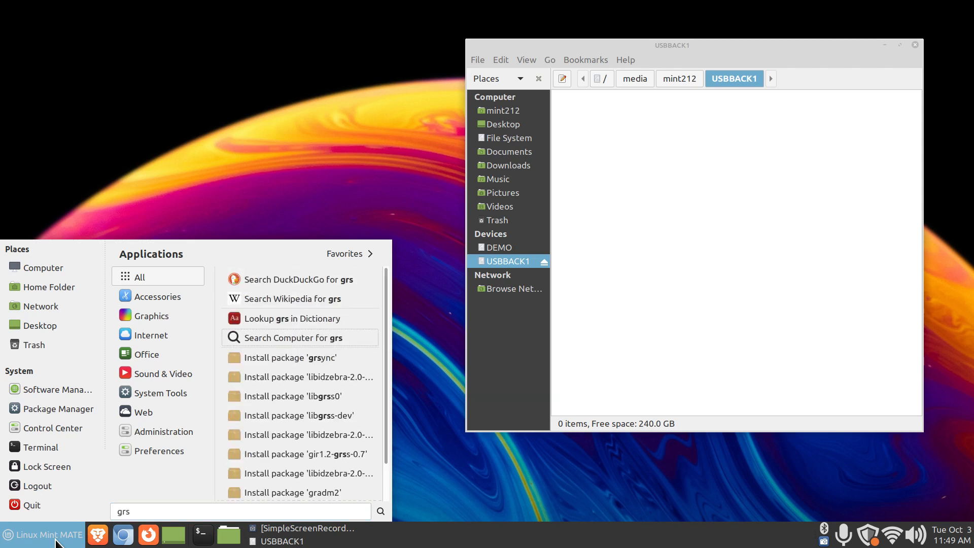
{"action": "left_click", "coordinate": [72, 388]}
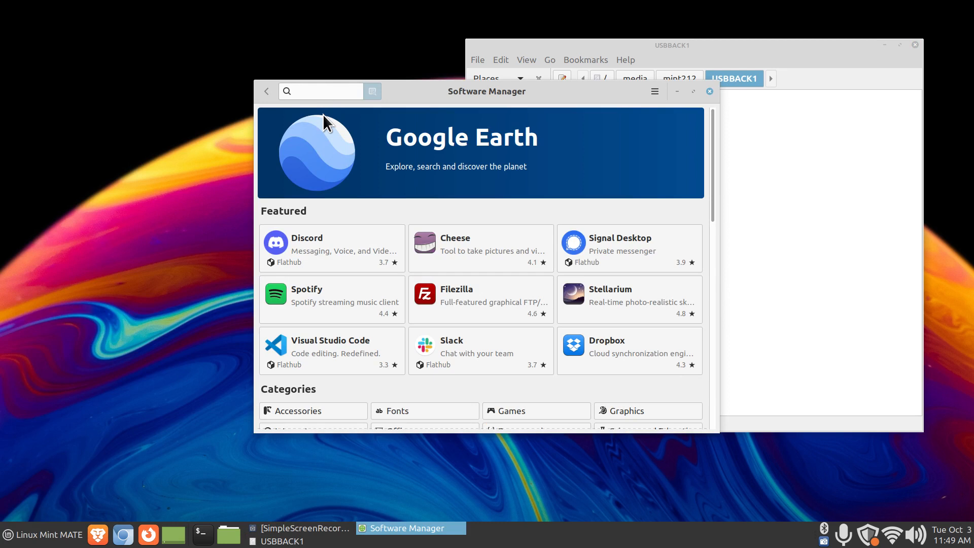
{"action": "type", "text": "grs"}
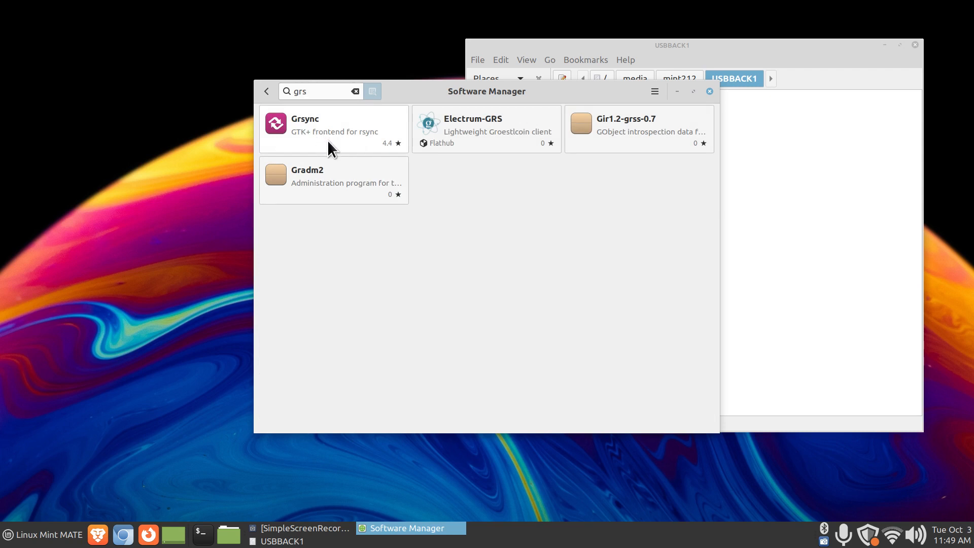
{"action": "left_click", "coordinate": [344, 126]}
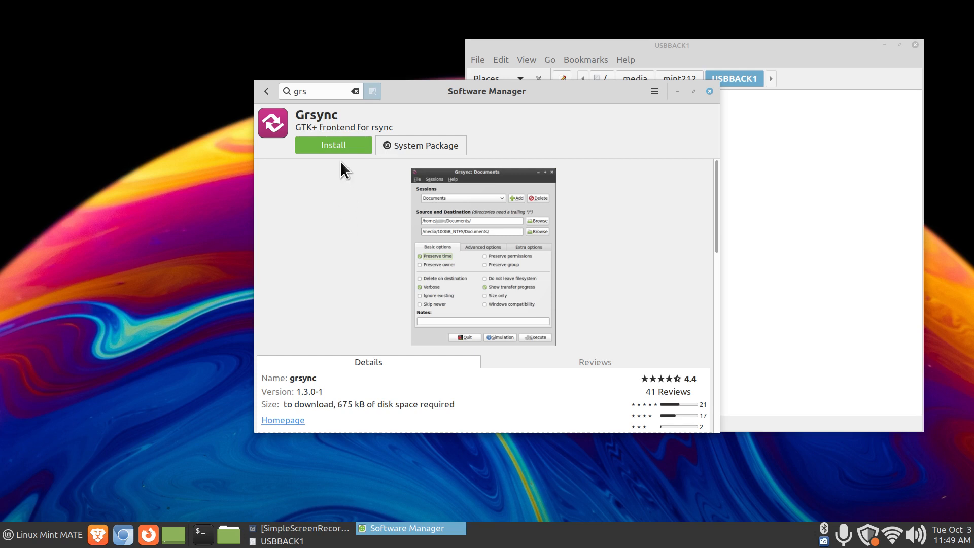
- Install Grsync, authenticating with the account password, and close Software Manager when the installation is done
{"action": "left_click", "coordinate": [335, 145]}
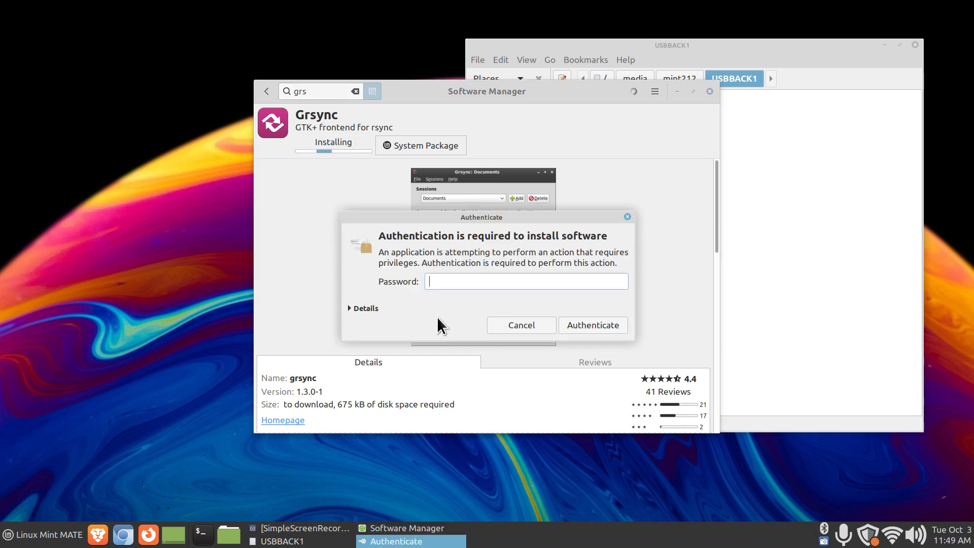
{"action": "type", "text": "•••••"}
{"action": "key", "text": "Return"}
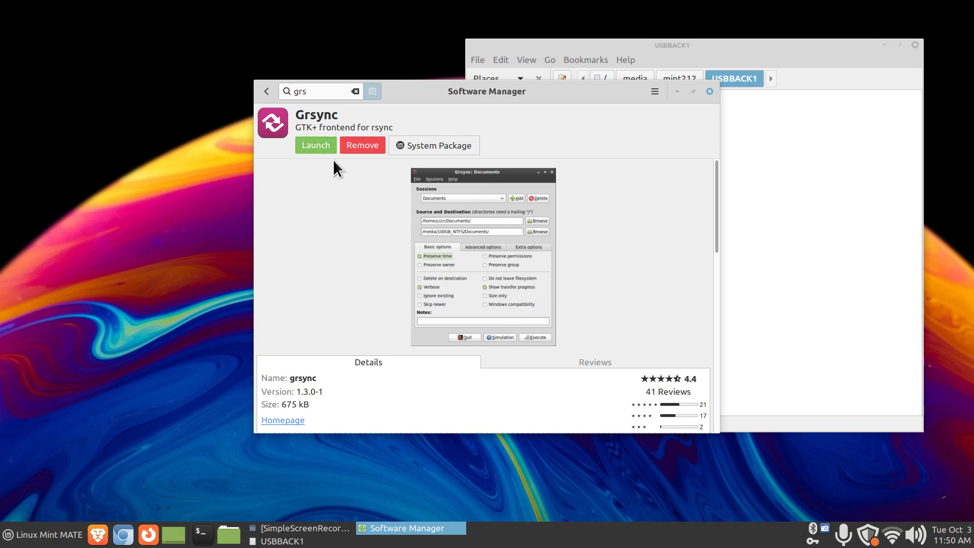
{"action": "left_click", "coordinate": [709, 91]}
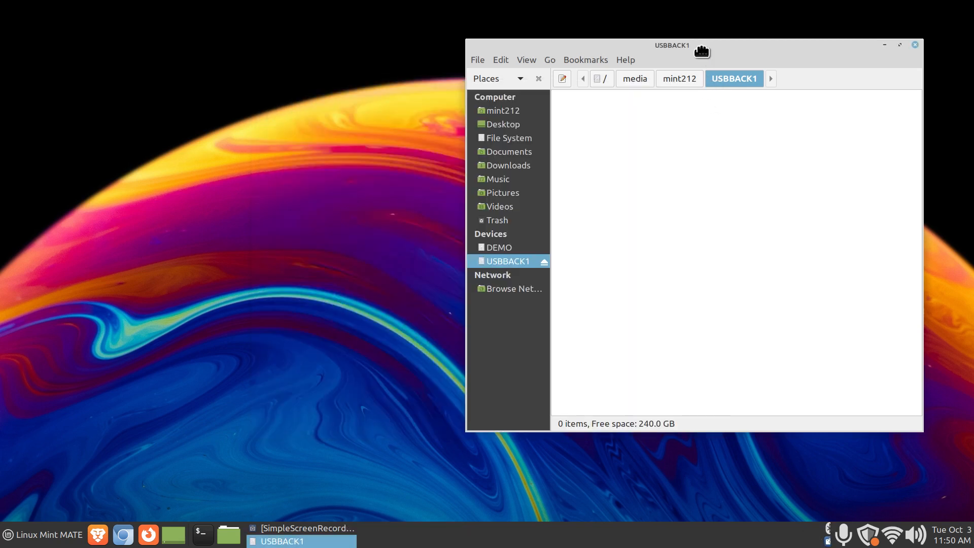
- Review the Documents folder and the USBBACK1 drive again in the file manager, leaving its window moved aside
{"action": "left_click_drag", "start_coordinate": [701, 45], "coordinate": [492, 64]}
{"action": "left_click", "coordinate": [303, 173]}
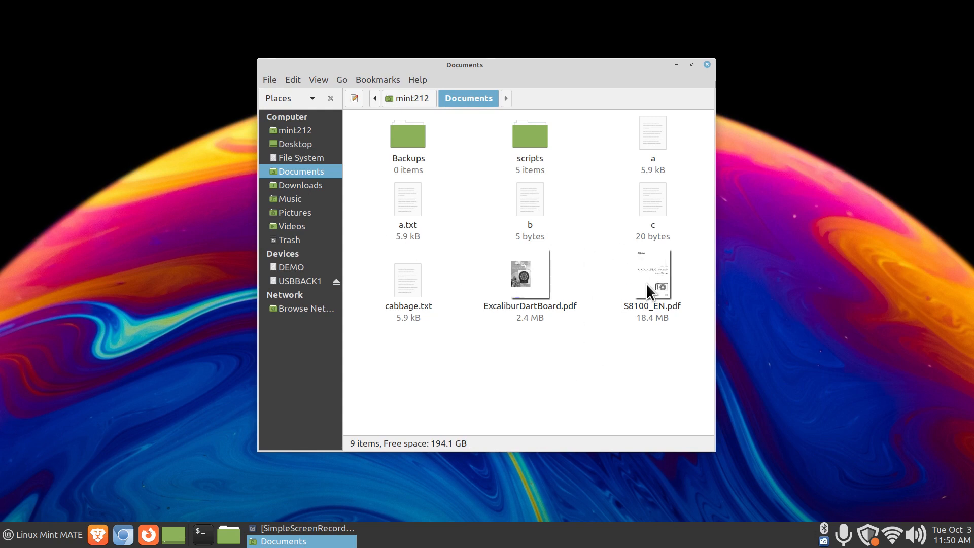
{"action": "left_click", "coordinate": [300, 283]}
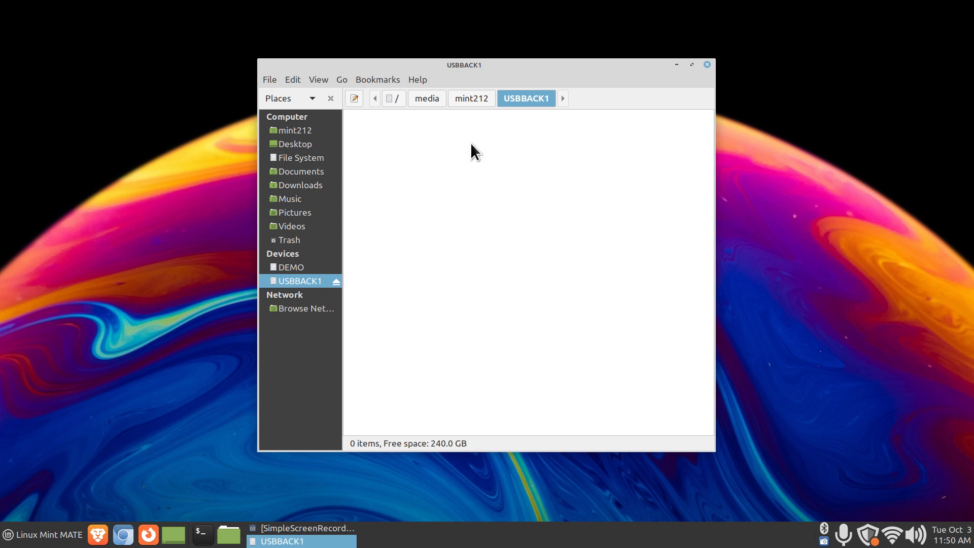
{"action": "left_click_drag", "start_coordinate": [490, 67], "coordinate": [699, 66]}
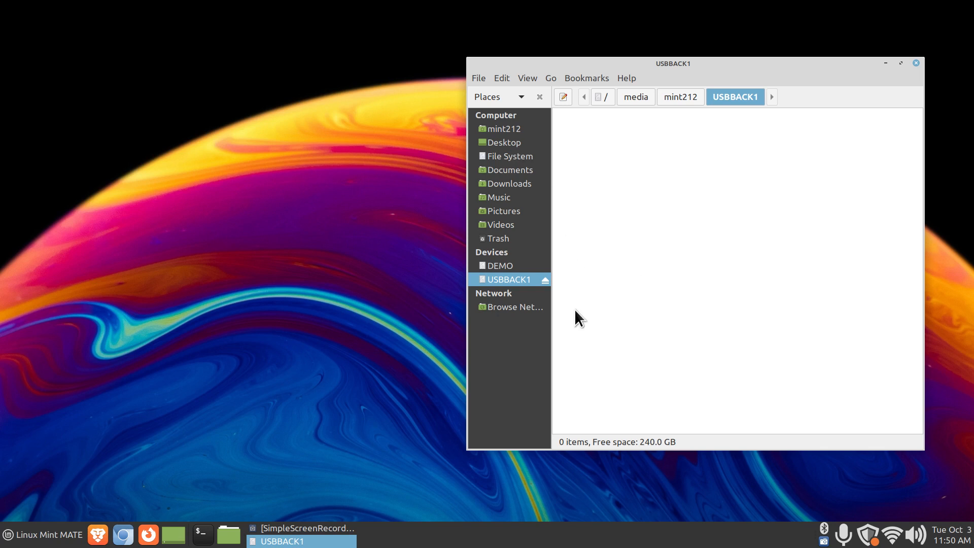
- Search the installed applications for "grs", launch Grsync and place its window beside the file manager
{"action": "left_click", "coordinate": [57, 541]}
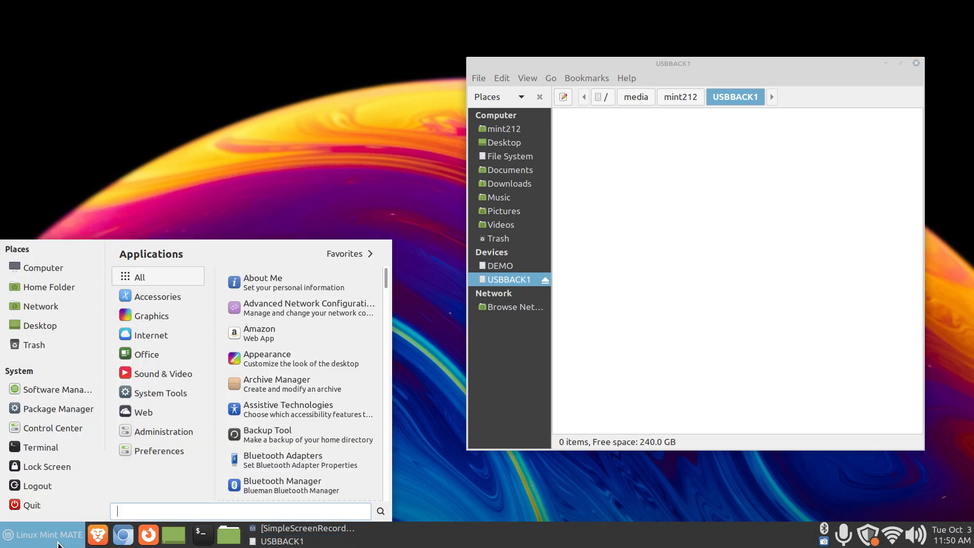
{"action": "type", "text": "grs"}
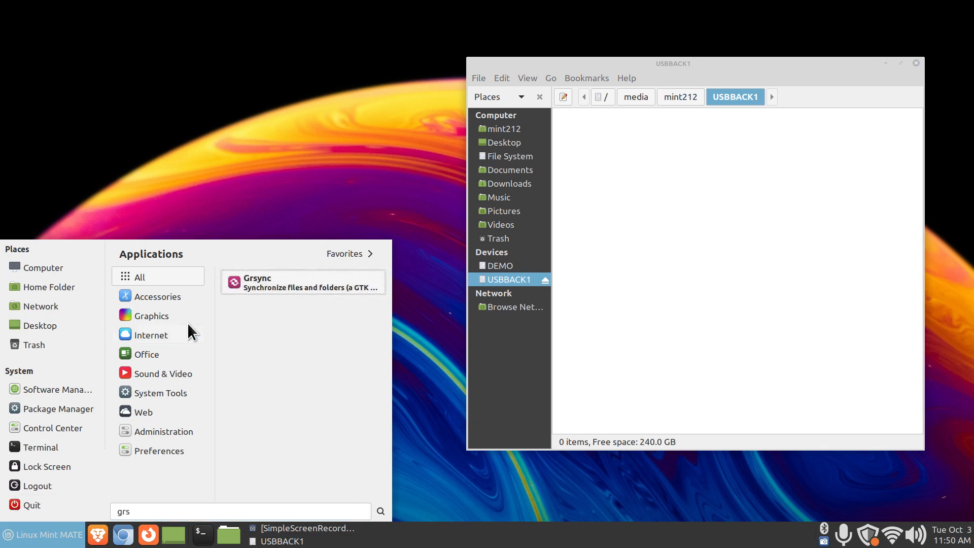
{"action": "right_click", "coordinate": [263, 283]}
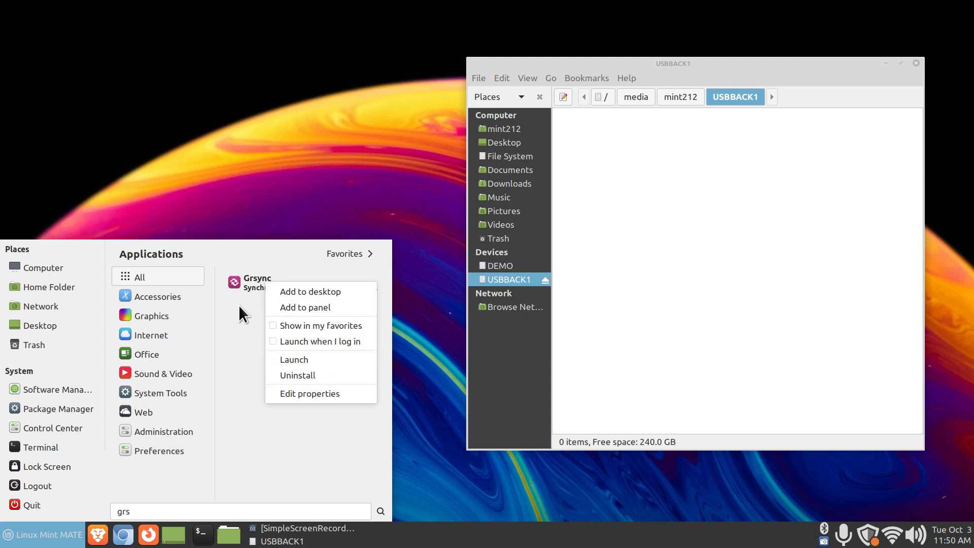
{"action": "left_click", "coordinate": [254, 281]}
{"action": "left_click", "coordinate": [254, 281]}
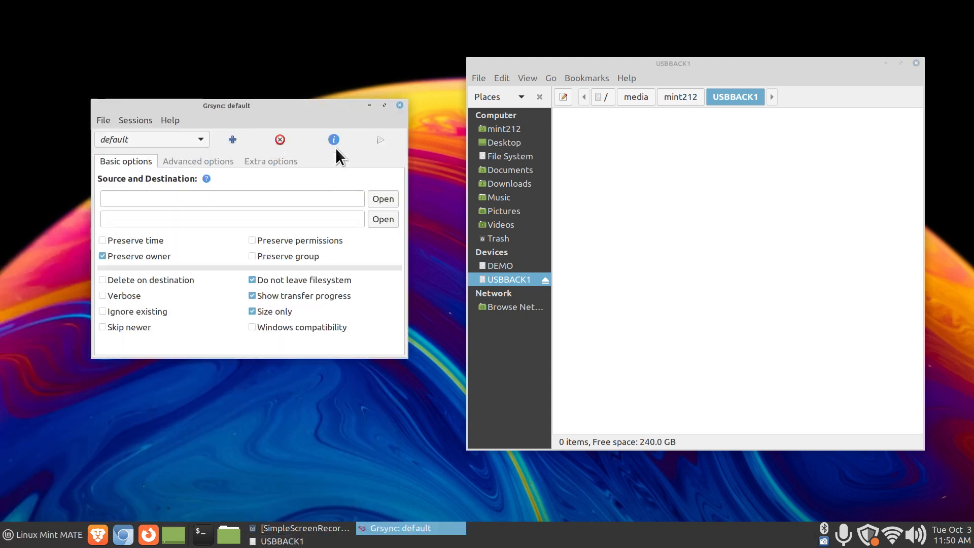
{"action": "left_click_drag", "start_coordinate": [305, 108], "coordinate": [300, 137]}
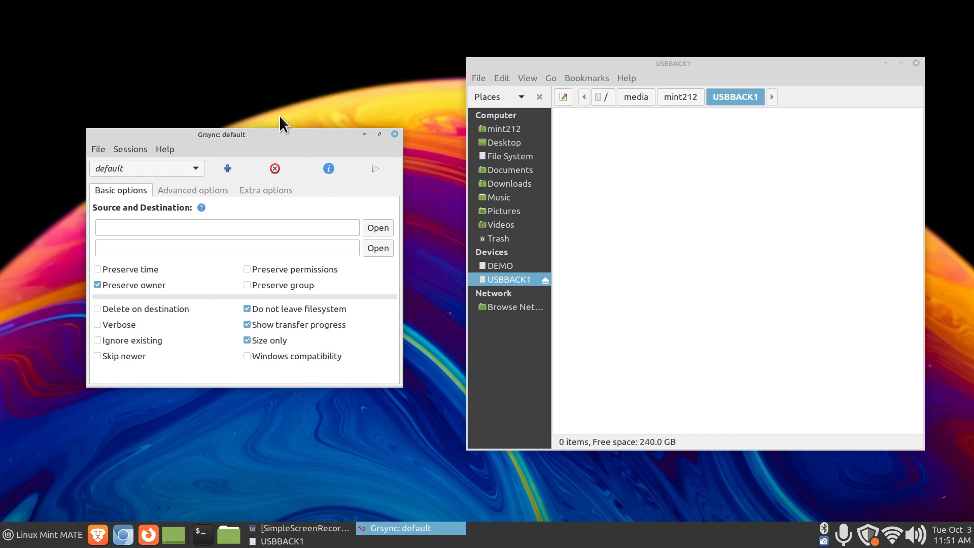
{"action": "left_click_drag", "start_coordinate": [294, 133], "coordinate": [265, 111]}
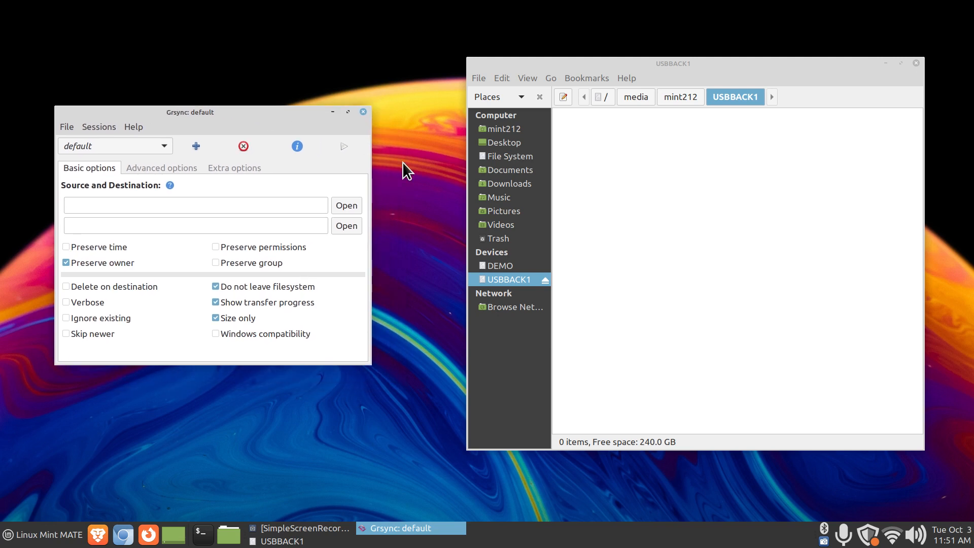
- Show the Documents folder in the file manager and open the About information of Grsync
{"action": "left_click", "coordinate": [513, 169]}
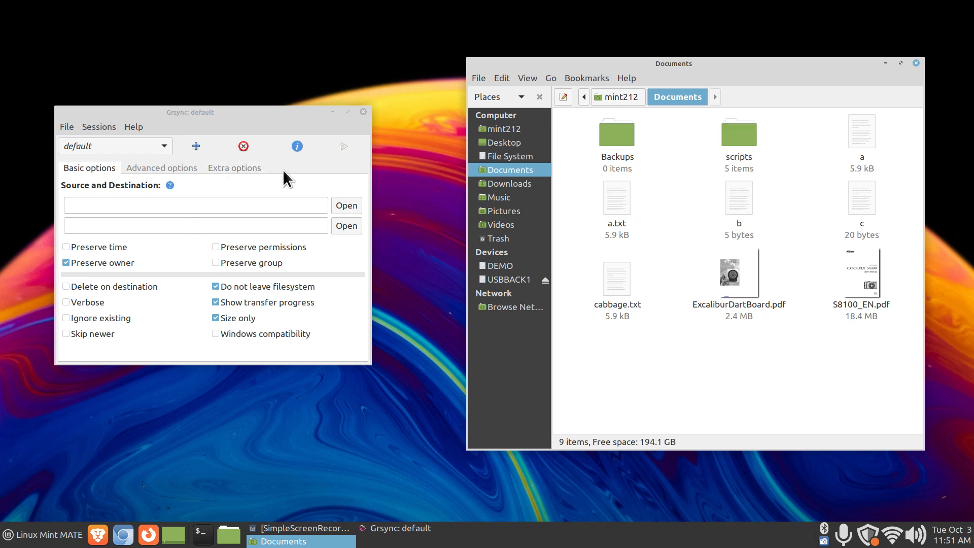
{"action": "left_click", "coordinate": [142, 124]}
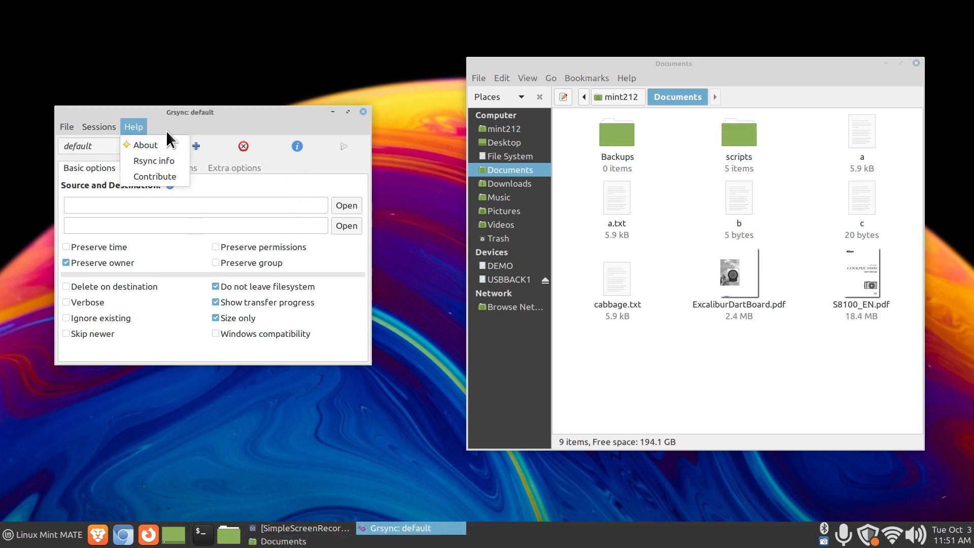
{"action": "left_click", "coordinate": [166, 145]}
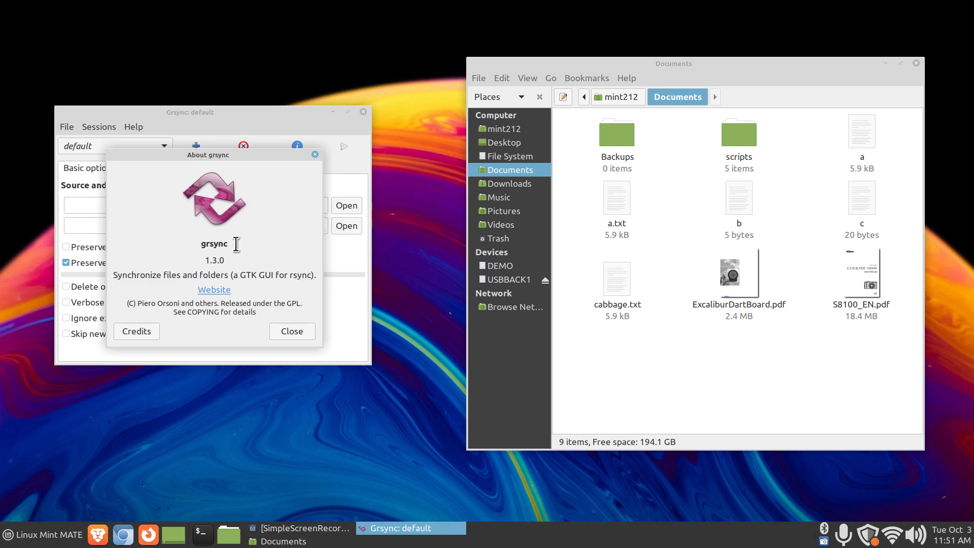
- Close the About information, look through Grsync's advanced and extra options, and return to the basic options
{"action": "left_click_drag", "start_coordinate": [235, 246], "coordinate": [192, 245]}
{"action": "left_click", "coordinate": [287, 330]}
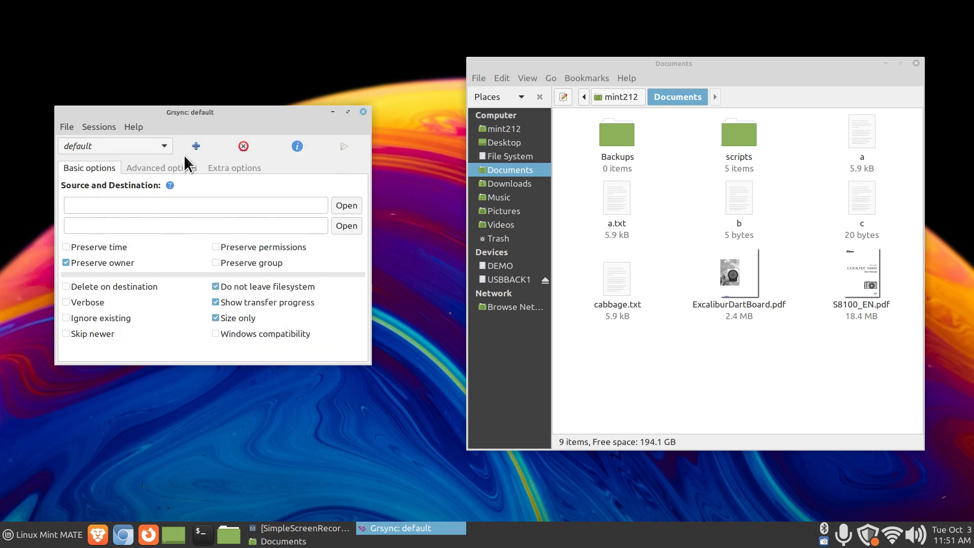
{"action": "left_click", "coordinate": [188, 167]}
{"action": "left_click", "coordinate": [240, 169]}
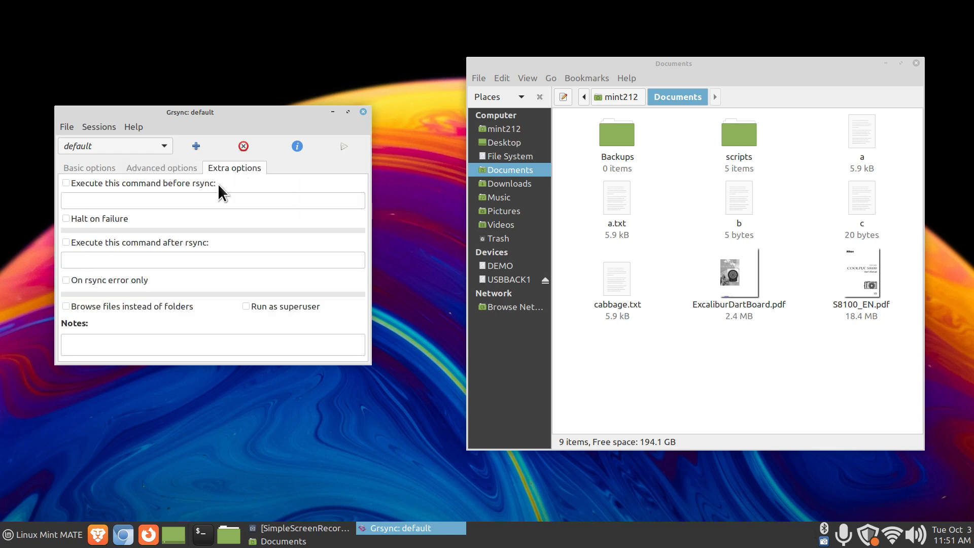
{"action": "left_click", "coordinate": [85, 171]}
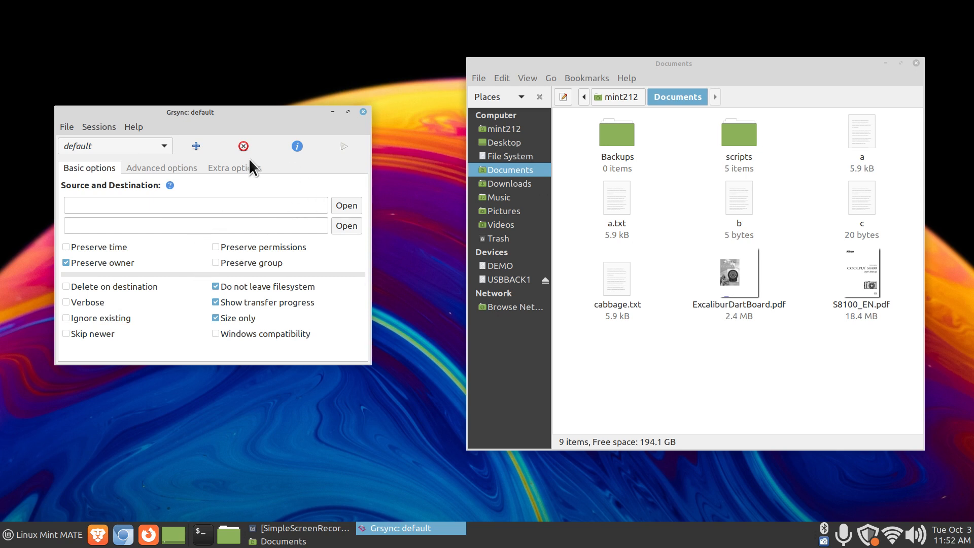
- Set the backup source to /home/mint212/Documents and the destination to /media/mint212/USBBACK1
{"action": "left_click", "coordinate": [346, 203]}
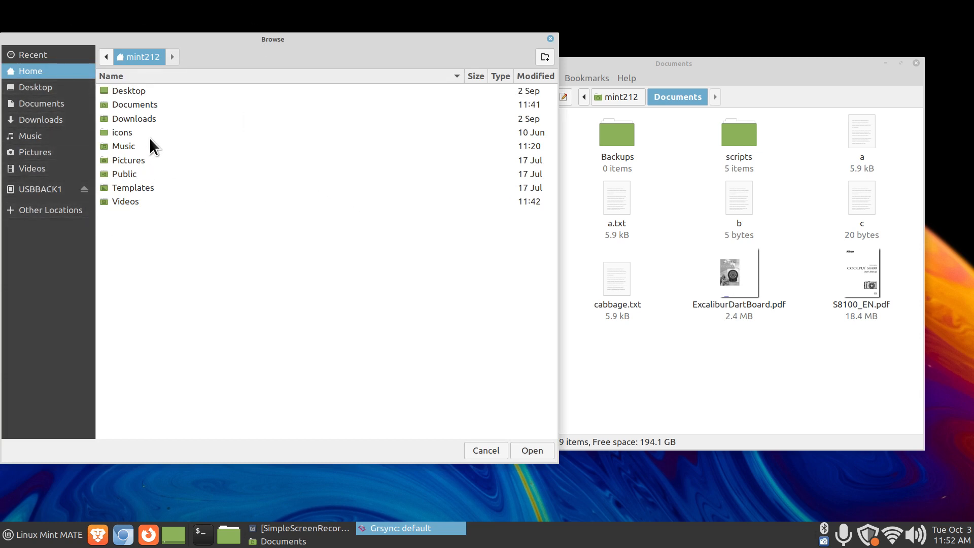
{"action": "left_click", "coordinate": [56, 106]}
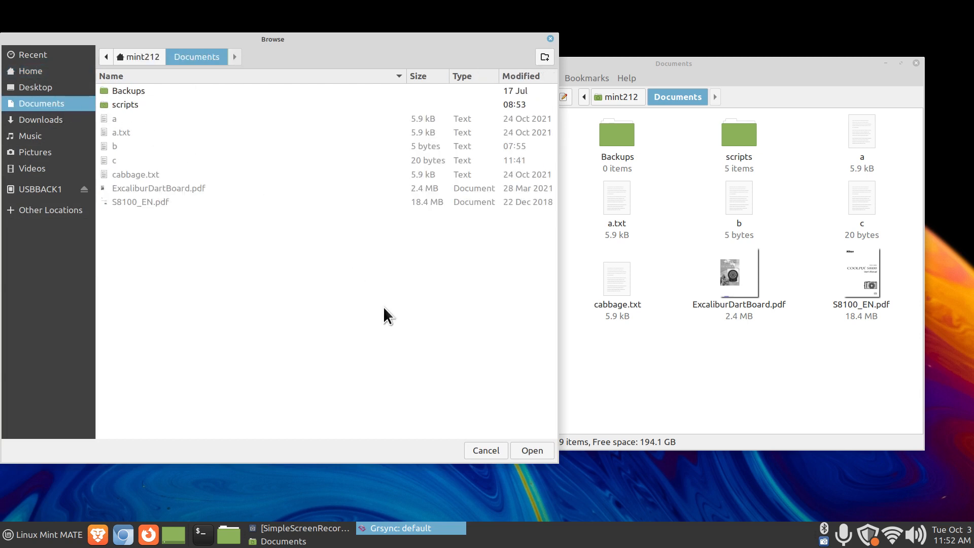
{"action": "left_click", "coordinate": [527, 449]}
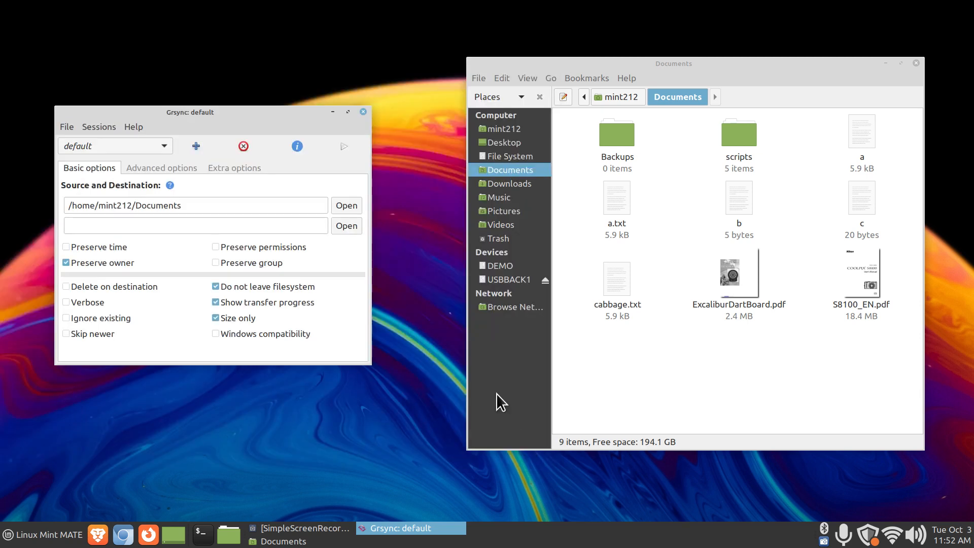
{"action": "left_click", "coordinate": [345, 225]}
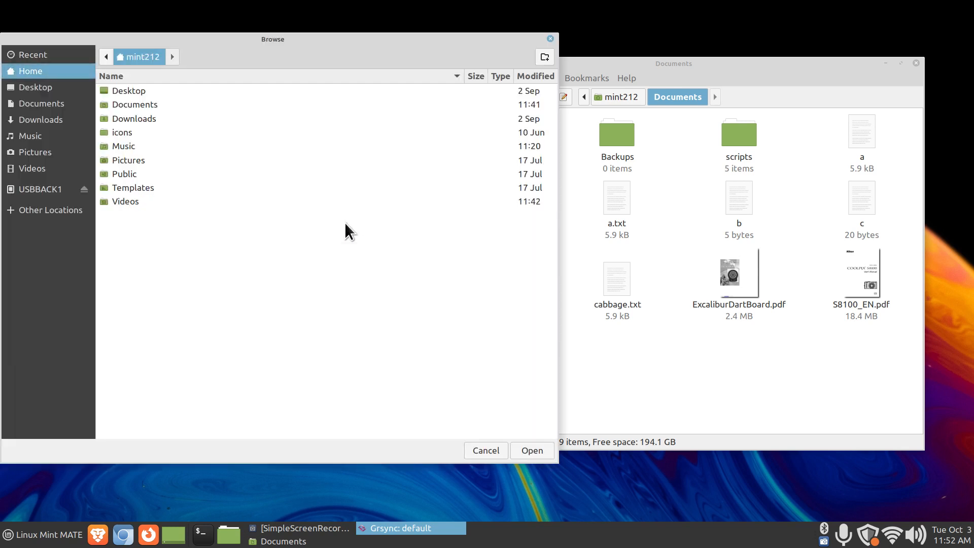
{"action": "left_click", "coordinate": [40, 190]}
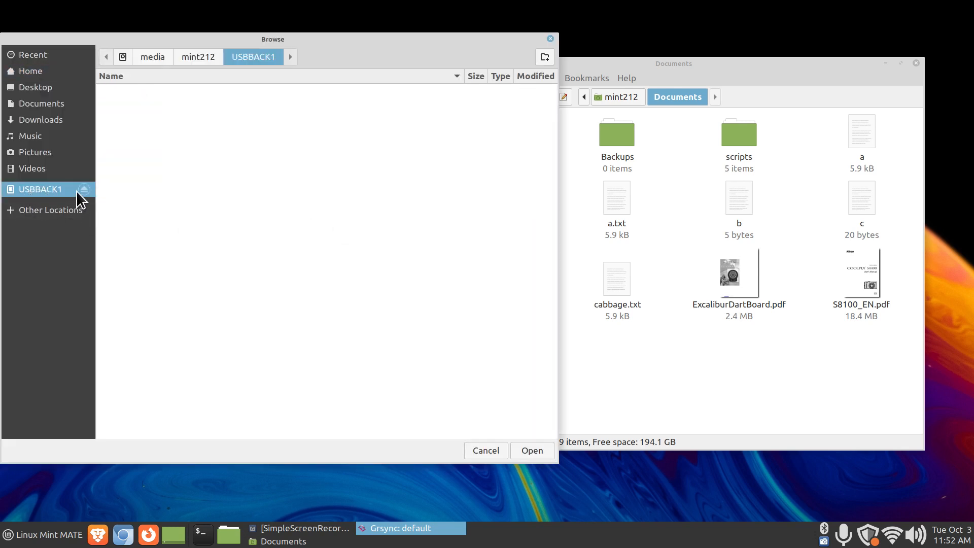
{"action": "left_click", "coordinate": [522, 450]}
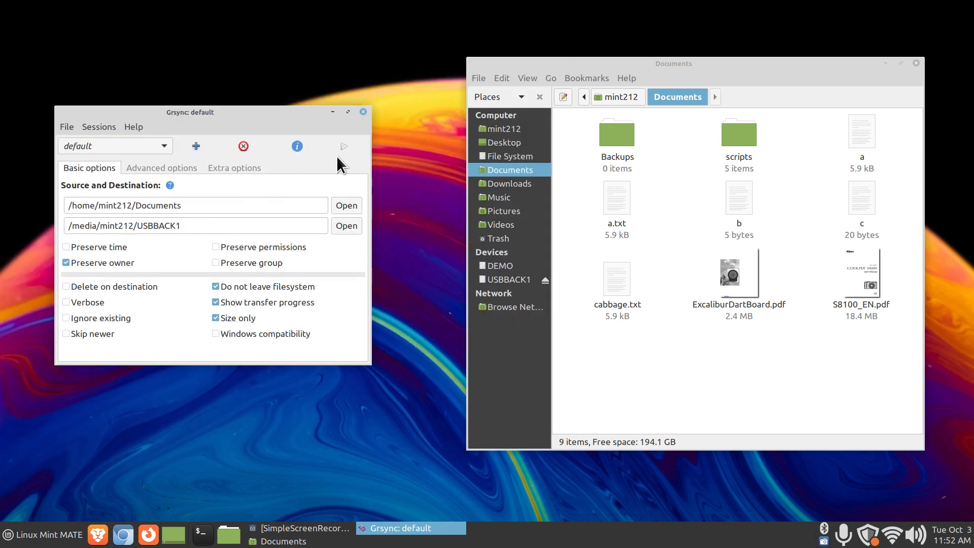
- Run the backup with the USBBACK1 drive displayed, and view the copied Documents folder with enlarged icons
{"action": "left_click", "coordinate": [509, 280]}
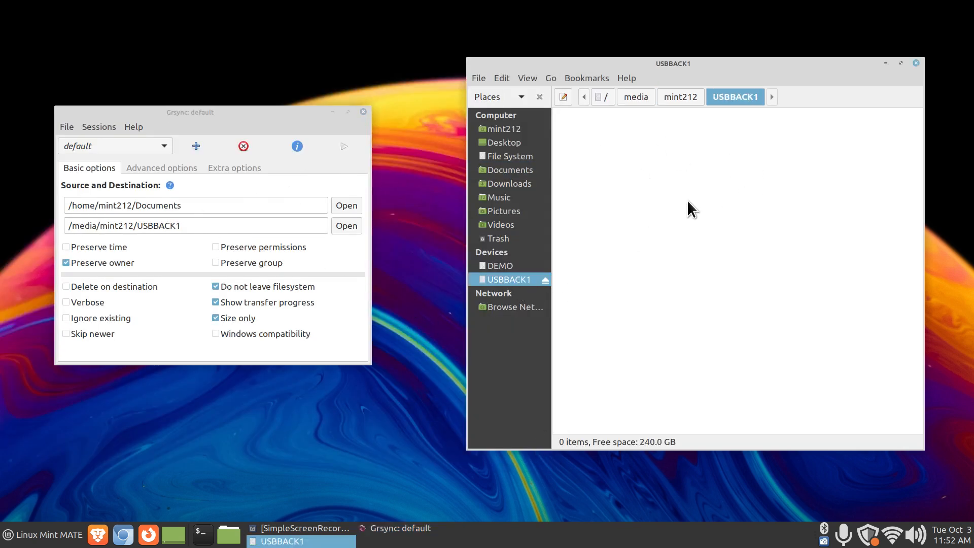
{"action": "left_click", "coordinate": [344, 146]}
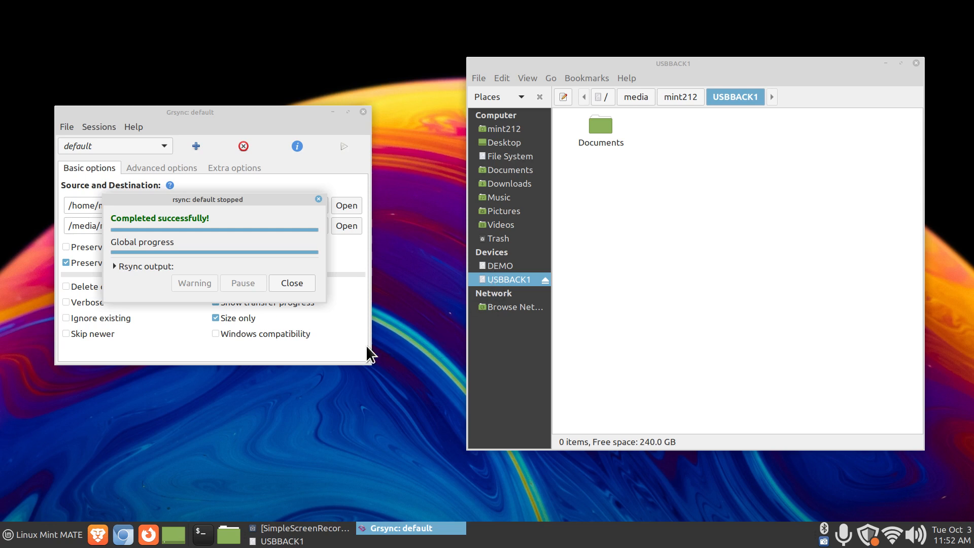
{"action": "double_click", "coordinate": [595, 130]}
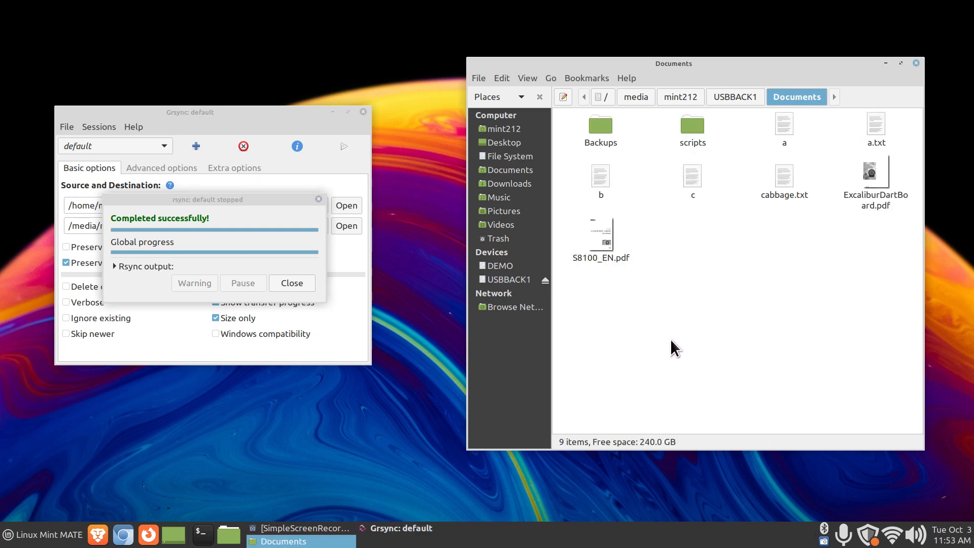
{"action": "key", "text": "ctrl+plus"}
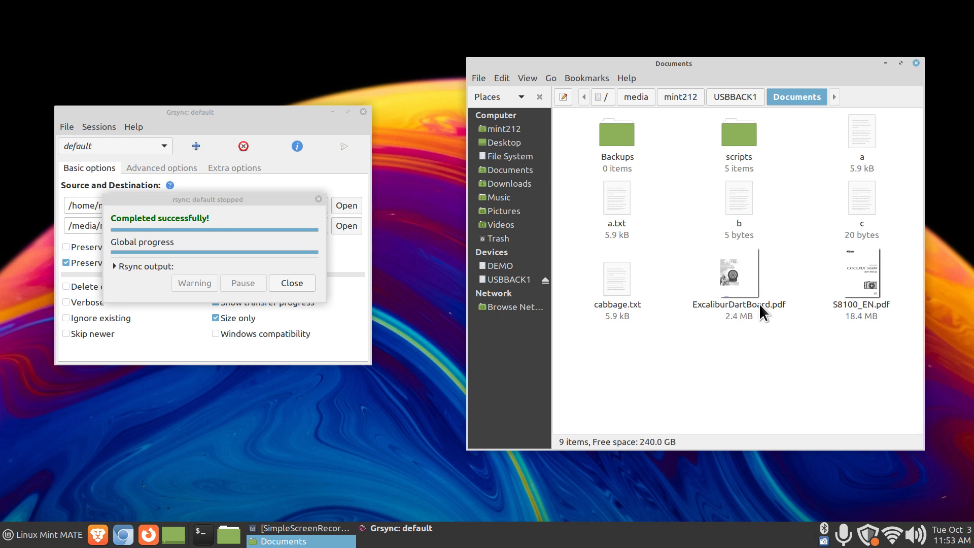
- Compare the original Documents folder in the home folder with its copy on USBBACK1
{"action": "left_click", "coordinate": [510, 174]}
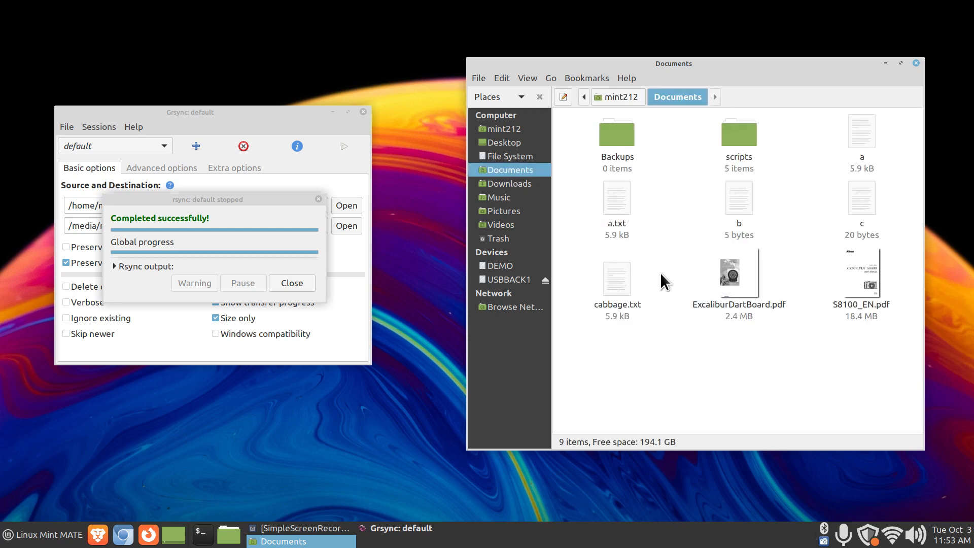
{"action": "left_click", "coordinate": [509, 280]}
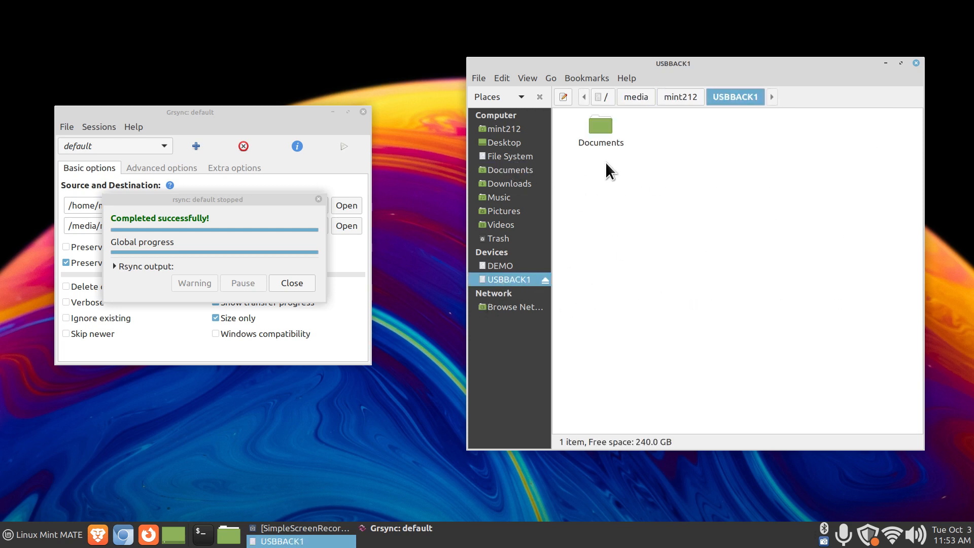
{"action": "double_click", "coordinate": [600, 128]}
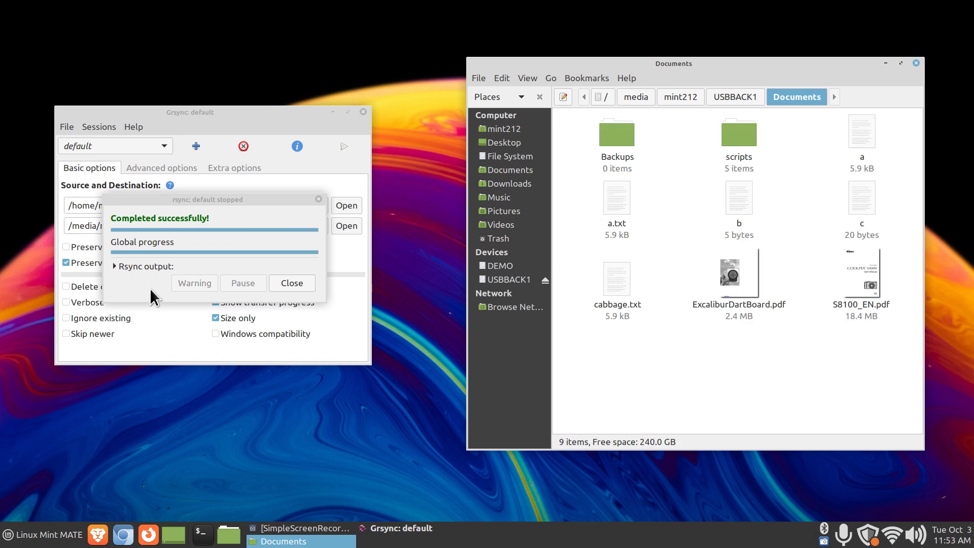
- Dismiss the finished backup's progress window, run the same backup again and dismiss its progress window too
{"action": "left_click", "coordinate": [299, 285]}
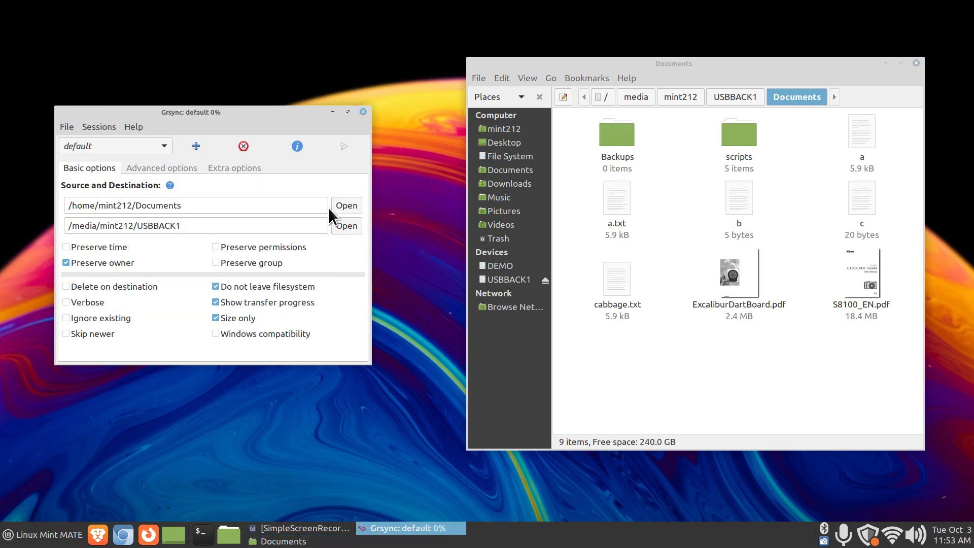
{"action": "left_click", "coordinate": [346, 147]}
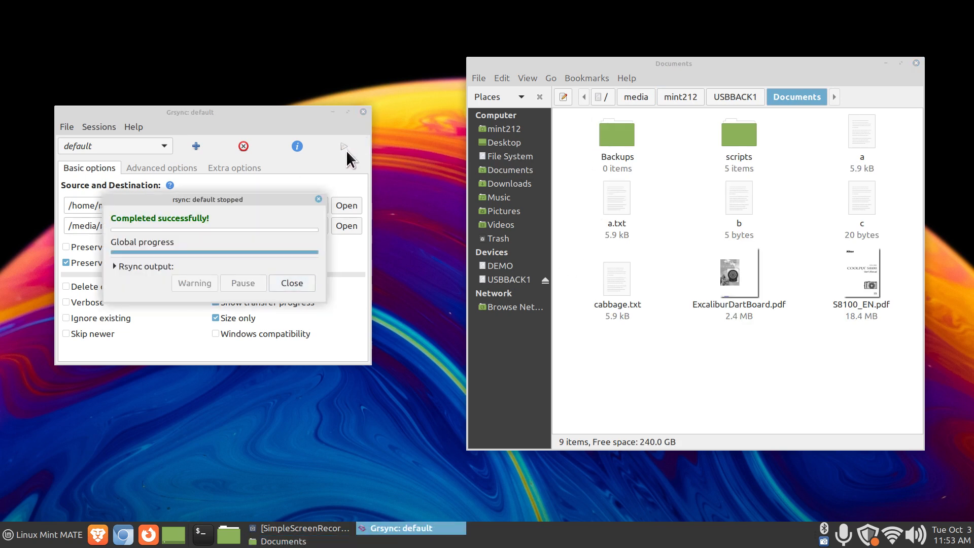
{"action": "left_click", "coordinate": [297, 283]}
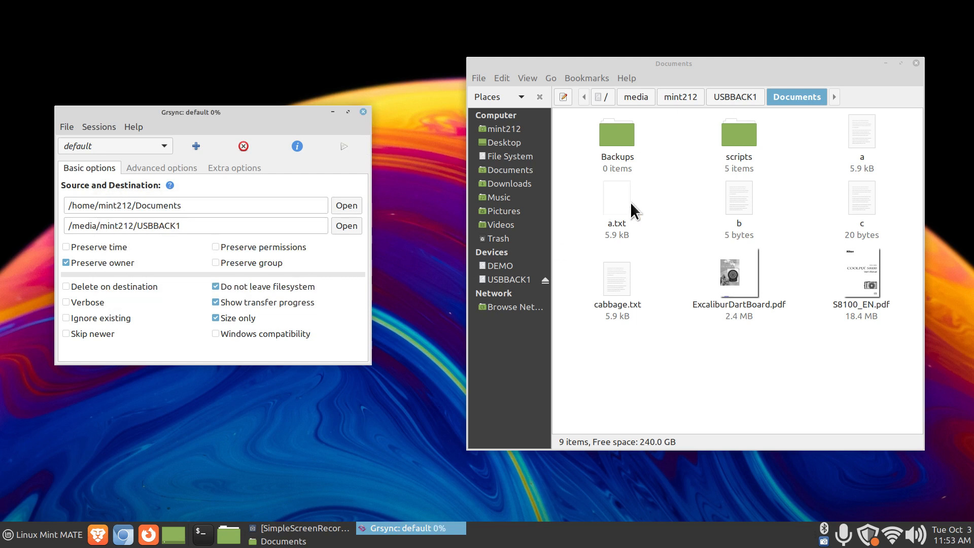
- Open the file c from the home Documents folder, enlarge its text and paste a copy of "Hello World 1" below the original line
{"action": "left_click", "coordinate": [511, 169]}
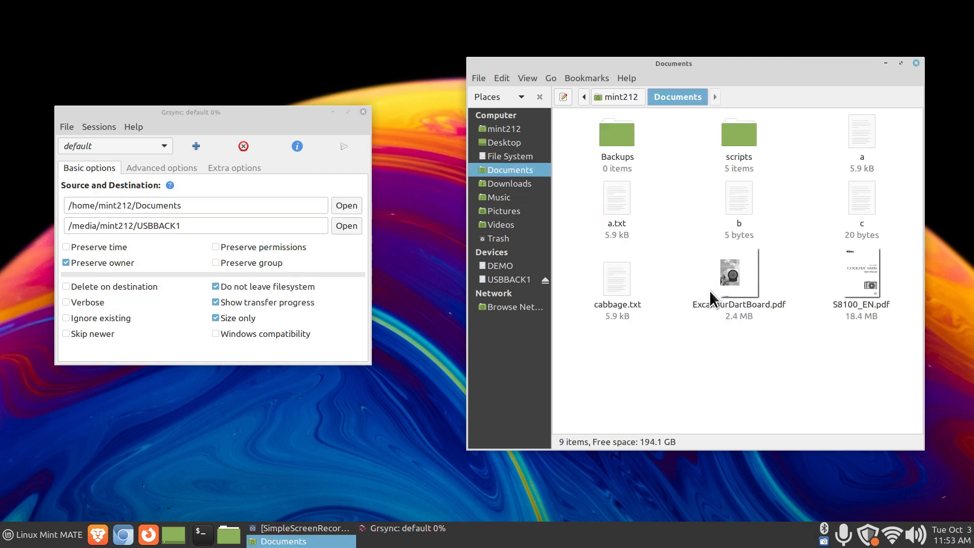
{"action": "double_click", "coordinate": [865, 198]}
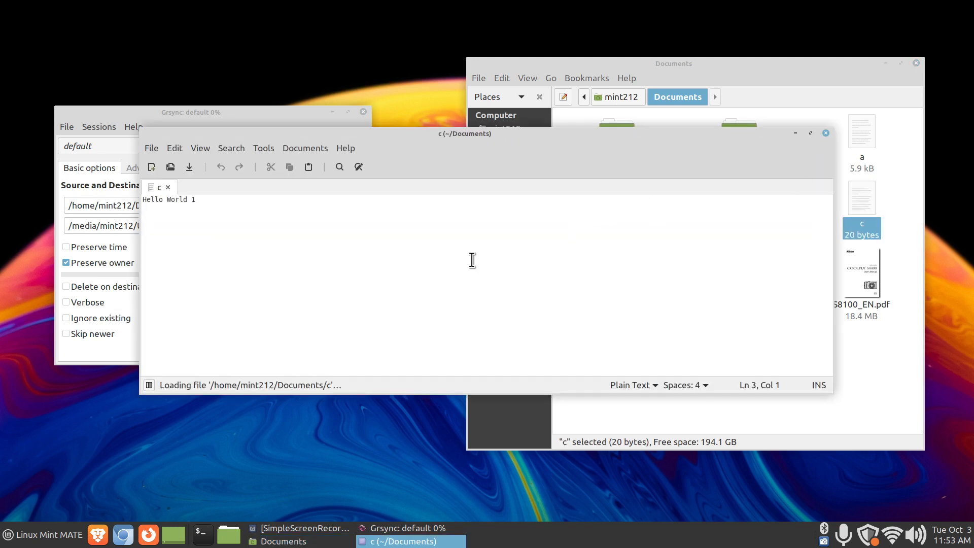
{"action": "scroll", "coordinate": [365, 304], "scroll_direction": "up", "scroll_amount": 4}
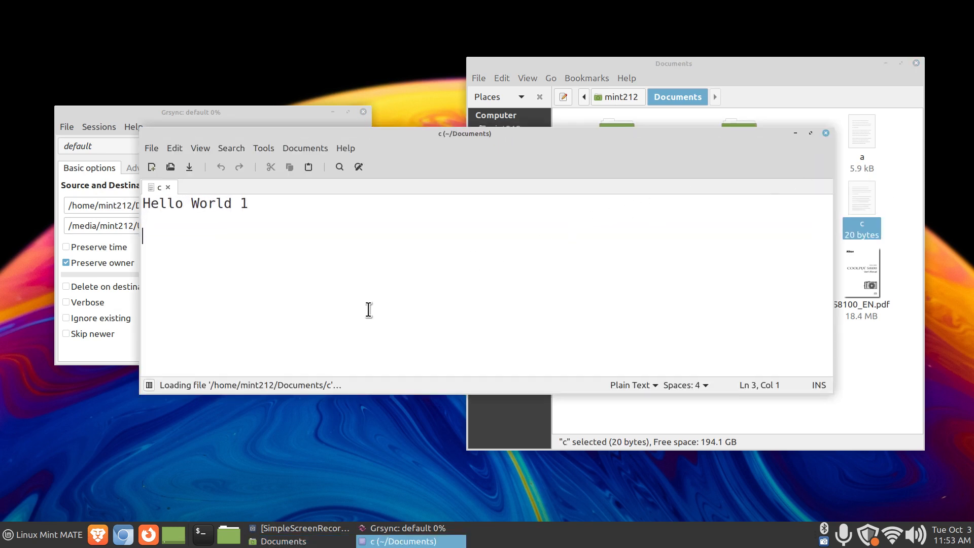
{"action": "scroll", "coordinate": [368, 310], "scroll_direction": "up", "scroll_amount": 1}
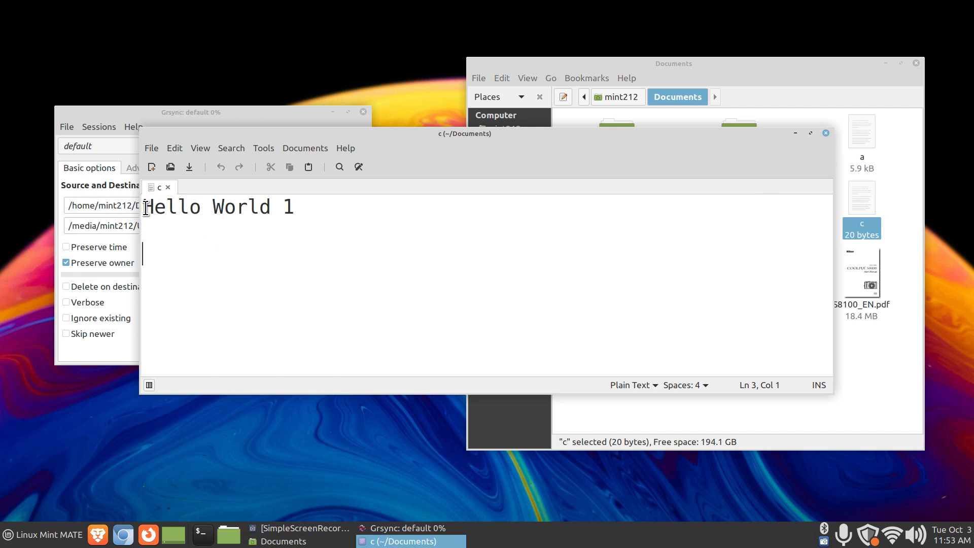
{"action": "left_click_drag", "start_coordinate": [144, 206], "coordinate": [300, 206]}
{"action": "key", "text": "ctrl+c"}
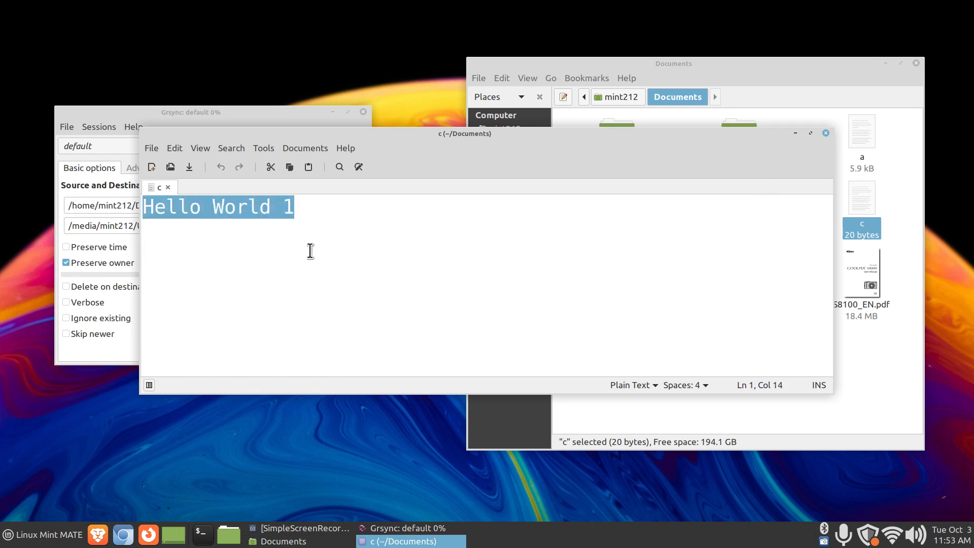
{"action": "left_click", "coordinate": [214, 238]}
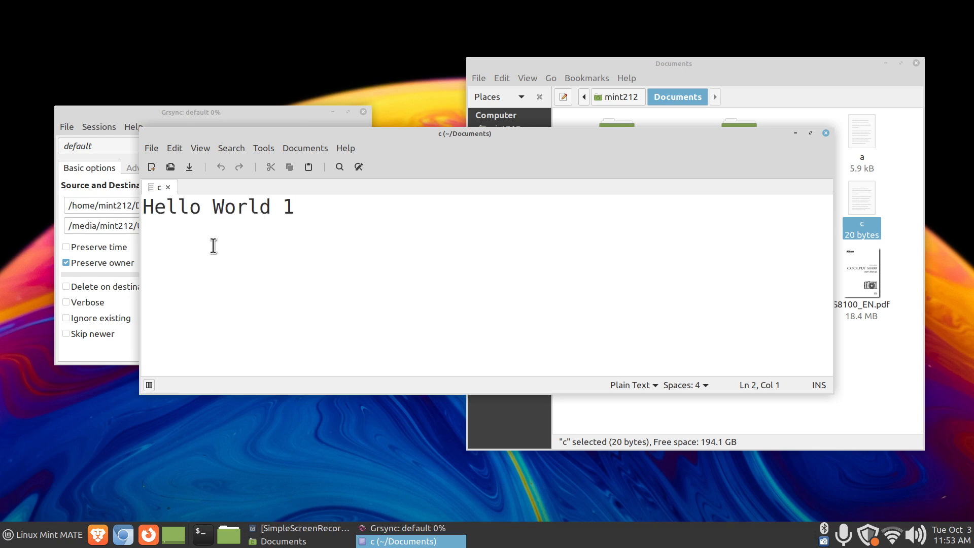
{"action": "key", "text": "Return"}
{"action": "key", "text": "Return"}
{"action": "key", "text": "ctrl+v"}
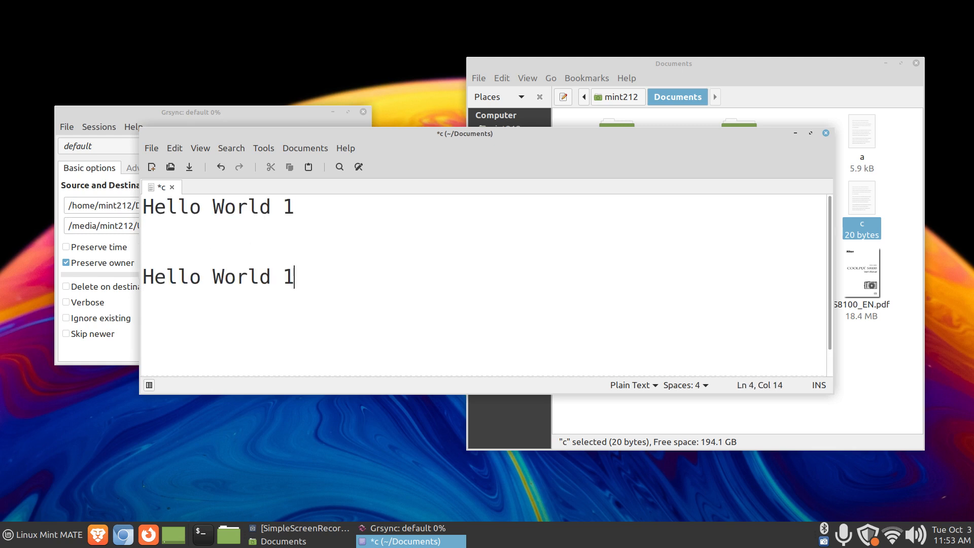
- Change the pasted line to "Hello World 2", then close the file c, saving its changes
{"action": "left_click", "coordinate": [176, 148]}
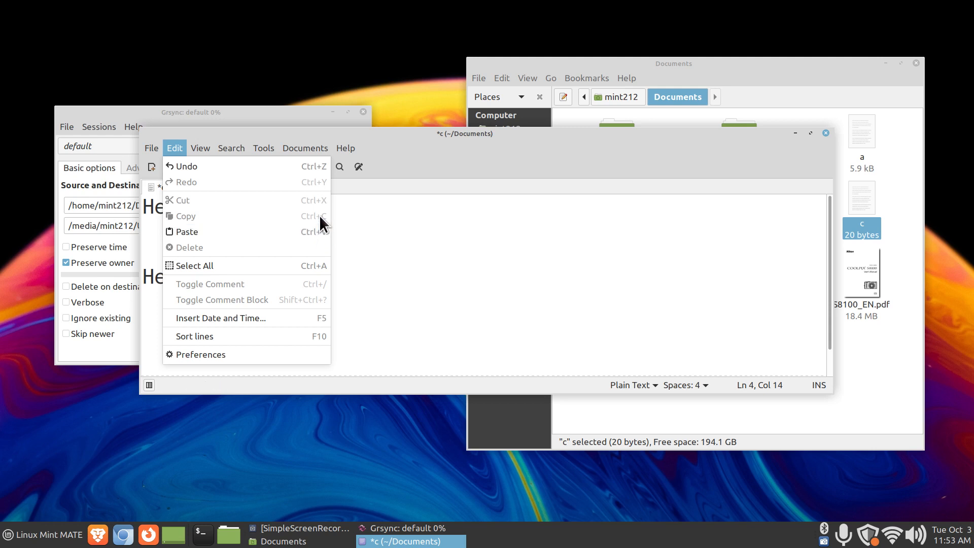
{"action": "left_click", "coordinate": [389, 251]}
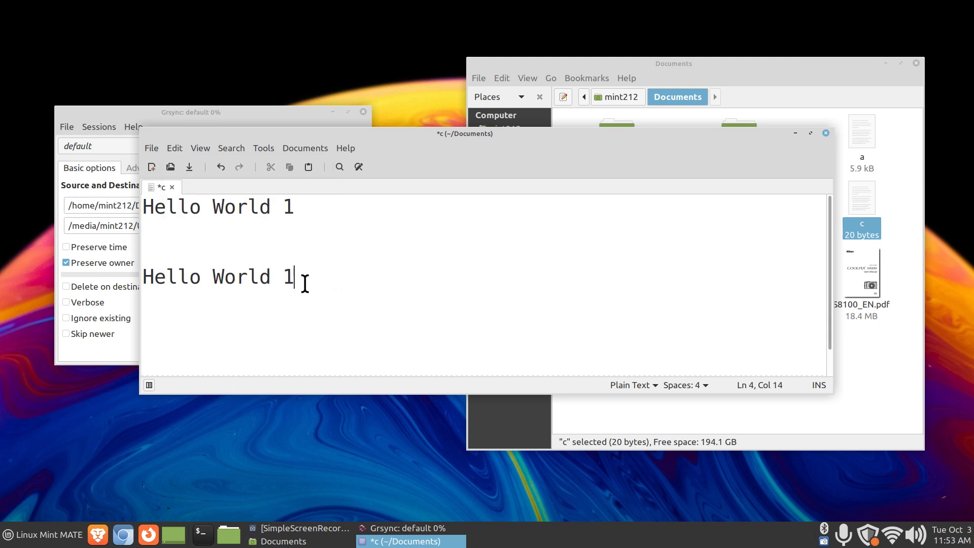
{"action": "key", "text": "BackSpace"}
{"action": "type", "text": "2"}
{"action": "left_click", "coordinate": [825, 133]}
{"action": "left_click", "coordinate": [632, 299]}
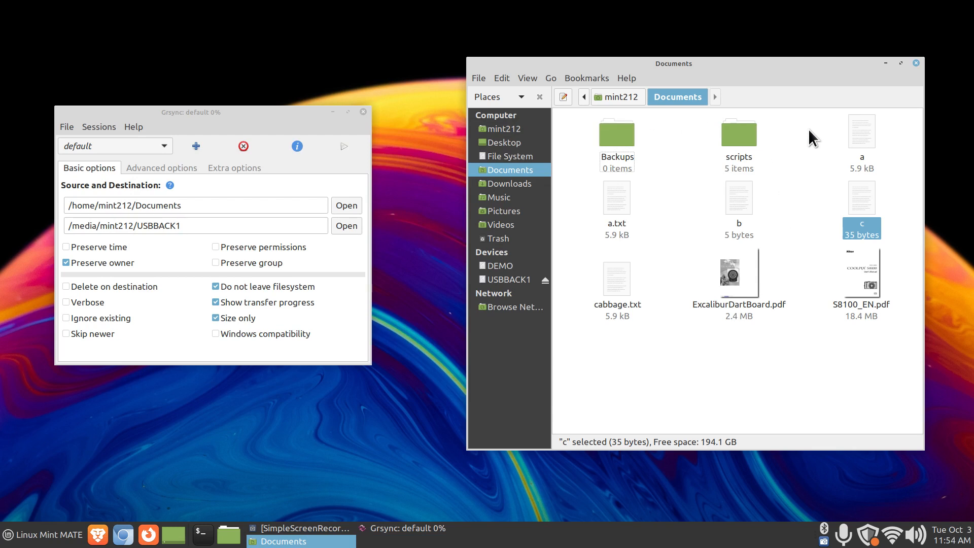
- Show the backed-up Documents folder on USBBACK1 and run the backup again to update the edited file c
{"action": "left_click", "coordinate": [513, 277]}
{"action": "double_click", "coordinate": [589, 125]}
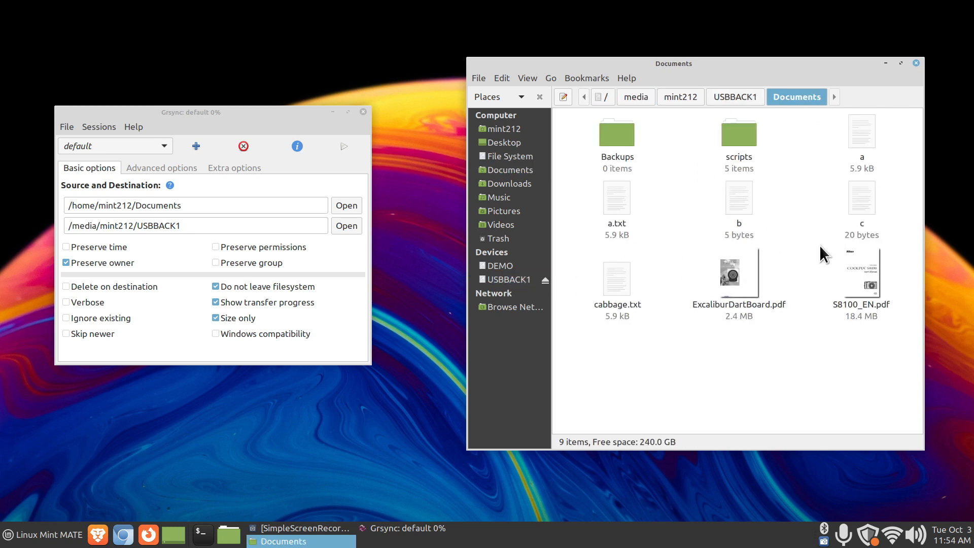
{"action": "left_click", "coordinate": [339, 148]}
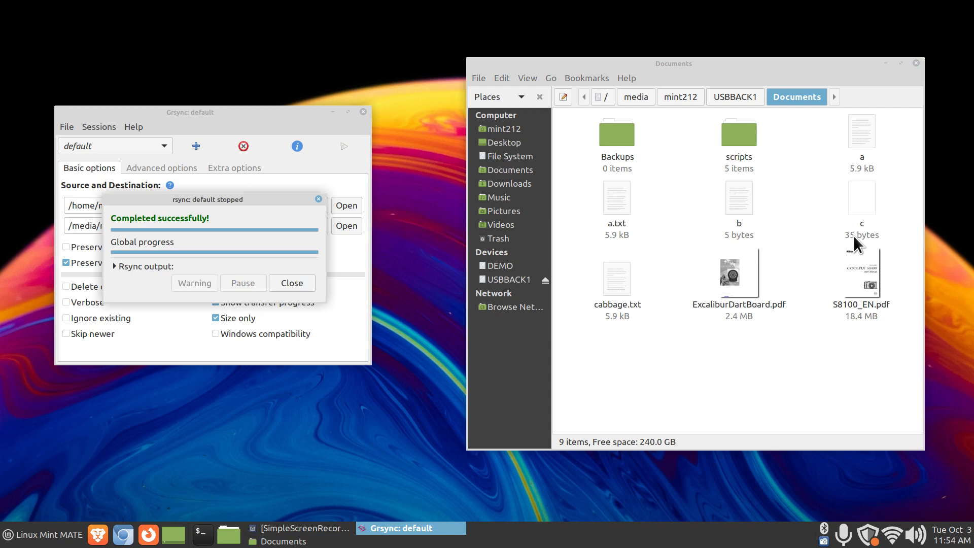
- Check the text of the file c in the USBBACK1 backup, then close it and the backup progress window
{"action": "double_click", "coordinate": [861, 199]}
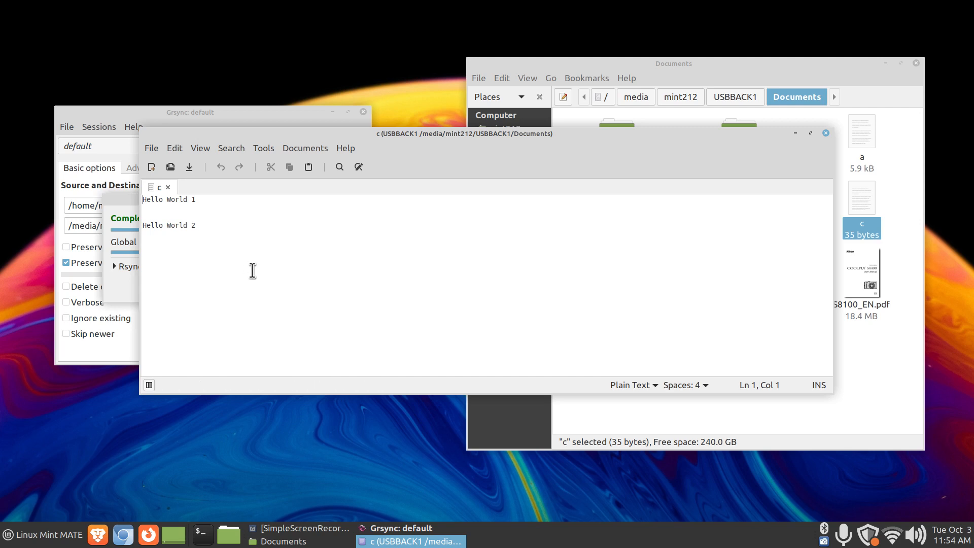
{"action": "scroll", "coordinate": [253, 271], "scroll_direction": "up", "scroll_amount": 10}
{"action": "scroll", "coordinate": [253, 272], "scroll_direction": "up", "scroll_amount": 2}
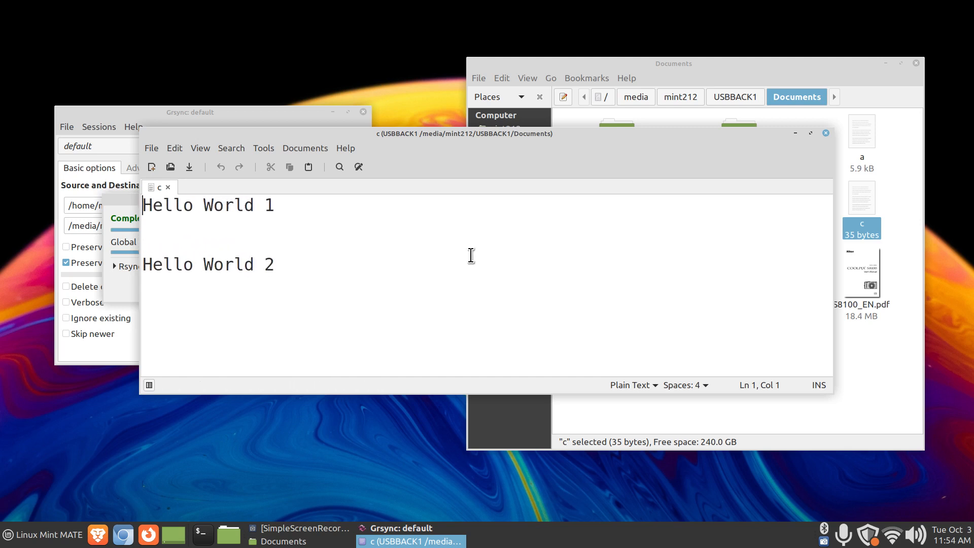
{"action": "left_click", "coordinate": [825, 133]}
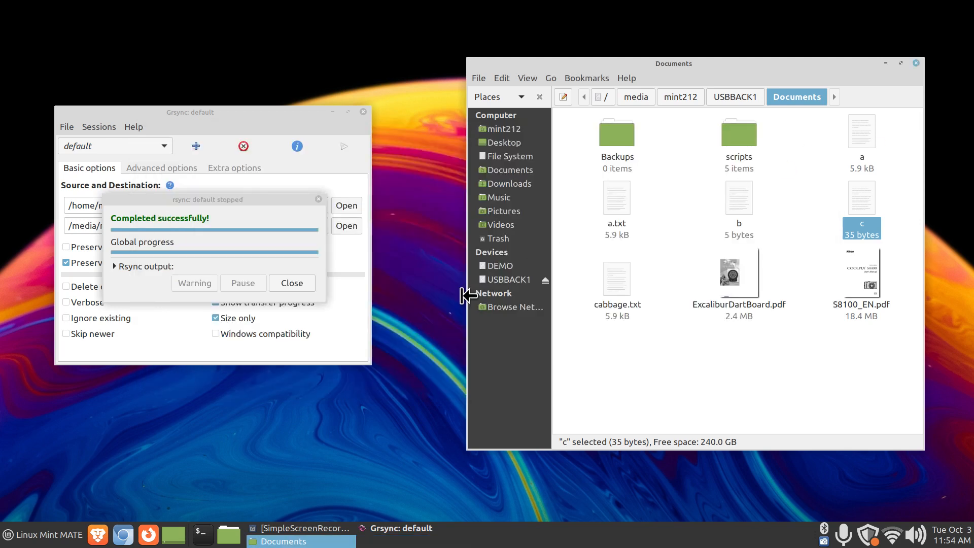
{"action": "left_click", "coordinate": [305, 282]}
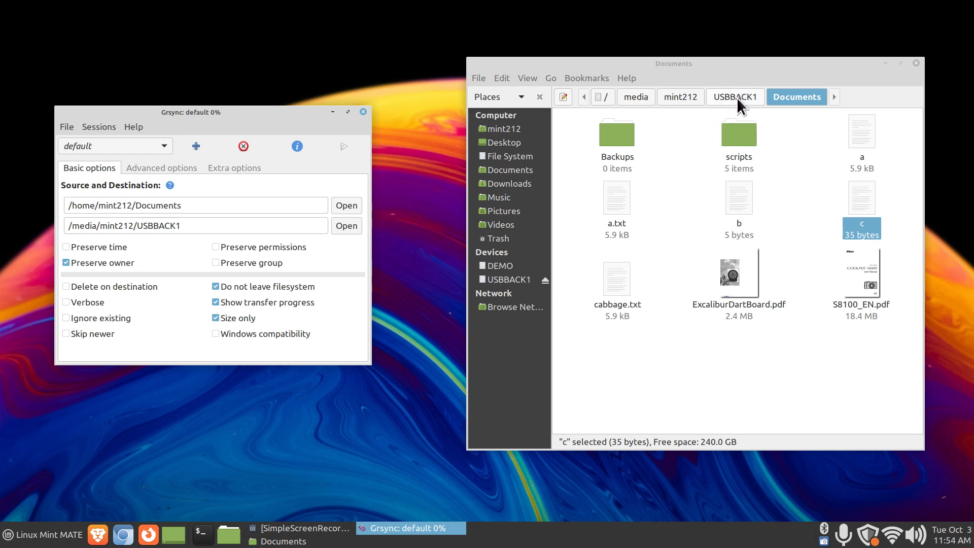
- Compare the file c in the home Documents folder with its copy in the USBBACK1 backup, opening and closing both
{"action": "left_click", "coordinate": [521, 172]}
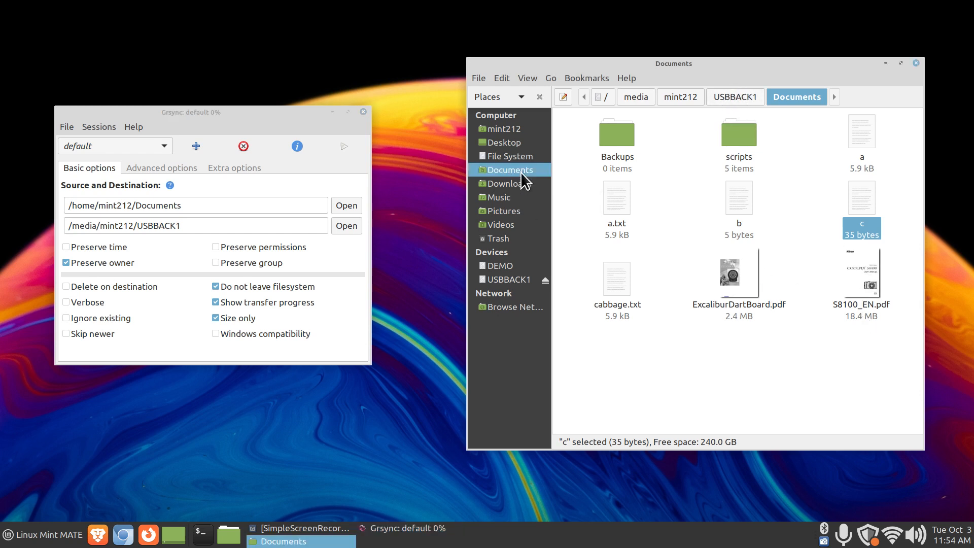
{"action": "double_click", "coordinate": [862, 199]}
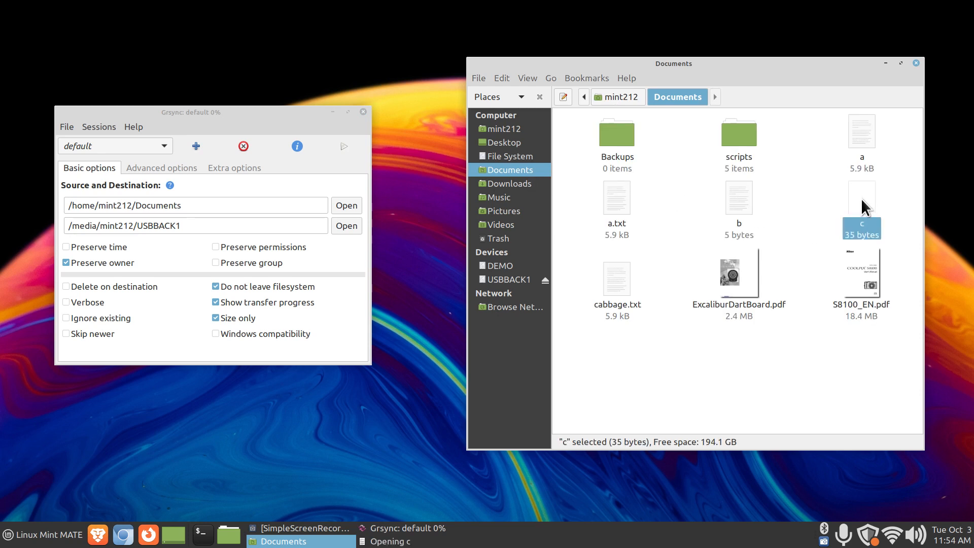
{"action": "left_click", "coordinate": [826, 133]}
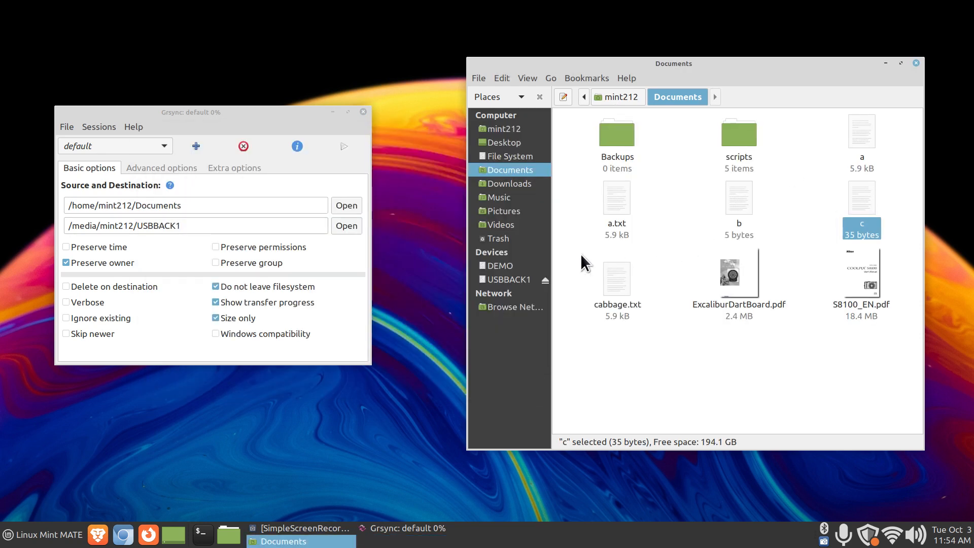
{"action": "left_click", "coordinate": [508, 279]}
{"action": "double_click", "coordinate": [607, 130]}
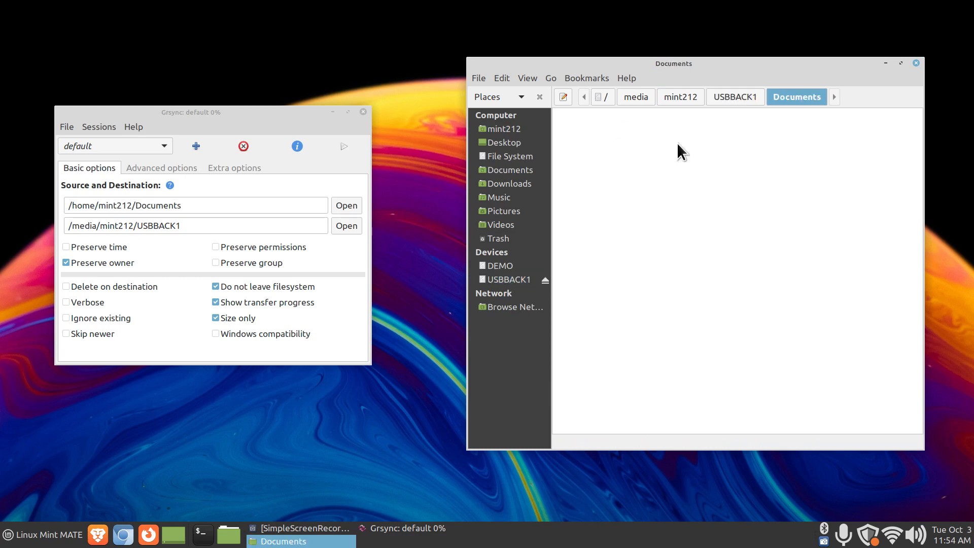
{"action": "double_click", "coordinate": [851, 205]}
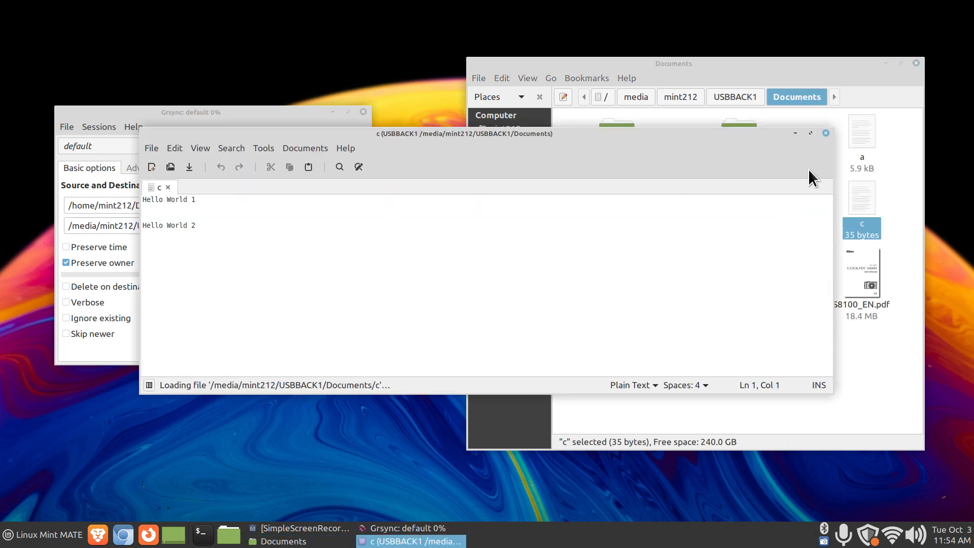
{"action": "left_click", "coordinate": [825, 134]}
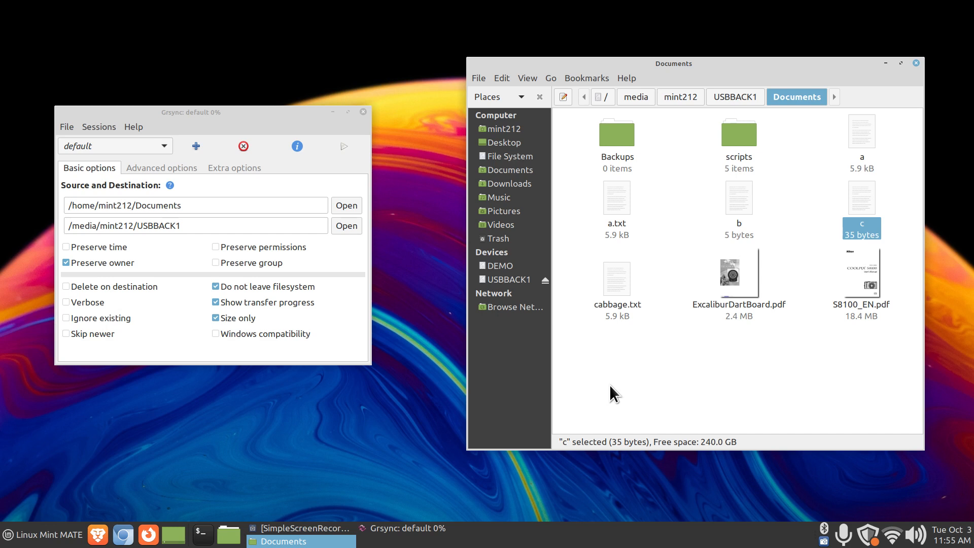
- Check the home Documents folder and the Trash before deleting anything, then return to Documents
{"action": "left_click", "coordinate": [510, 172]}
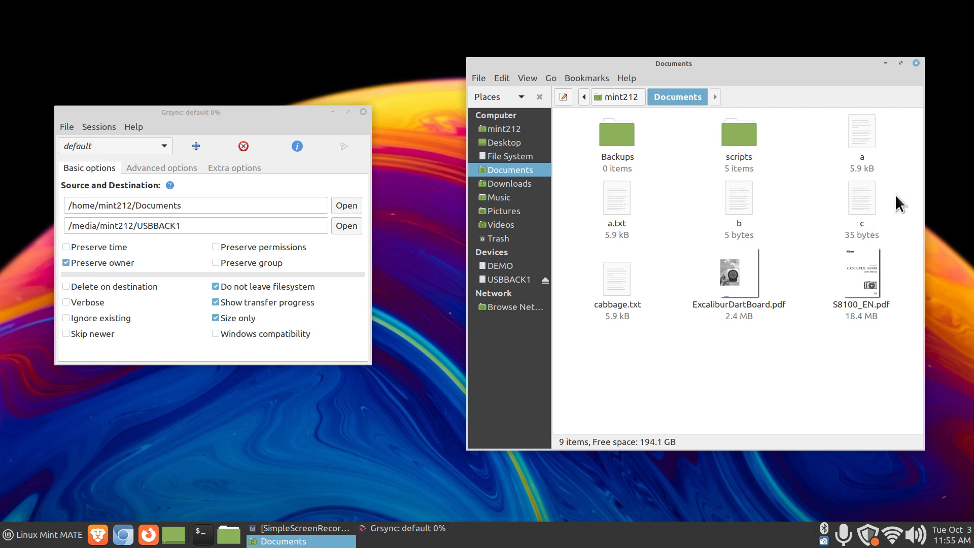
{"action": "left_click_drag", "start_coordinate": [896, 192], "coordinate": [609, 221]}
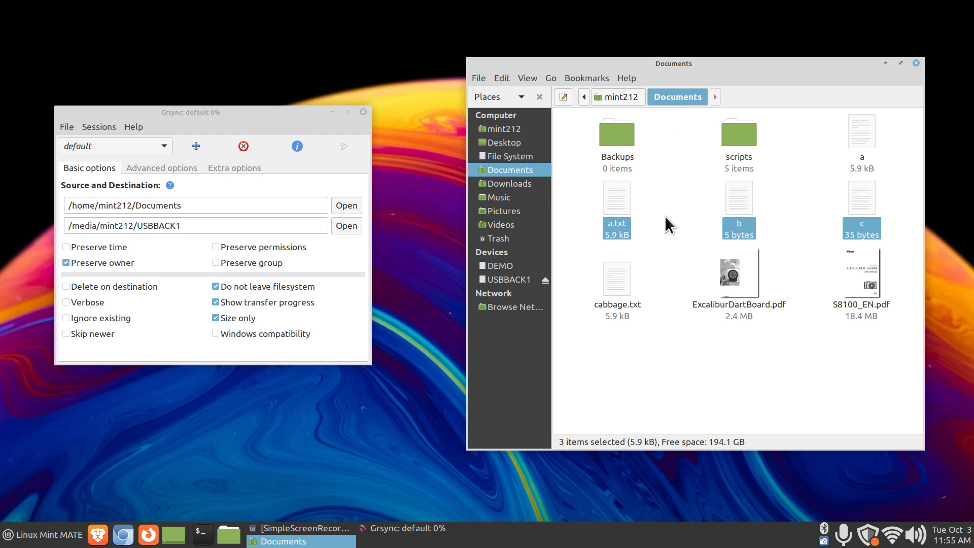
{"action": "left_click", "coordinate": [589, 247]}
{"action": "left_click", "coordinate": [511, 238]}
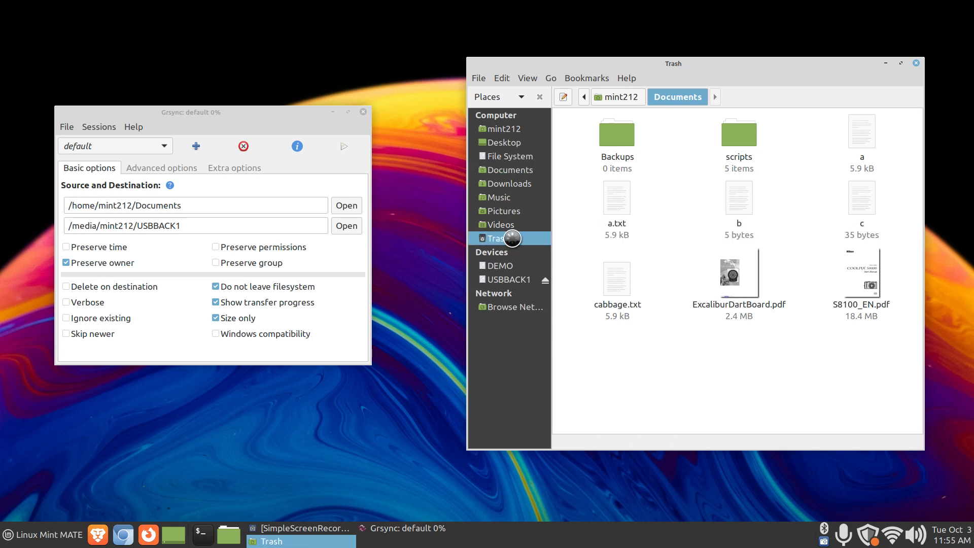
{"action": "left_click", "coordinate": [519, 170]}
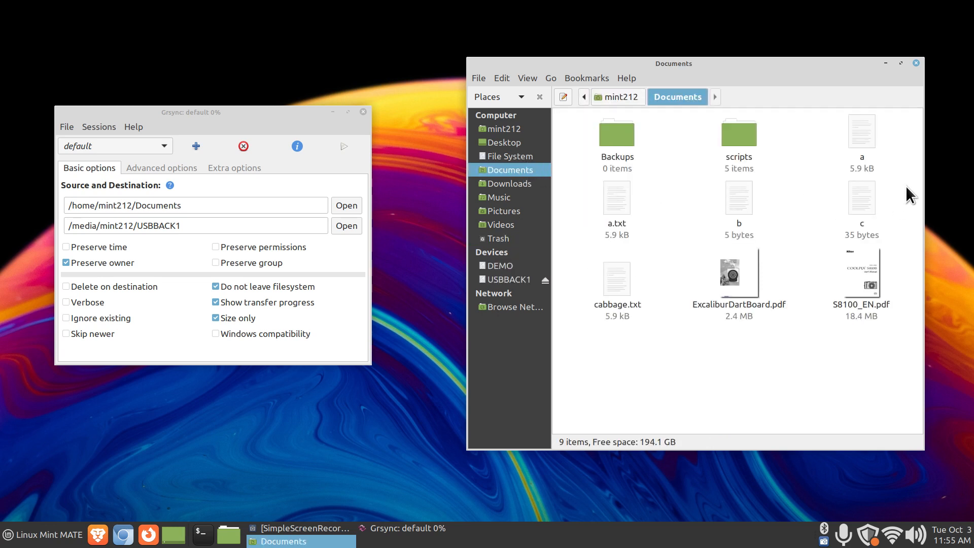
- Delete the files a.txt, b and c together from the home Documents folder
{"action": "left_click_drag", "start_coordinate": [907, 187], "coordinate": [610, 209]}
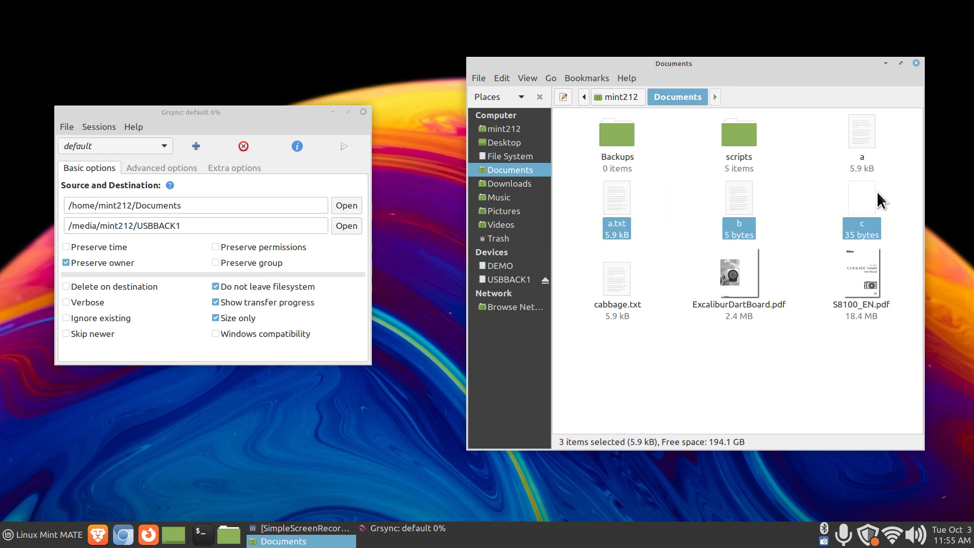
{"action": "left_click", "coordinate": [894, 193]}
{"action": "left_click", "coordinate": [865, 200]}
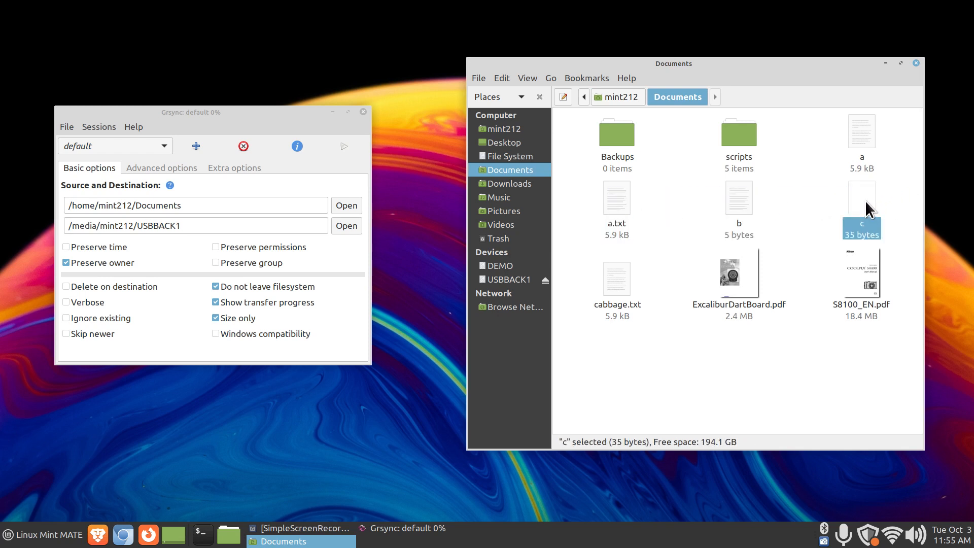
{"action": "left_click", "coordinate": [737, 197], "text": "ctrl"}
{"action": "left_click", "coordinate": [616, 207], "text": "ctrl"}
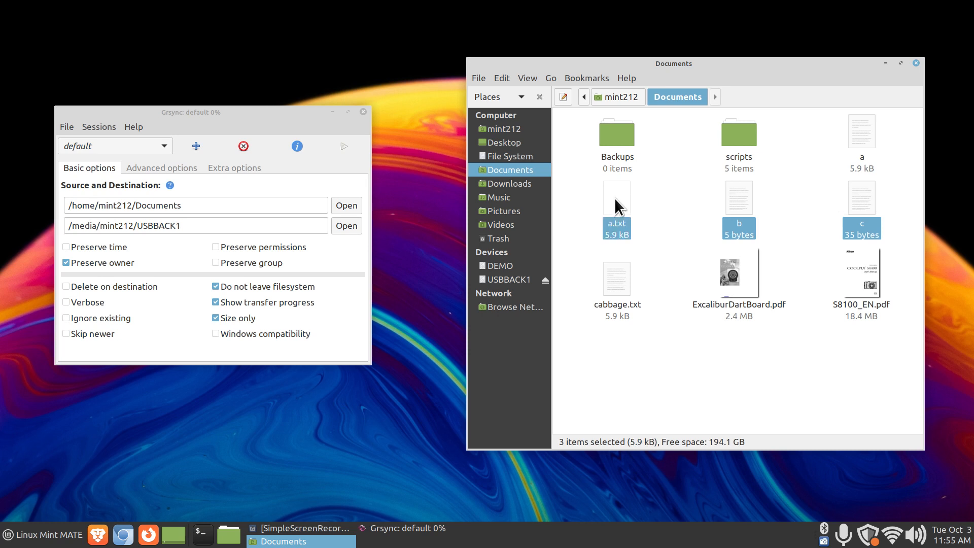
{"action": "left_click", "coordinate": [898, 198]}
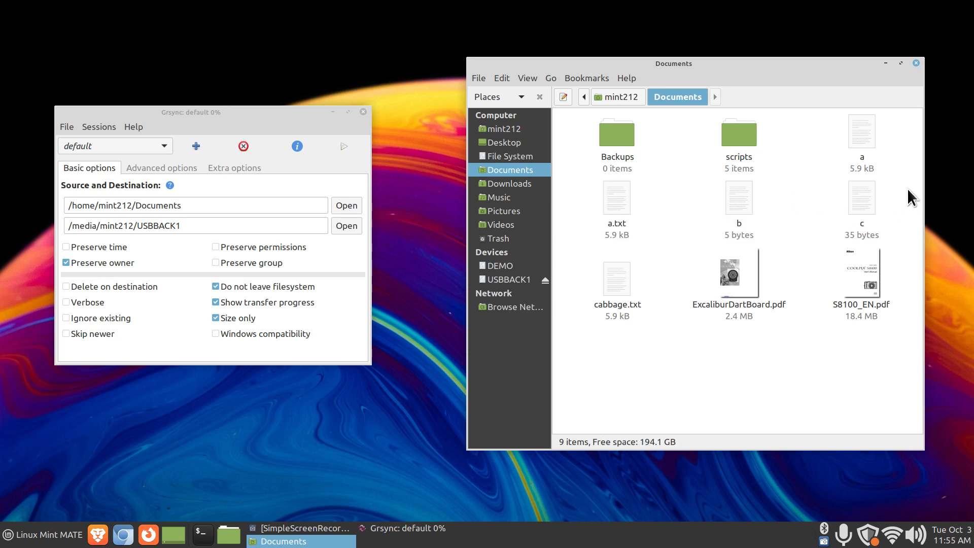
{"action": "left_click_drag", "start_coordinate": [907, 187], "coordinate": [596, 208]}
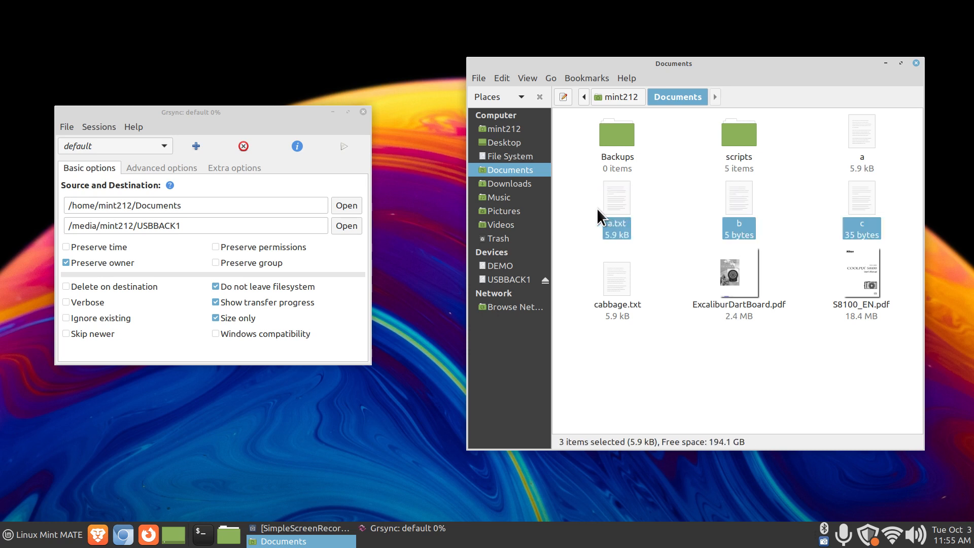
{"action": "key", "text": "Delete"}
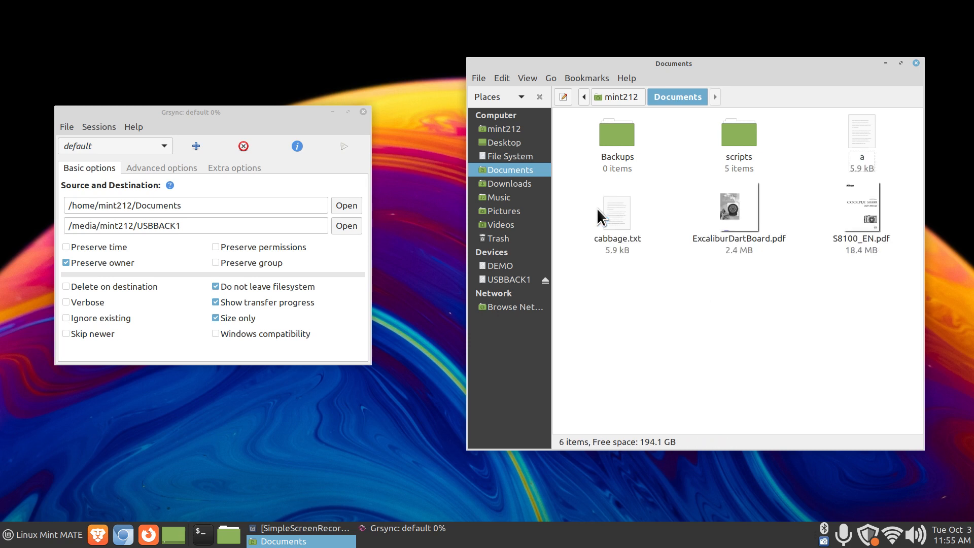
- Check the Trash and the home Documents folder, then open the backed-up Documents folder on USBBACK1
{"action": "left_click", "coordinate": [519, 239]}
{"action": "left_click", "coordinate": [525, 170]}
{"action": "left_click", "coordinate": [509, 279]}
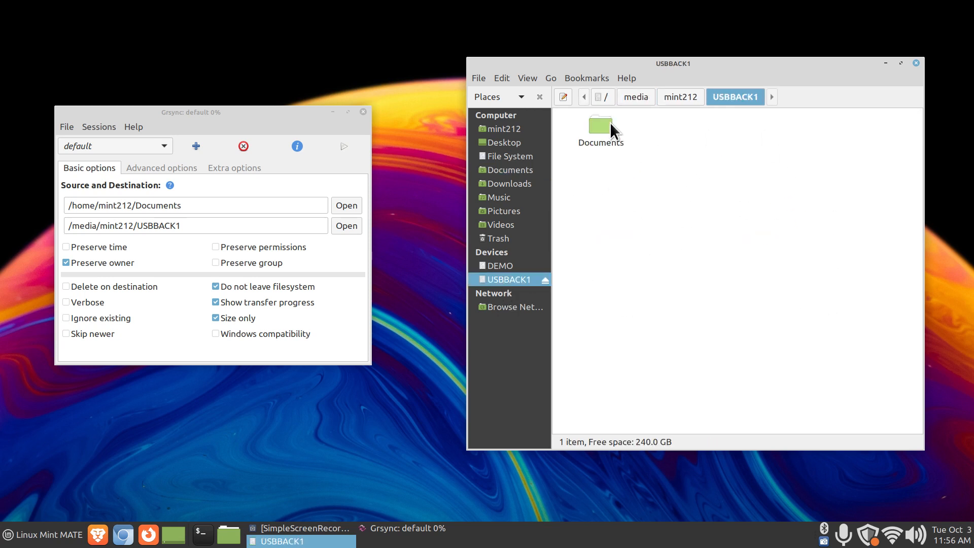
{"action": "double_click", "coordinate": [610, 127]}
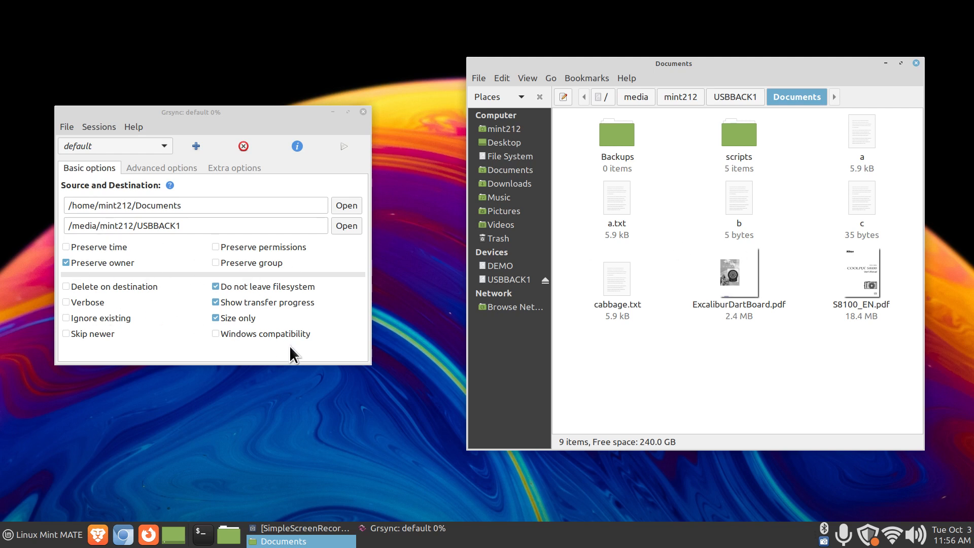
- Run the backup again, close its progress window, and compare the home Documents folder with its copy on USBBACK1
{"action": "left_click", "coordinate": [348, 145]}
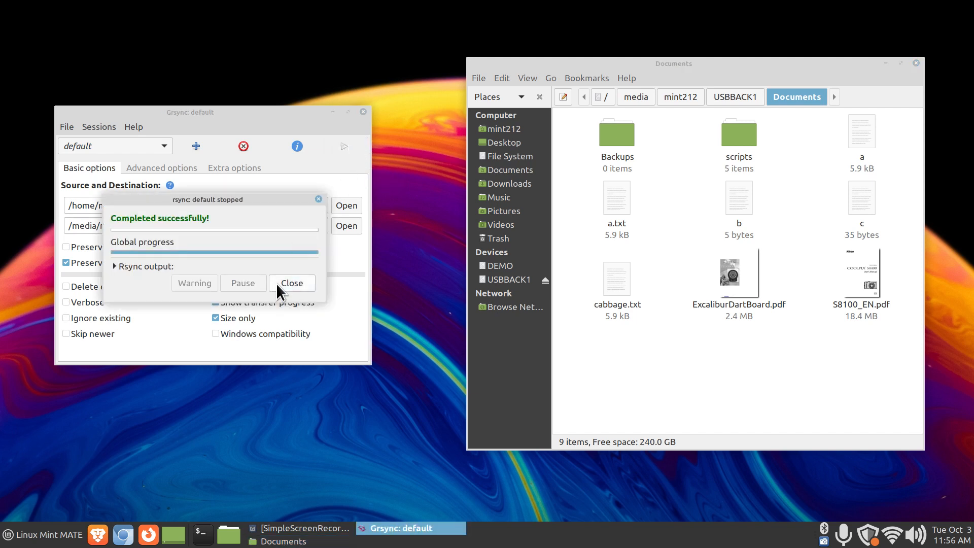
{"action": "left_click", "coordinate": [290, 283]}
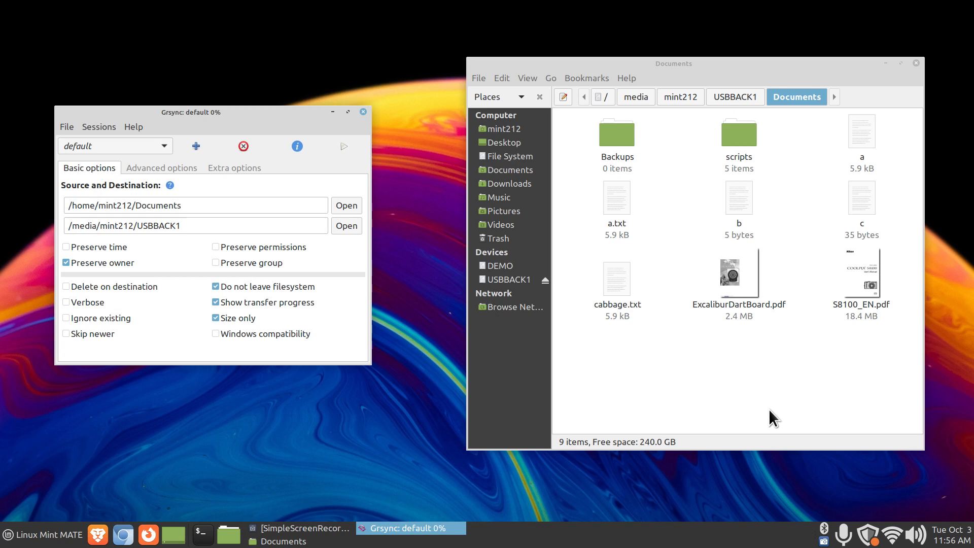
{"action": "left_click", "coordinate": [523, 173]}
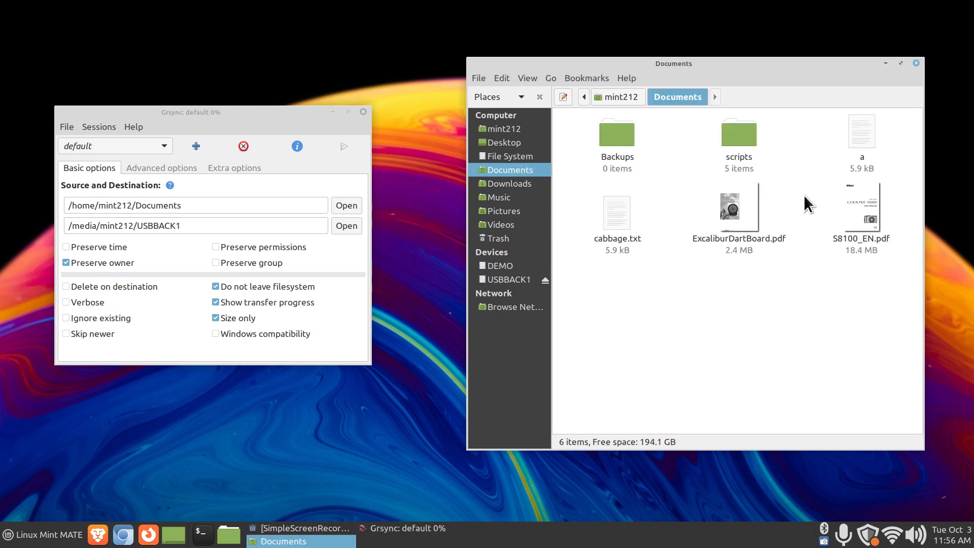
{"action": "left_click", "coordinate": [502, 281]}
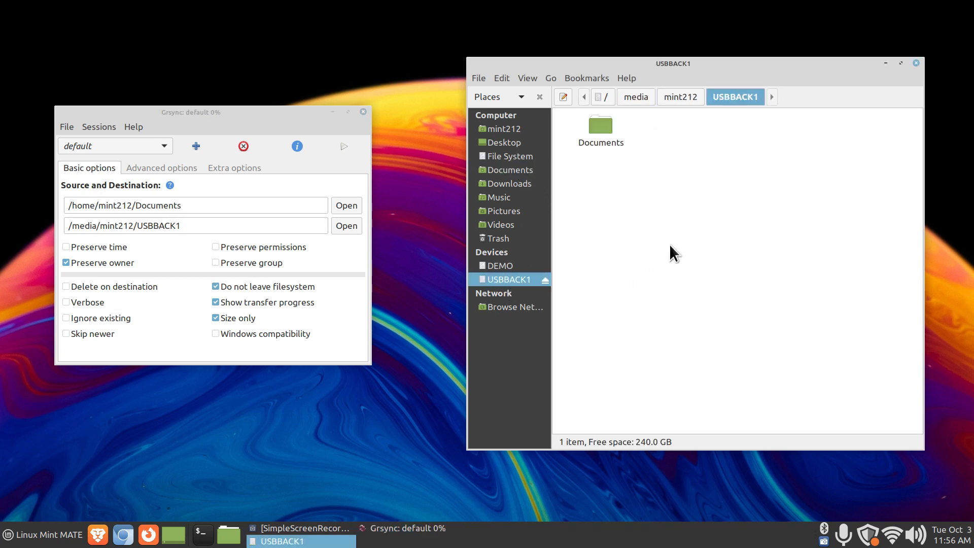
{"action": "double_click", "coordinate": [596, 131]}
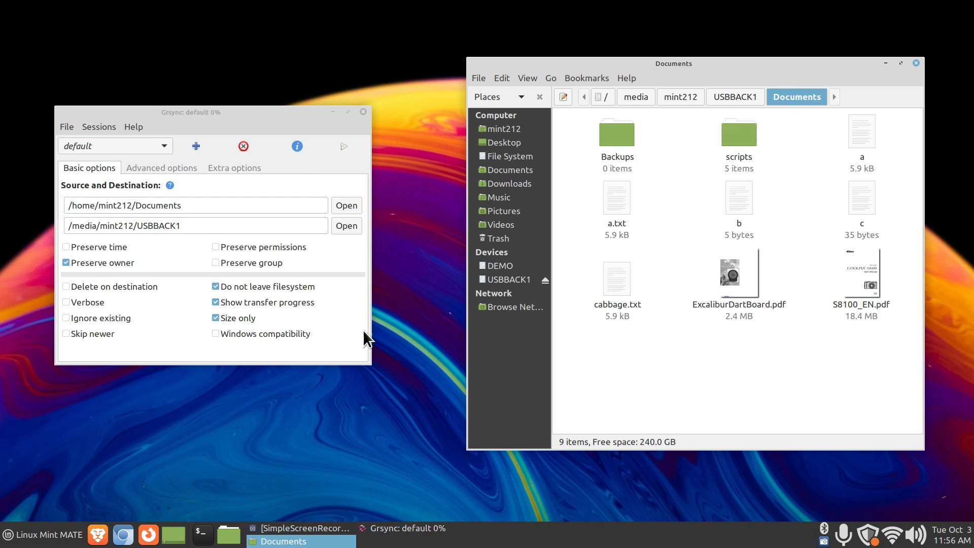
- Enable Delete on destination for the default session and make sure Always checksum is enabled among the advanced options
{"action": "left_click", "coordinate": [65, 288]}
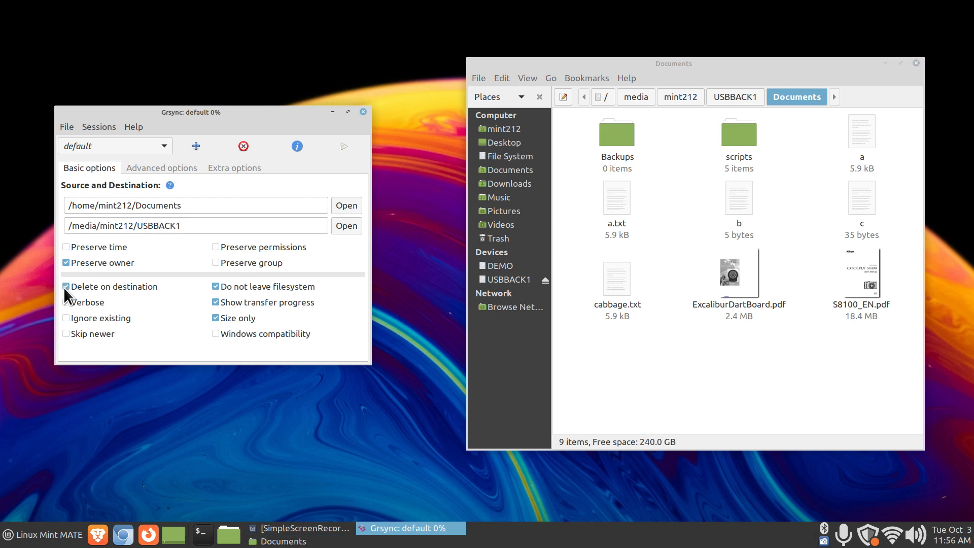
{"action": "left_click", "coordinate": [154, 167]}
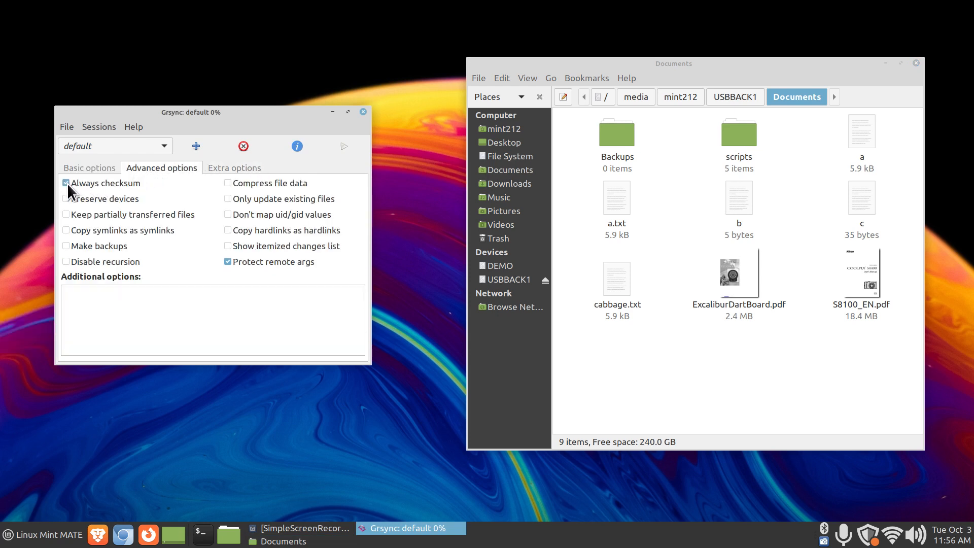
{"action": "left_click", "coordinate": [85, 169]}
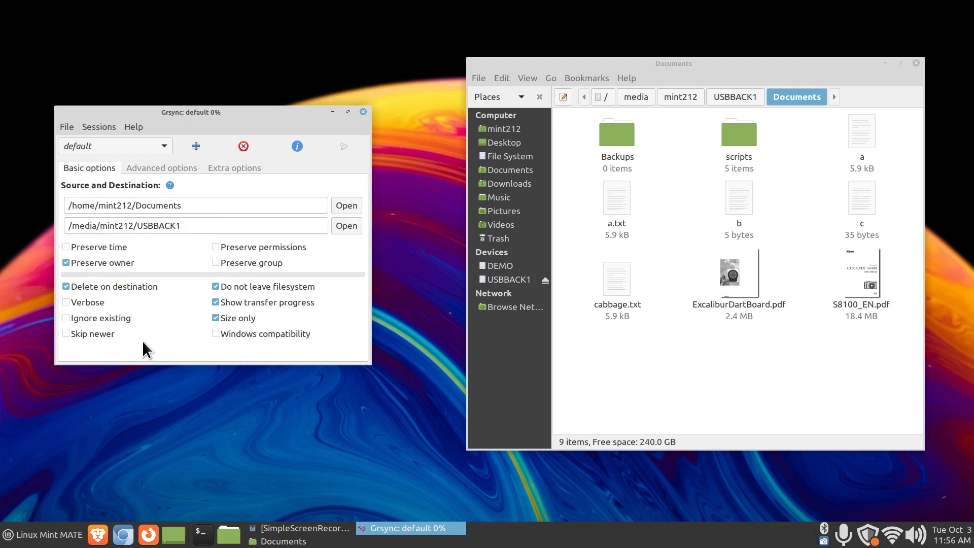
- Examine the files in the USBBACK1 backup, the home Documents folder and the Trash, then reopen the backed-up Documents folder
{"action": "left_click", "coordinate": [510, 280]}
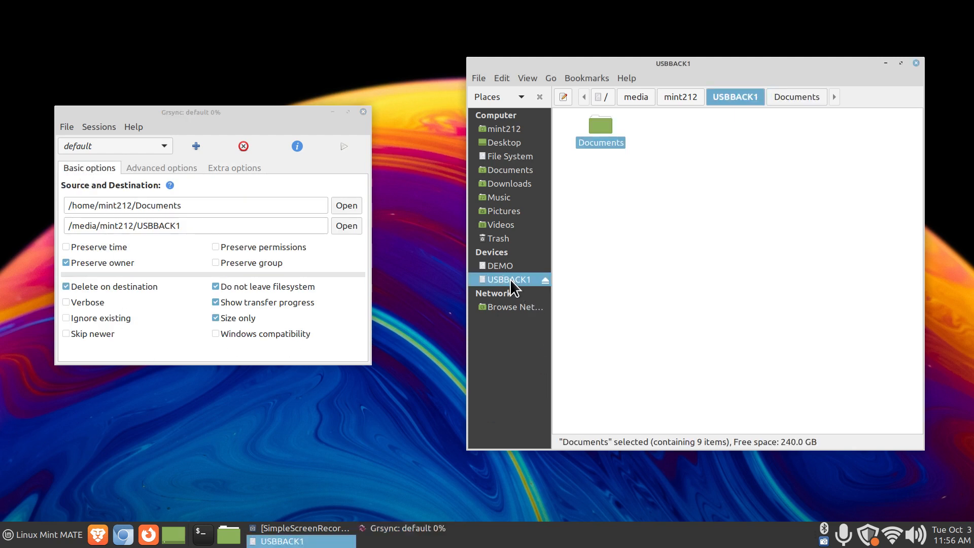
{"action": "double_click", "coordinate": [595, 124]}
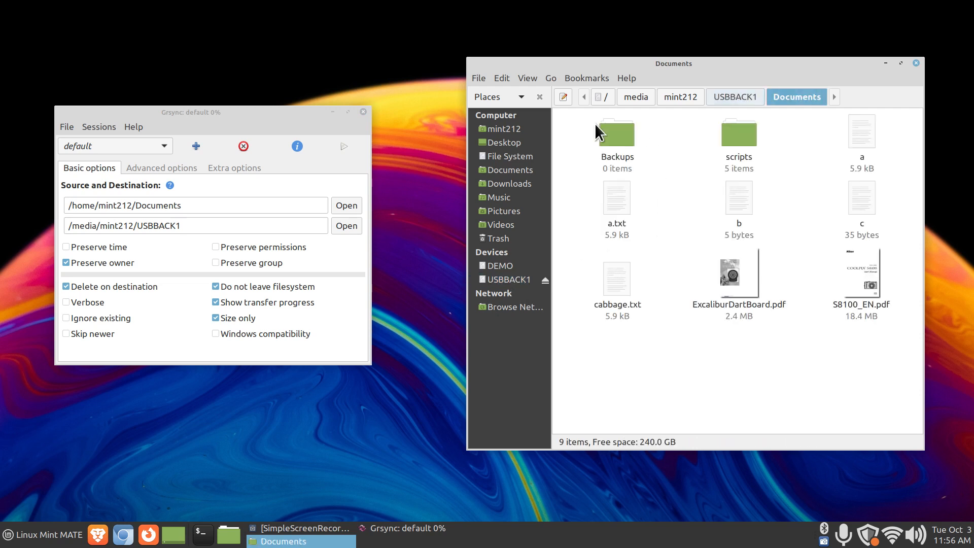
{"action": "left_click", "coordinate": [509, 172]}
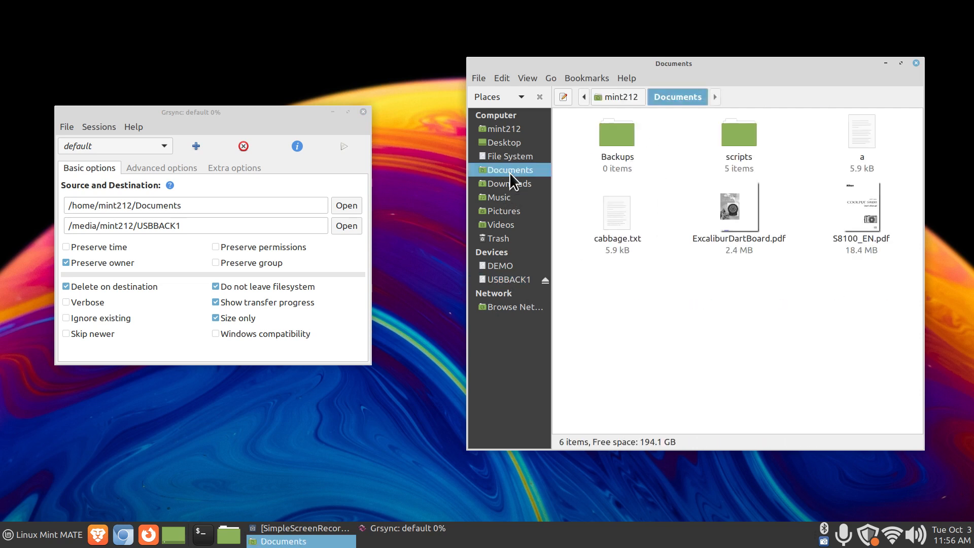
{"action": "left_click", "coordinate": [499, 237]}
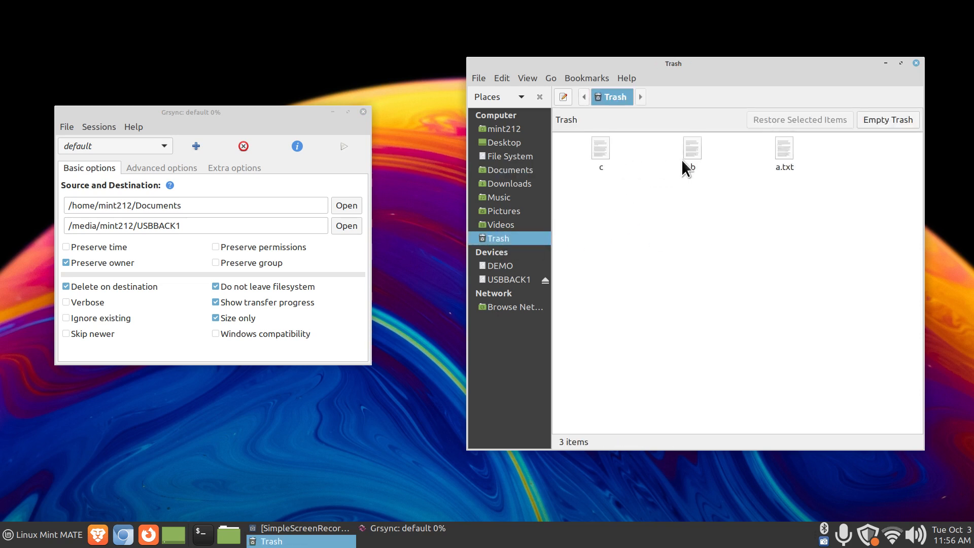
{"action": "left_click", "coordinate": [491, 282]}
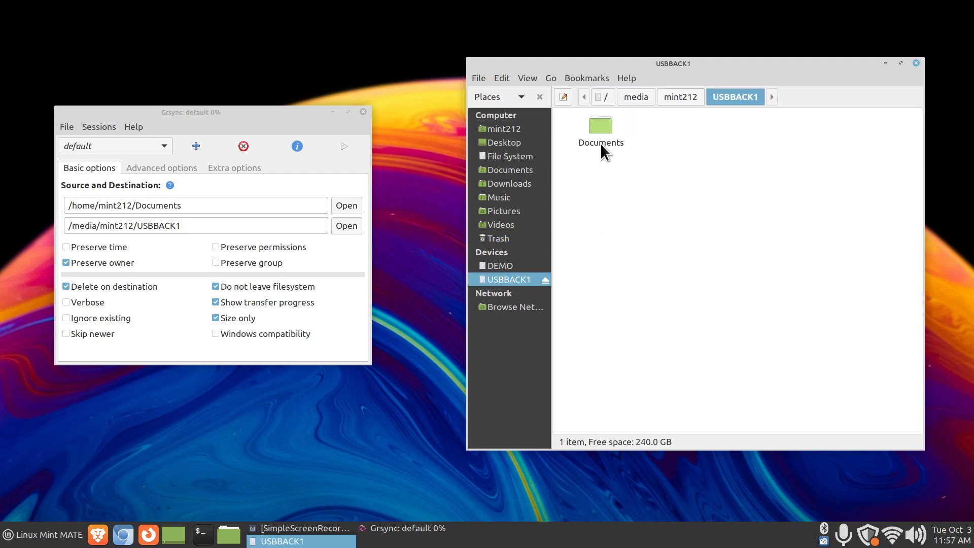
{"action": "double_click", "coordinate": [601, 145]}
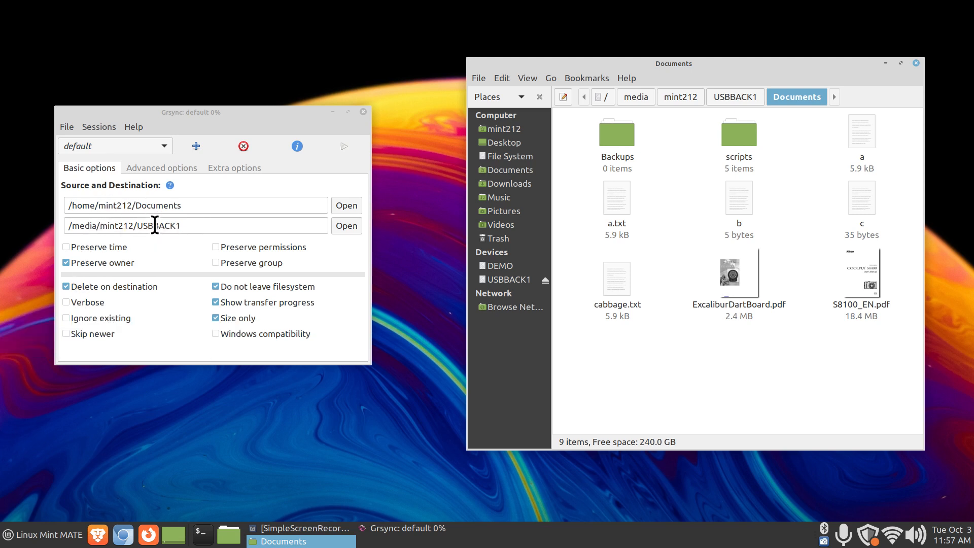
- Run the backup with Delete on destination enabled to remove a.txt, b and c from USBBACK1, then close the progress window
{"action": "left_click", "coordinate": [348, 148]}
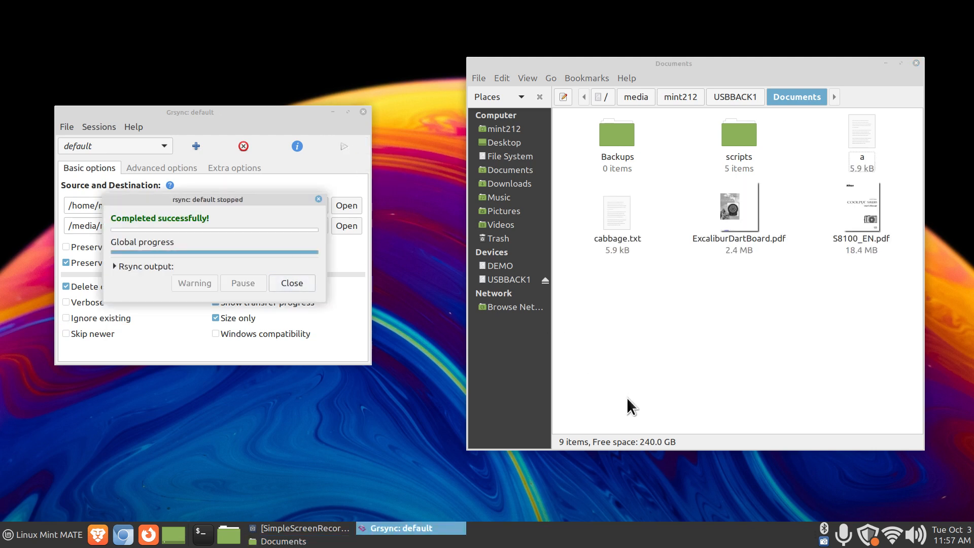
{"action": "left_click", "coordinate": [288, 284]}
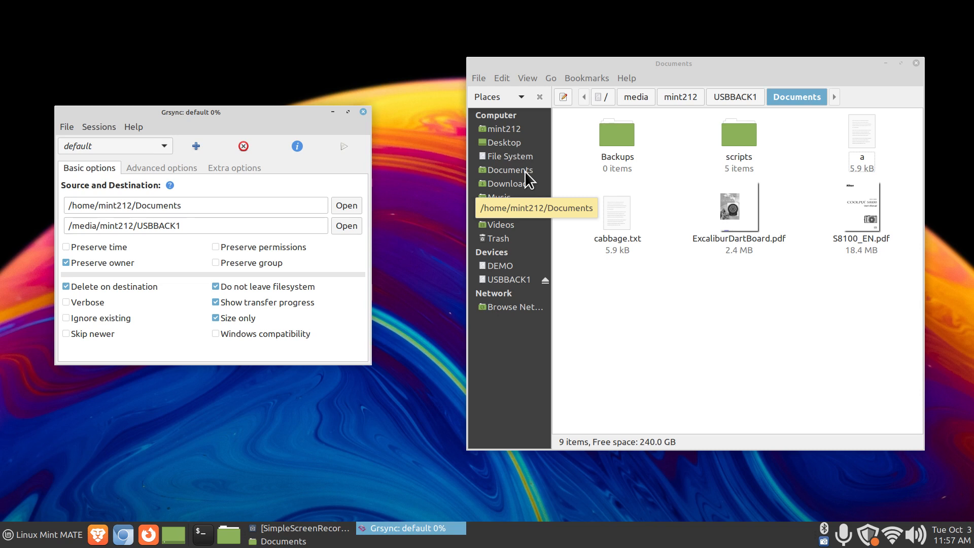
{"action": "left_click", "coordinate": [615, 305]}
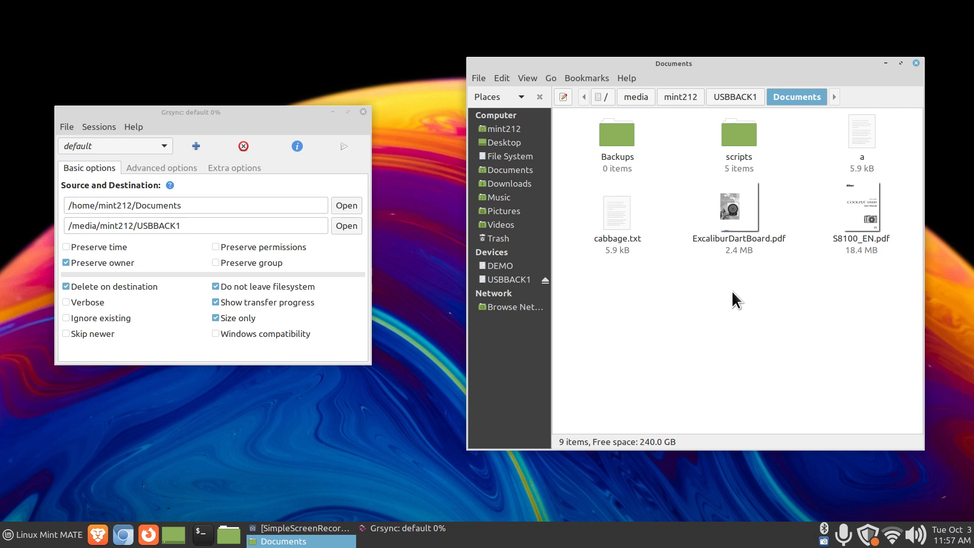
- Compare the home Documents folder with its USBBACK1 copy, and restore a.txt, b and c from the Trash to the home Documents folder
{"action": "left_click", "coordinate": [512, 181]}
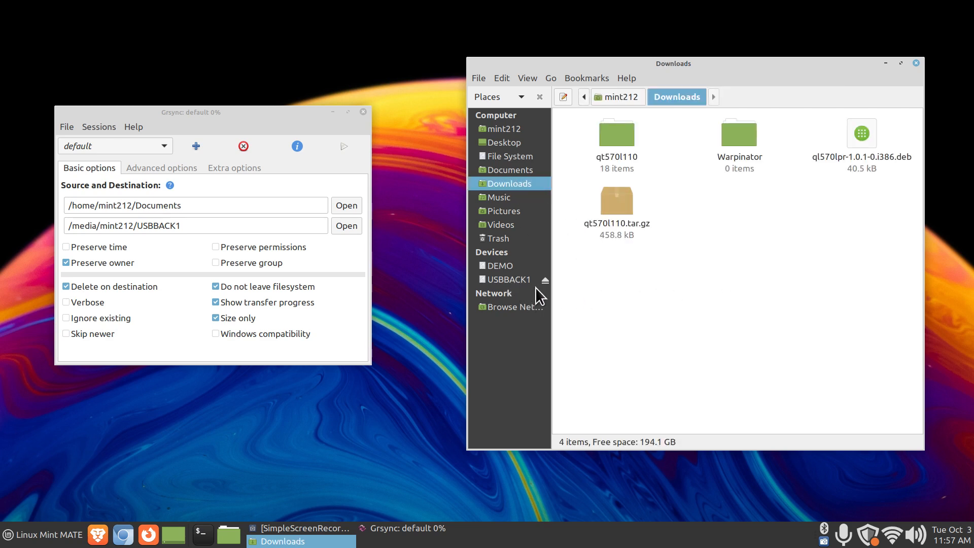
{"action": "left_click", "coordinate": [517, 172]}
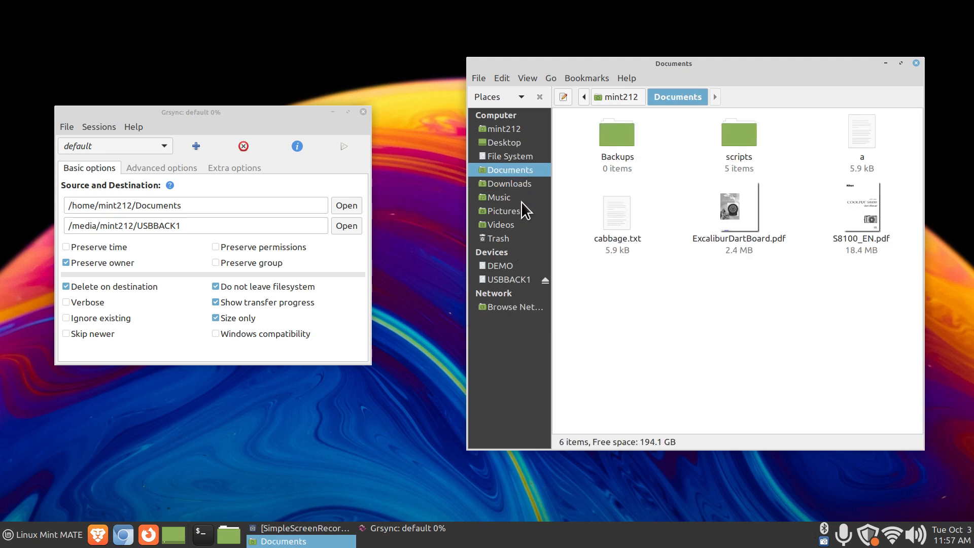
{"action": "left_click", "coordinate": [497, 280]}
{"action": "double_click", "coordinate": [605, 127]}
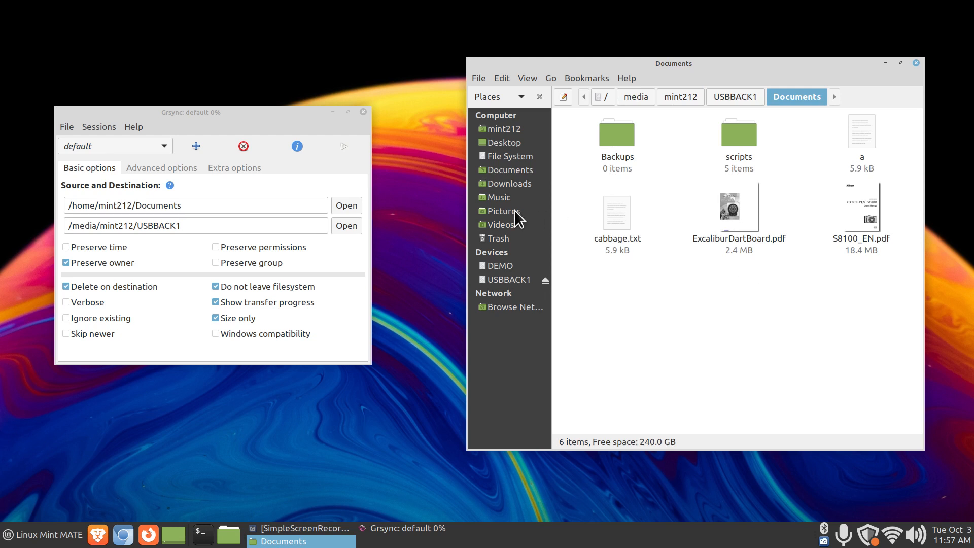
{"action": "left_click", "coordinate": [500, 239]}
{"action": "left_click_drag", "start_coordinate": [840, 149], "coordinate": [595, 153]}
{"action": "right_click", "coordinate": [596, 147]}
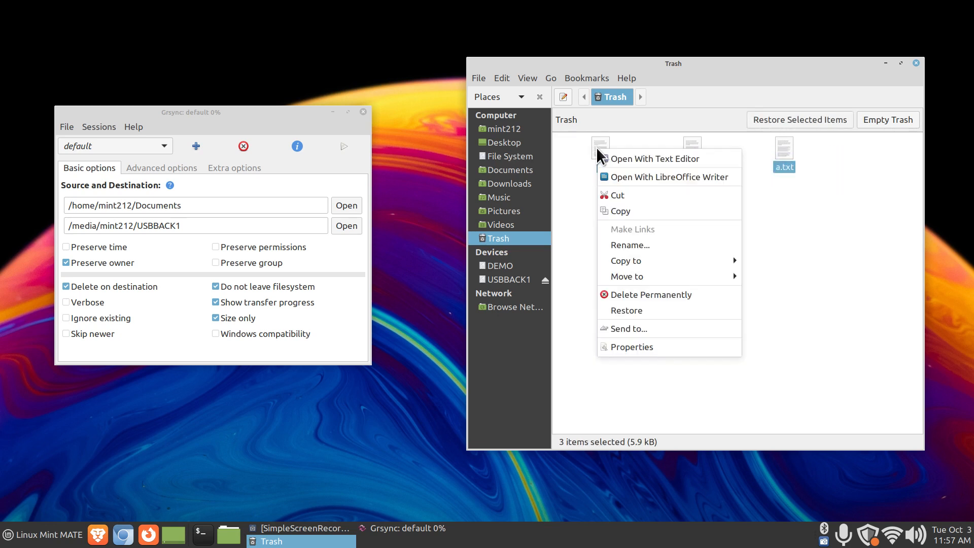
{"action": "left_click", "coordinate": [651, 311]}
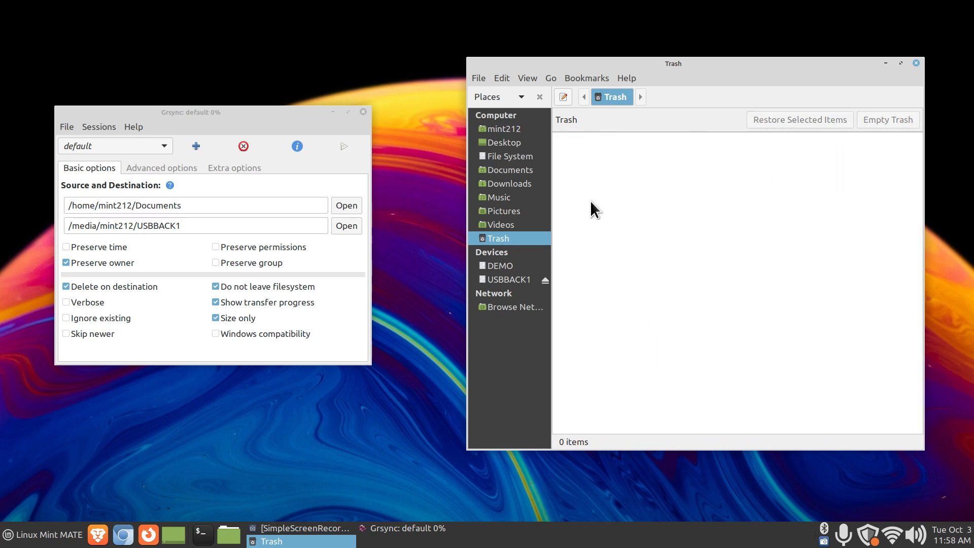
{"action": "left_click", "coordinate": [525, 172]}
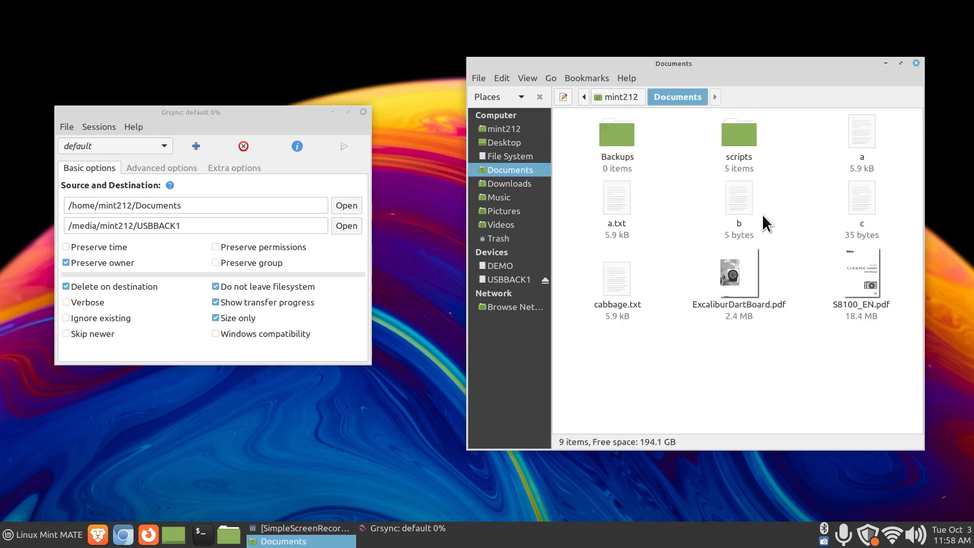
- Open the Documents copy on USBBACK1, run the backup to copy the restored a.txt, b and c, and close the progress window
{"action": "left_click", "coordinate": [532, 280]}
{"action": "double_click", "coordinate": [604, 128]}
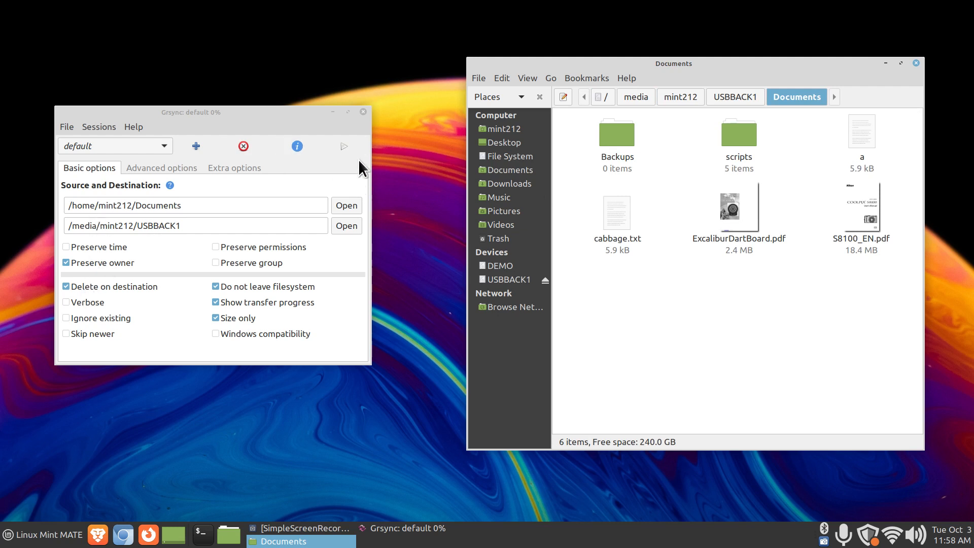
{"action": "left_click", "coordinate": [345, 146]}
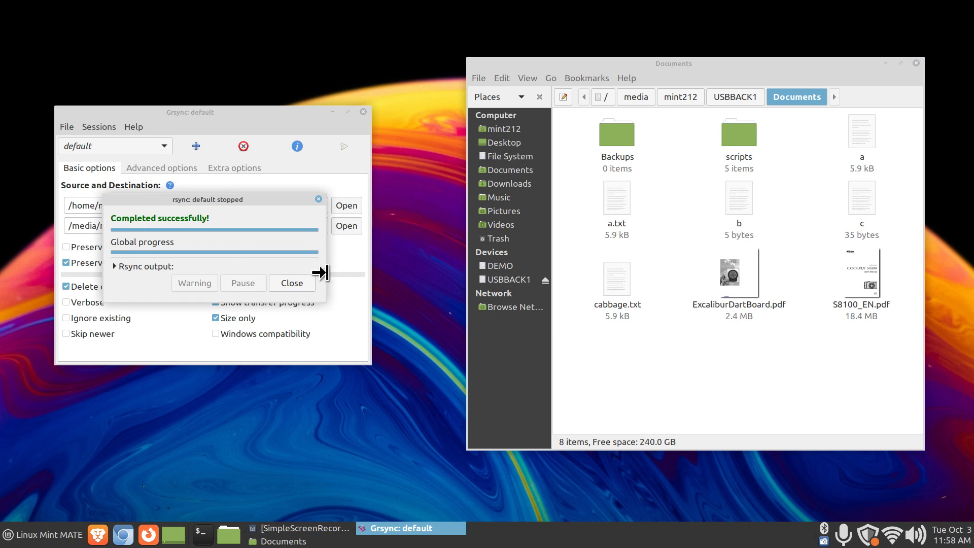
{"action": "left_click", "coordinate": [294, 283]}
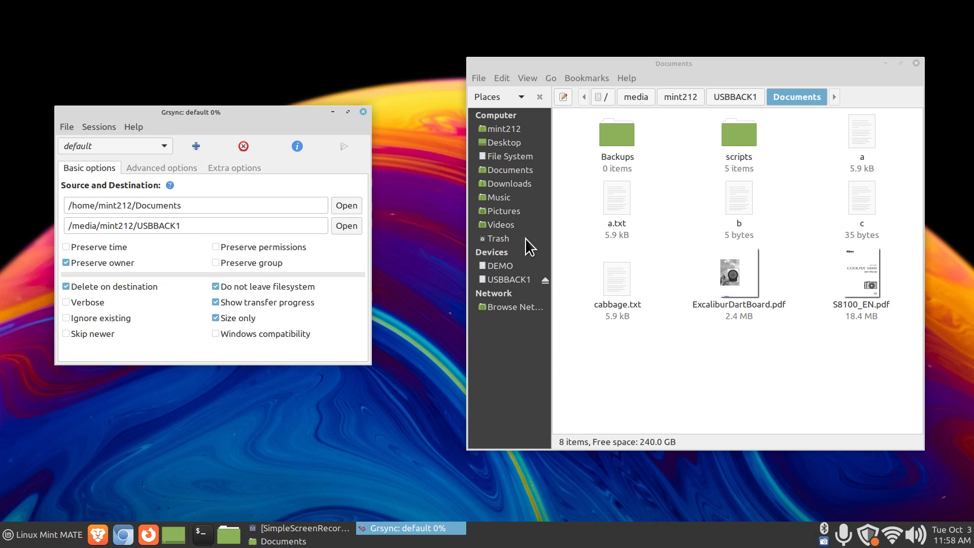
- Show the top level of USBBACK1 and set the default session's source to /home/mint212/Music
{"action": "left_click", "coordinate": [509, 280]}
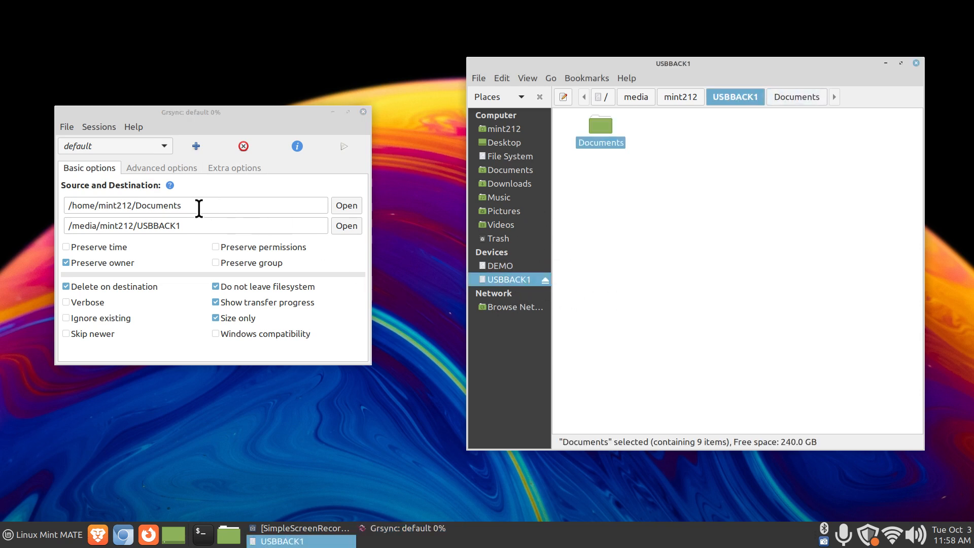
{"action": "left_click", "coordinate": [349, 203]}
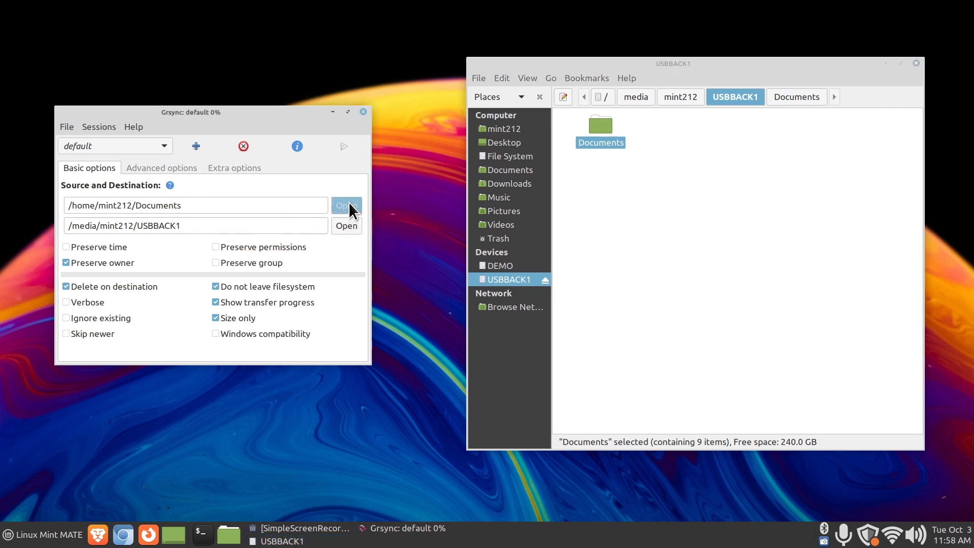
{"action": "left_click", "coordinate": [37, 136]}
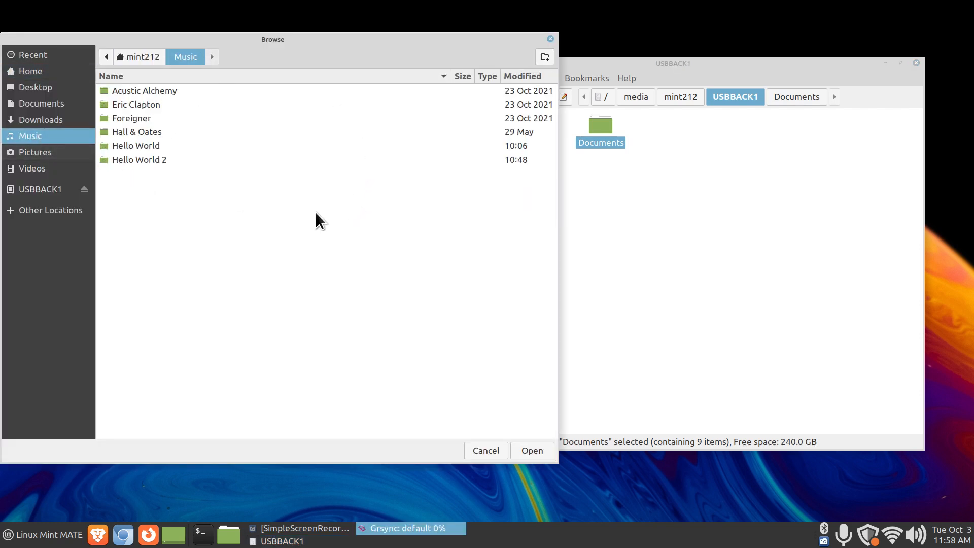
{"action": "left_click", "coordinate": [536, 445]}
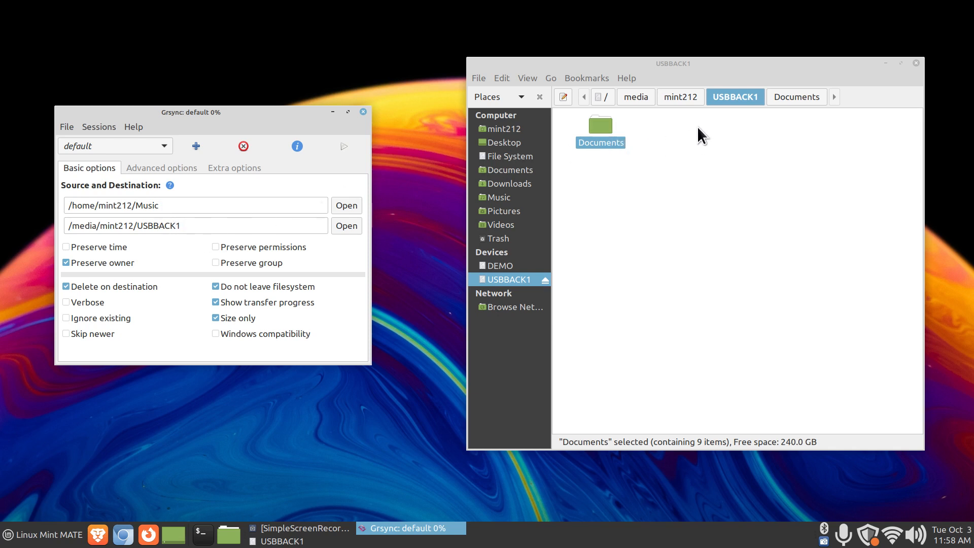
- Run the backup of the Music folder to USBBACK1, close the progress window, and open the copied Music folder
{"action": "left_click", "coordinate": [341, 147]}
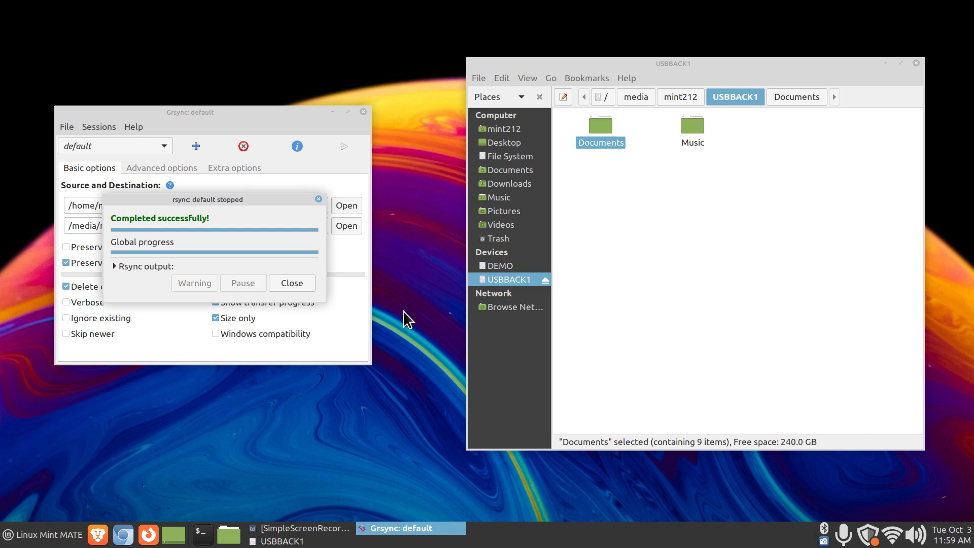
{"action": "left_click", "coordinate": [291, 285]}
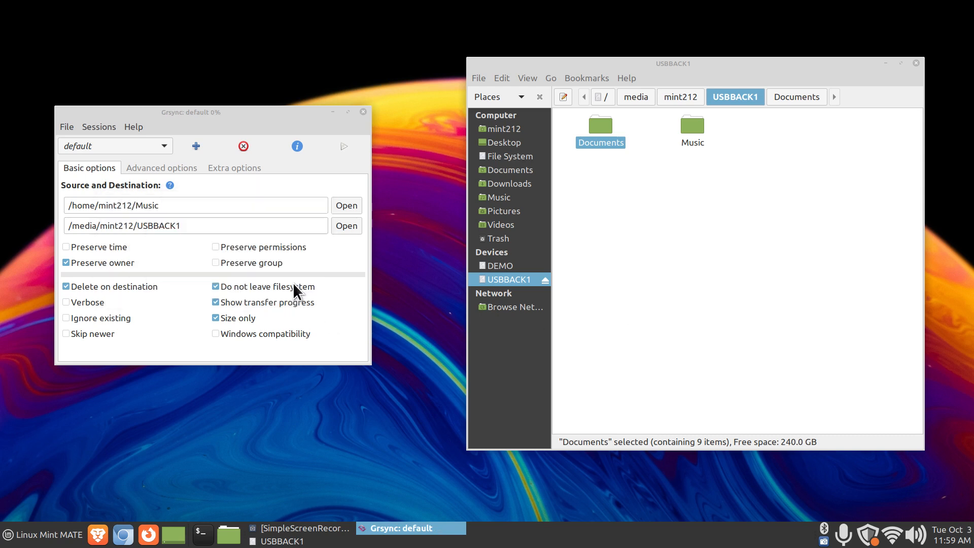
{"action": "double_click", "coordinate": [696, 124]}
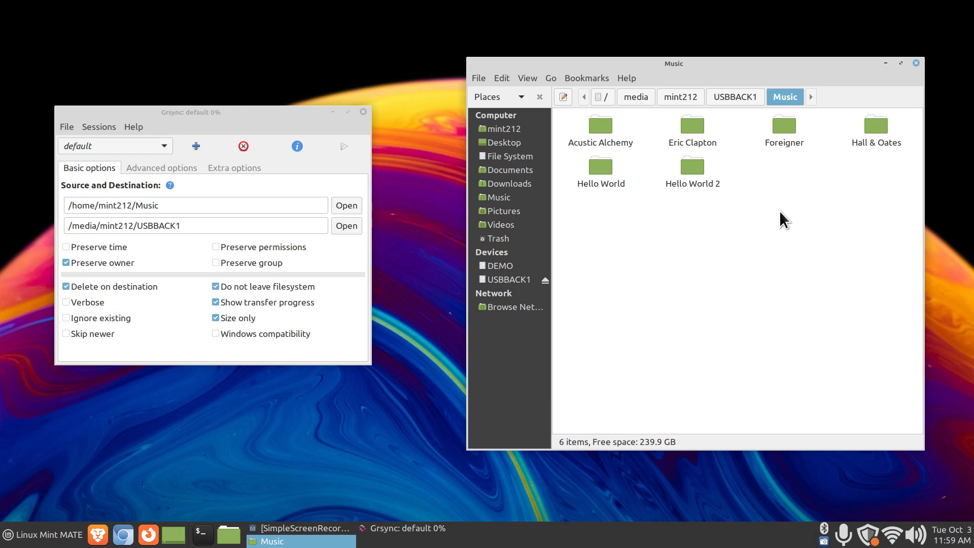
- Delete the Hello World 2 folder from the home Music folder
{"action": "left_click", "coordinate": [492, 198]}
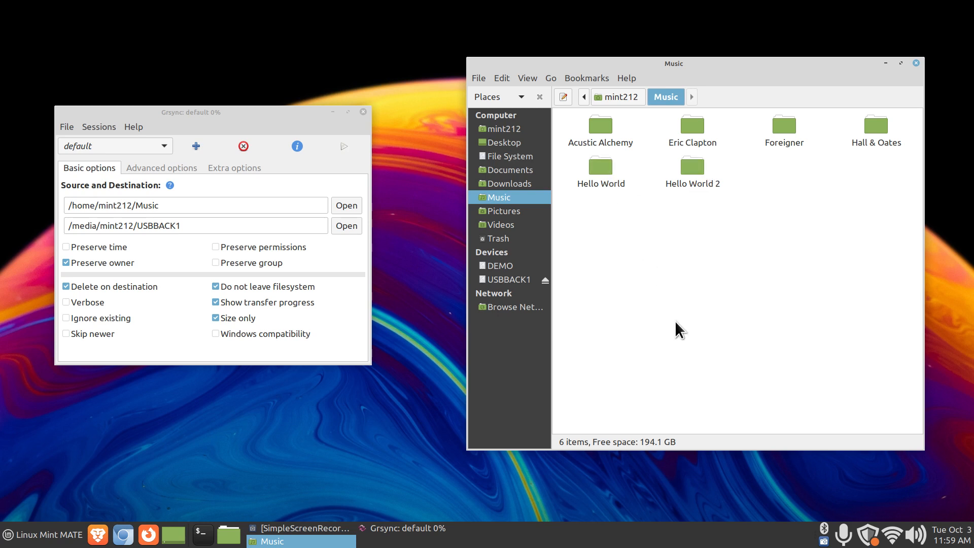
{"action": "left_click", "coordinate": [695, 168]}
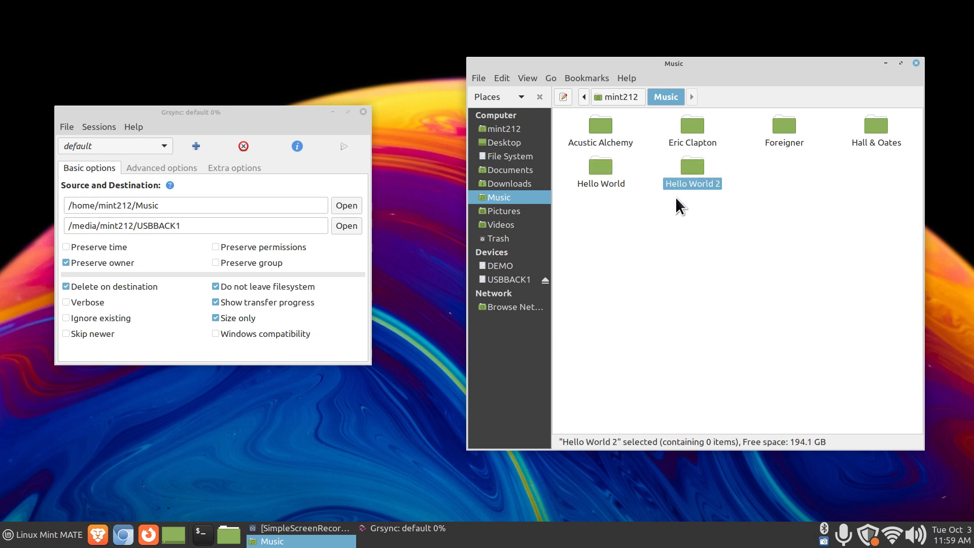
{"action": "key", "text": "Delete"}
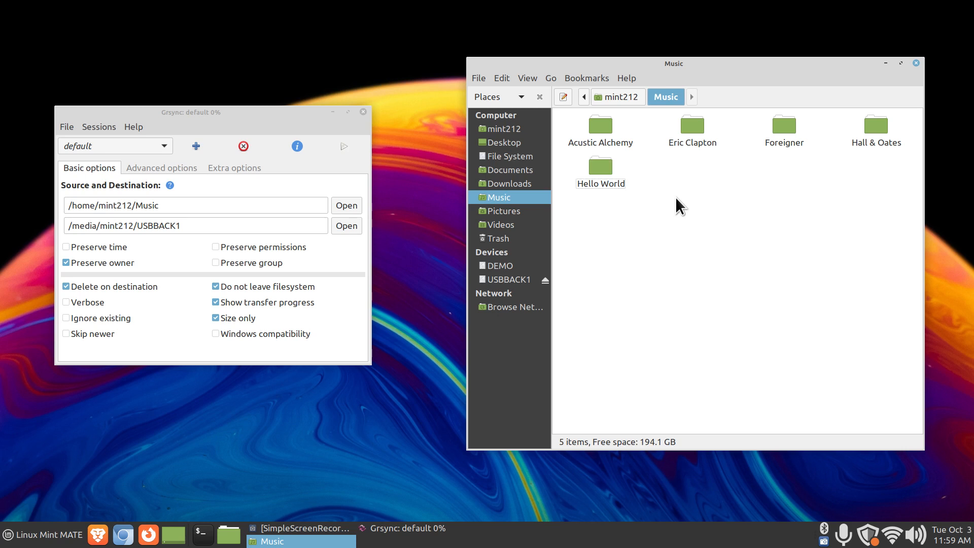
- Open the Music copy on USBBACK1 and run the backup with Delete on destination enabled to remove Hello World 2 from it
{"action": "left_click", "coordinate": [523, 279]}
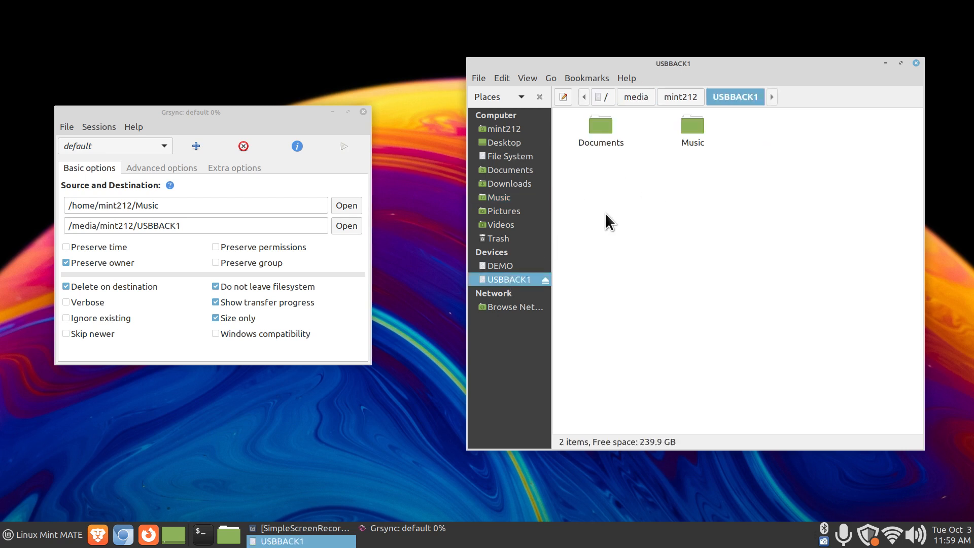
{"action": "double_click", "coordinate": [699, 127]}
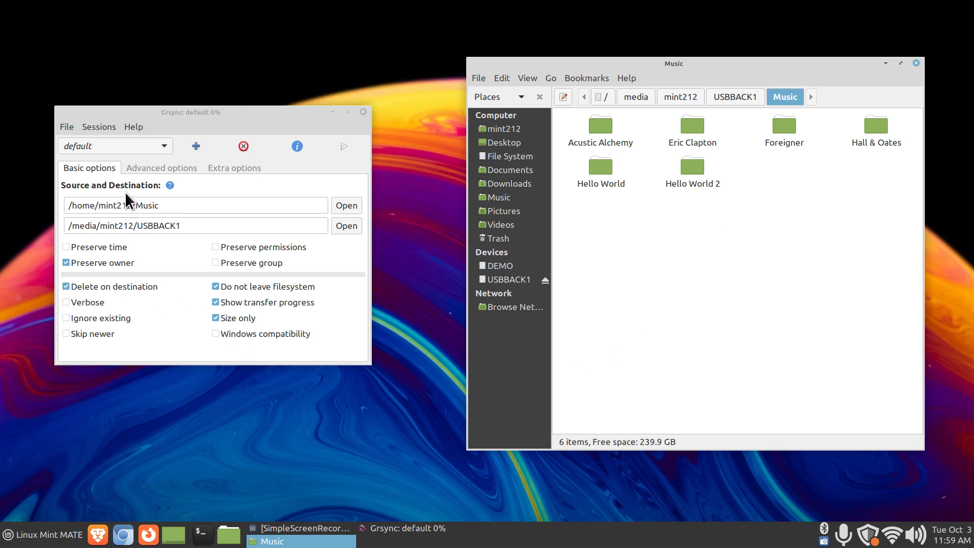
{"action": "left_click", "coordinate": [157, 166]}
{"action": "left_click", "coordinate": [110, 168]}
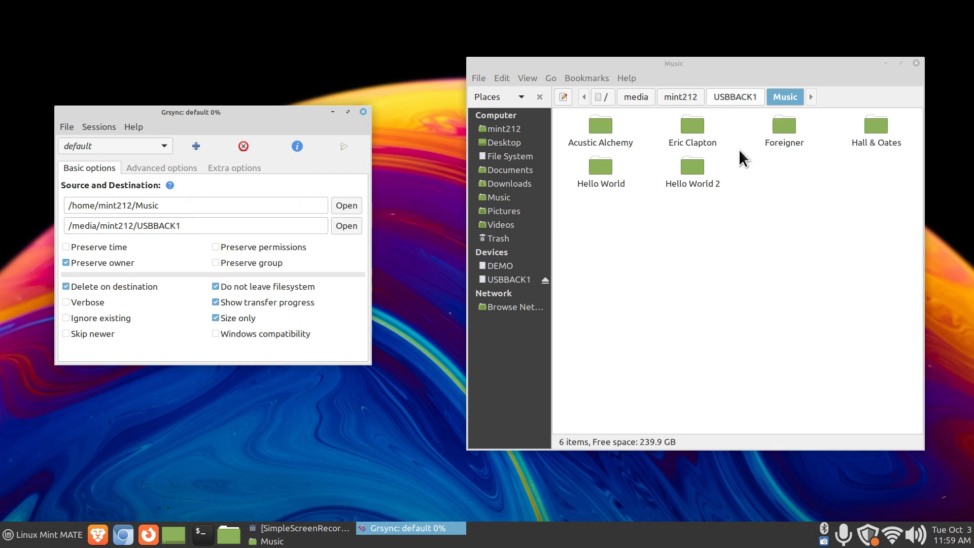
{"action": "left_click", "coordinate": [739, 98]}
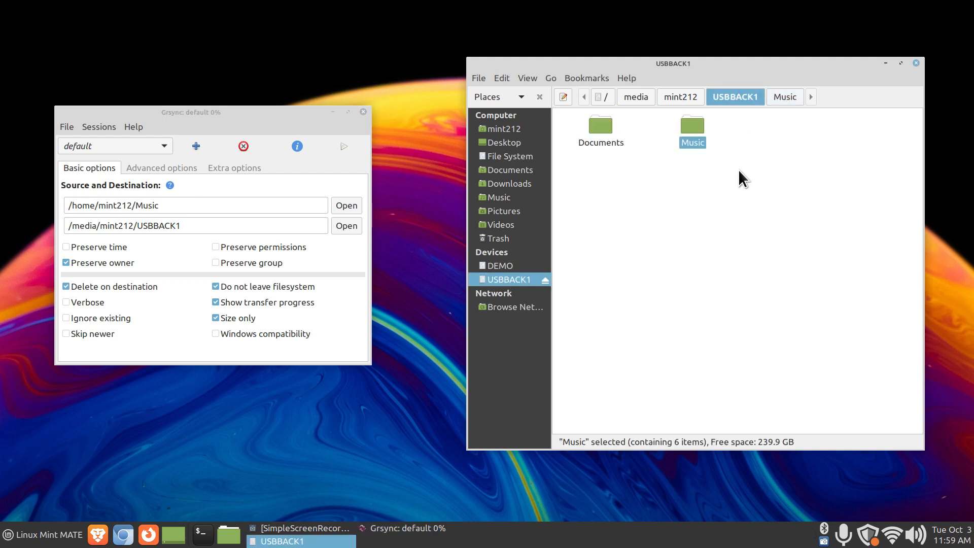
{"action": "double_click", "coordinate": [698, 127]}
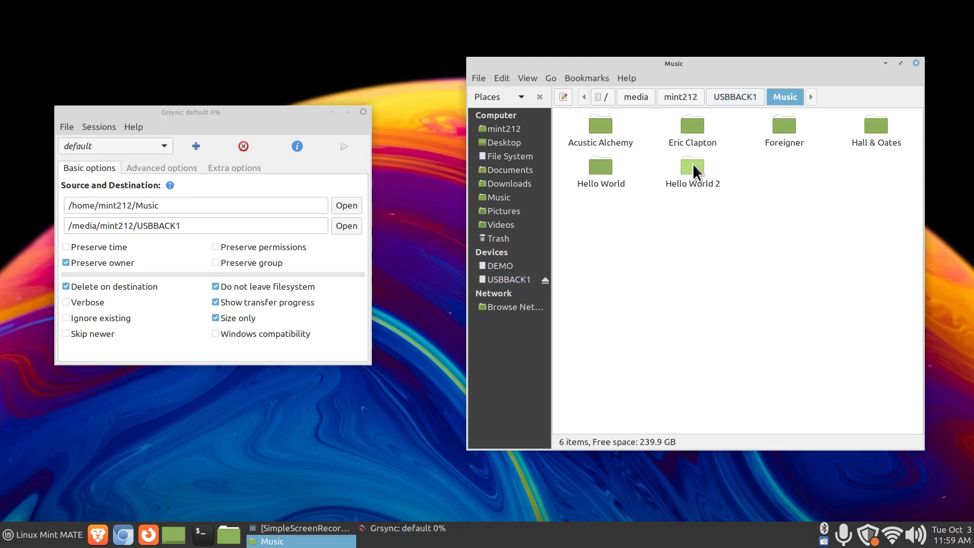
{"action": "left_click", "coordinate": [339, 148]}
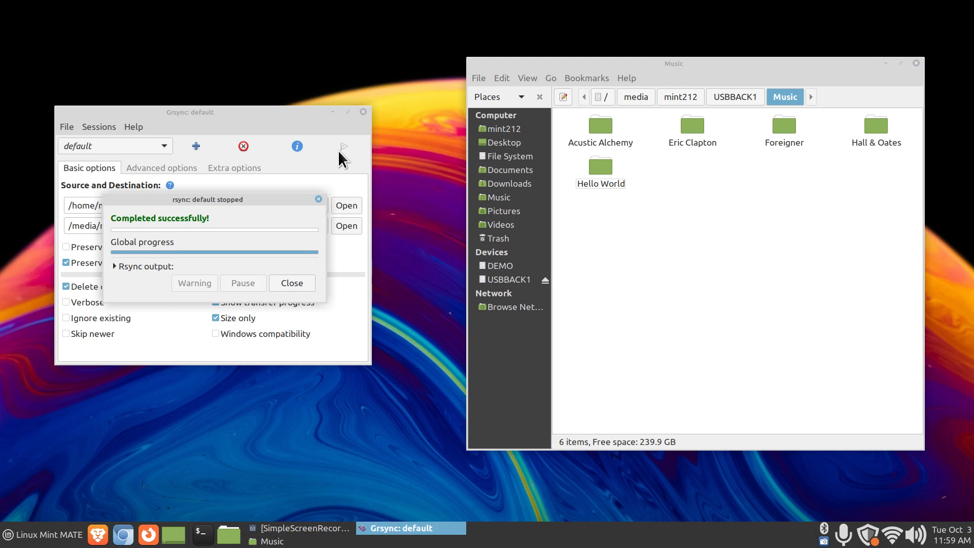
{"action": "left_click", "coordinate": [291, 282]}
- Restore Hello World 2 from the Trash and check the home Music folder
{"action": "left_click", "coordinate": [498, 239]}
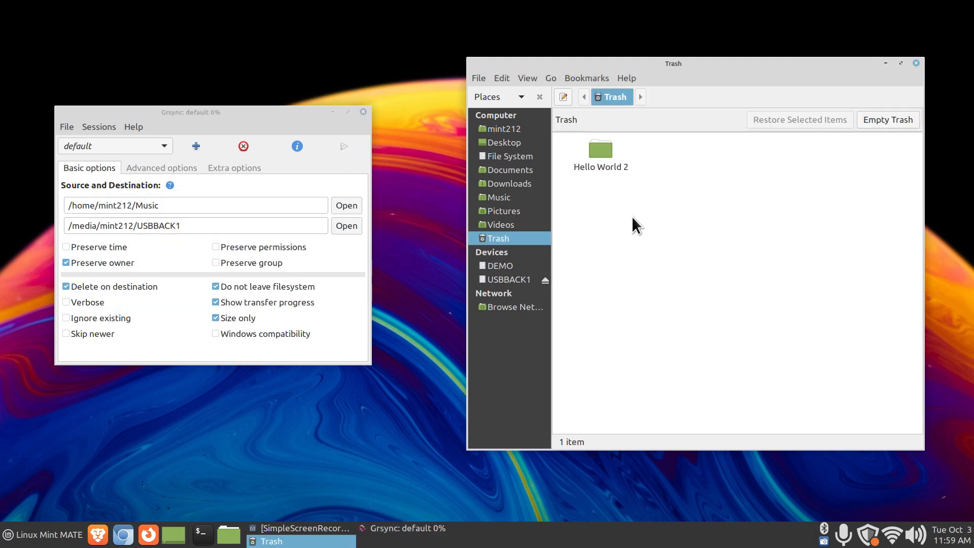
{"action": "right_click", "coordinate": [601, 151]}
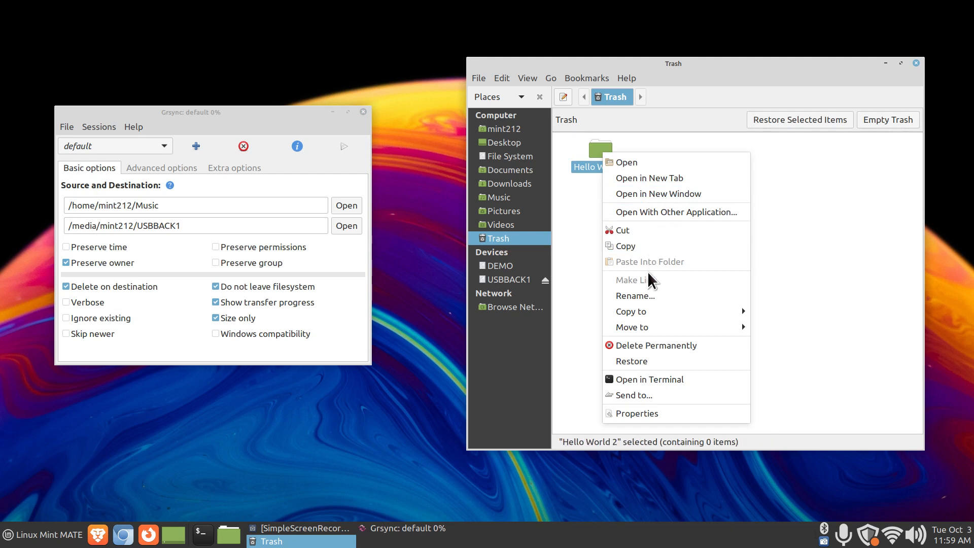
{"action": "left_click", "coordinate": [644, 359]}
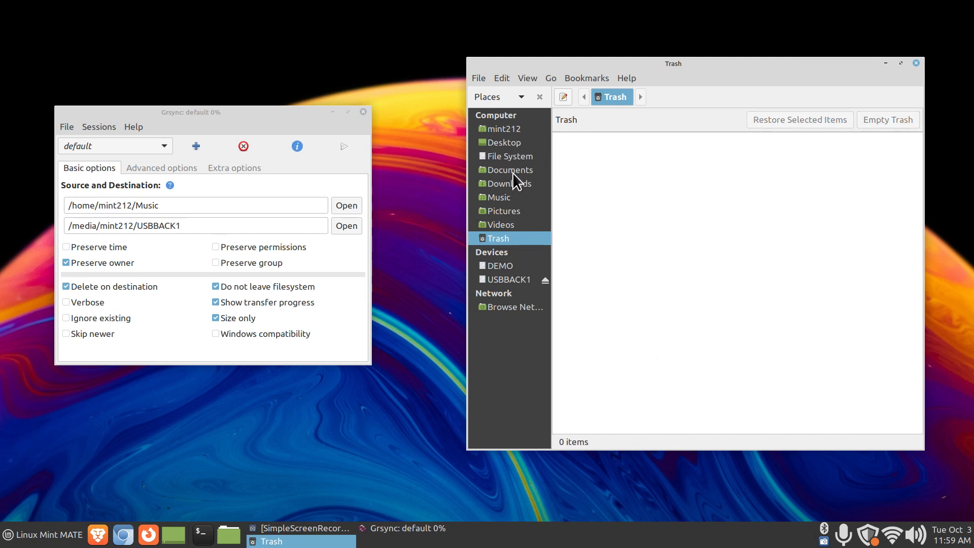
{"action": "left_click", "coordinate": [512, 197]}
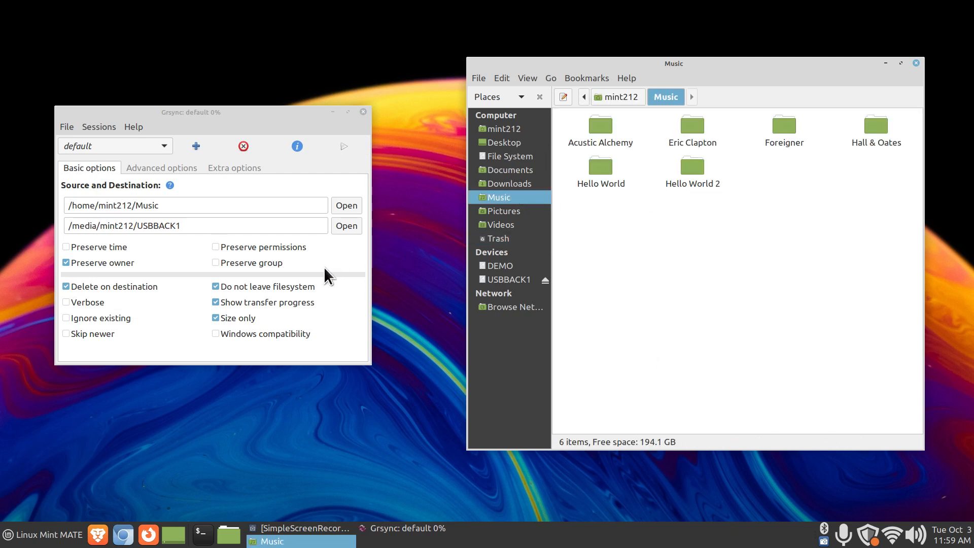
- Open the Music copy on USBBACK1, run the backup to copy the restored Hello World 2 folder, and close the progress window
{"action": "left_click", "coordinate": [507, 279]}
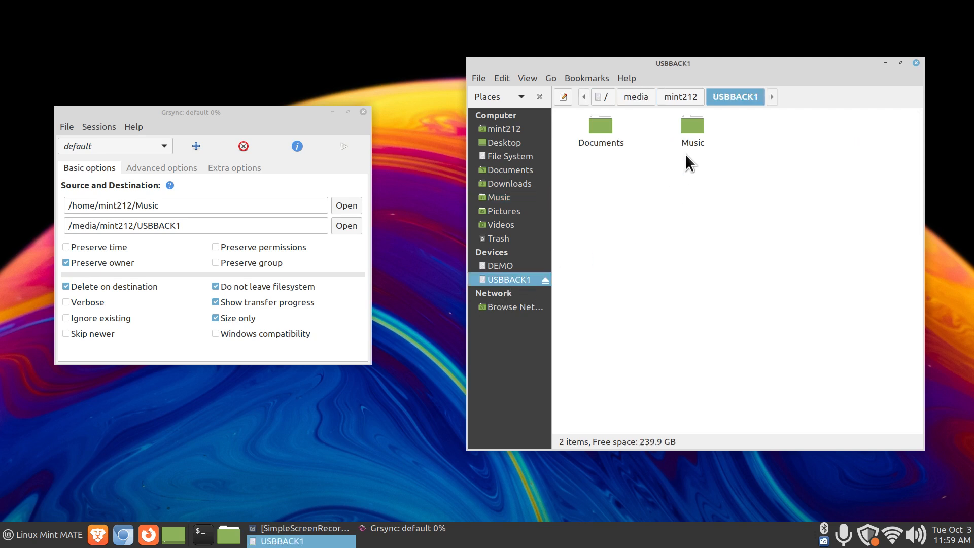
{"action": "double_click", "coordinate": [692, 126]}
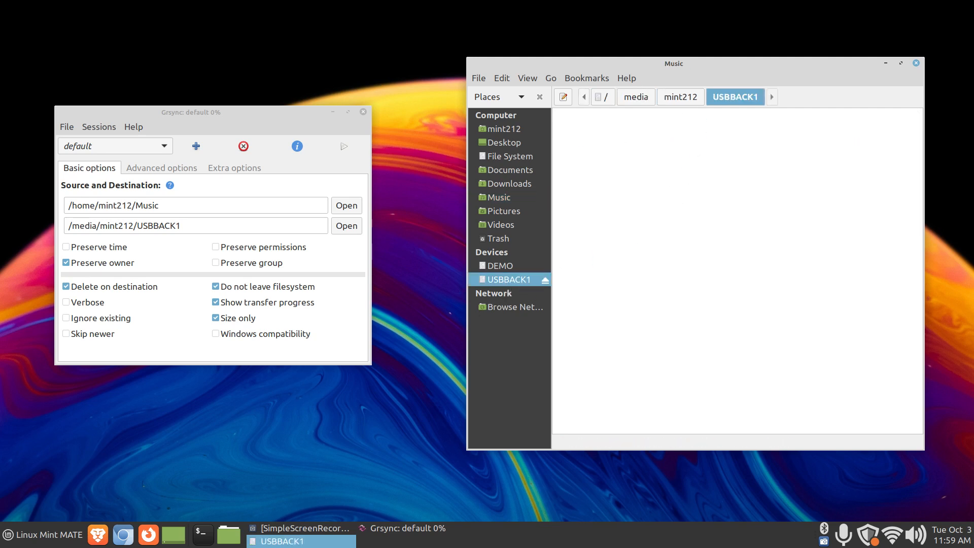
{"action": "left_click", "coordinate": [338, 145]}
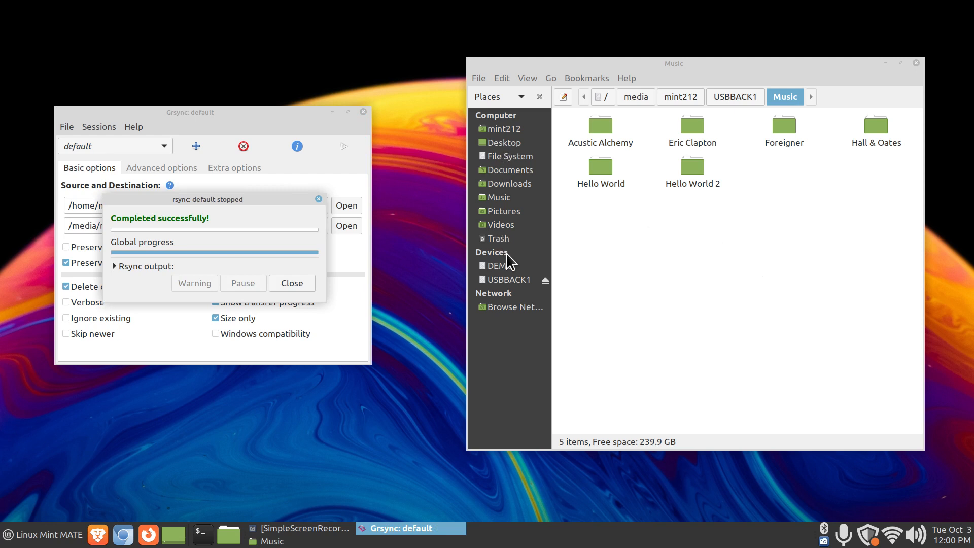
{"action": "left_click", "coordinate": [300, 282]}
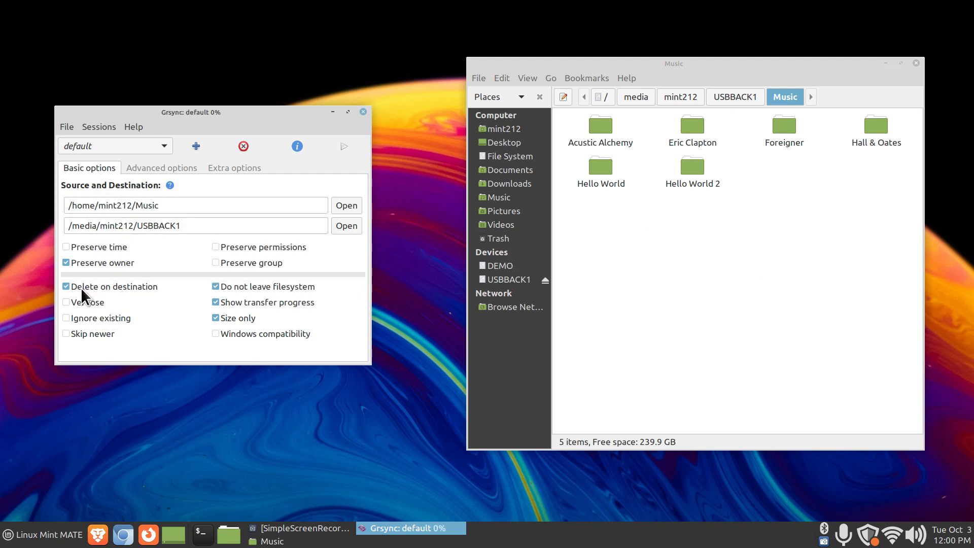
- Return to the top level of USBBACK1 and disable Delete on destination for the default session
{"action": "mouse_move", "coordinate": [80, 288]}
{"action": "left_click", "coordinate": [490, 284]}
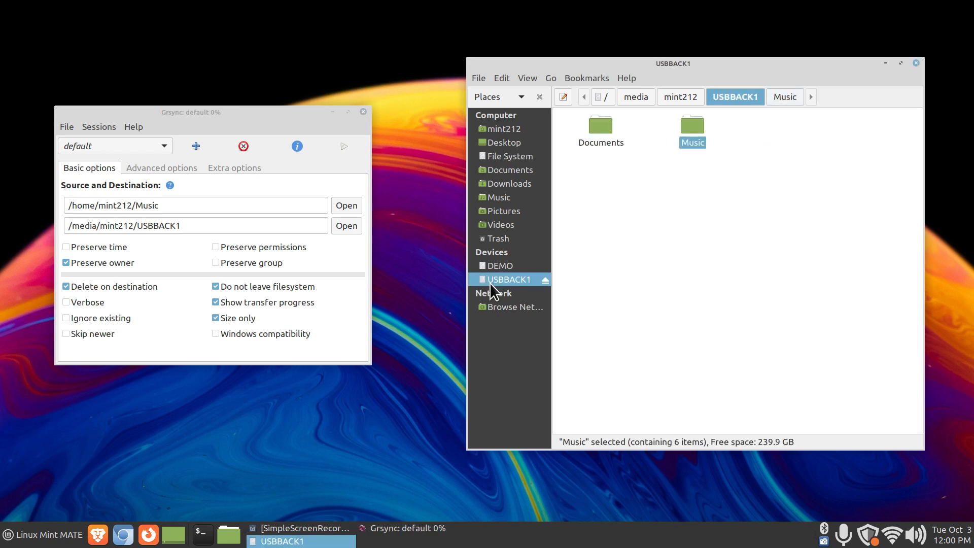
{"action": "left_click", "coordinate": [101, 288]}
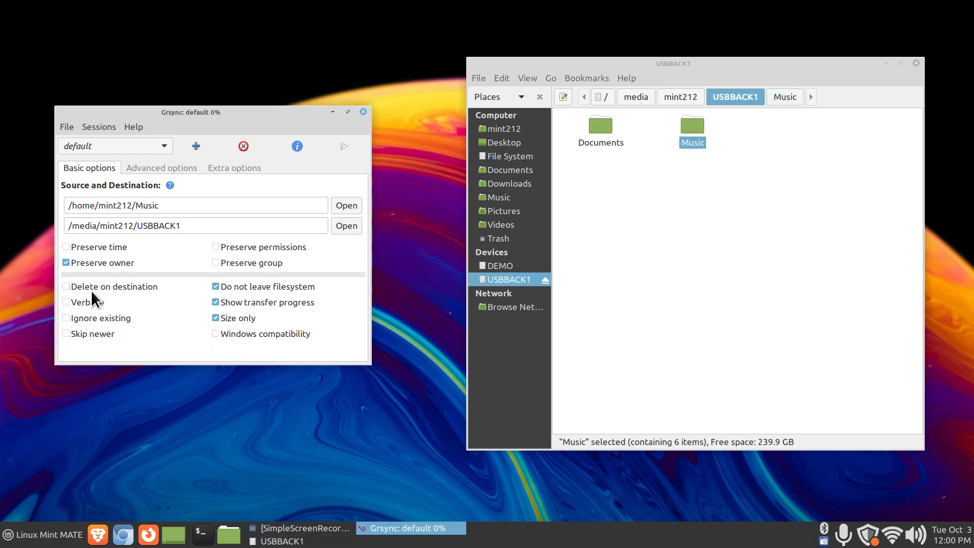
- Look over the advanced options of the default session and the About details of Grsync
{"action": "left_click", "coordinate": [66, 285]}
{"action": "left_click", "coordinate": [148, 165]}
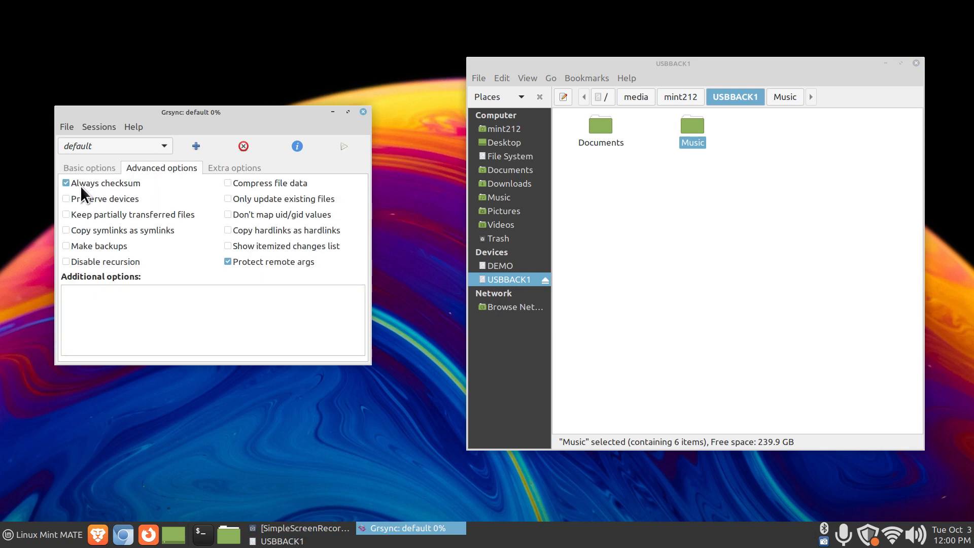
{"action": "left_click", "coordinate": [135, 126]}
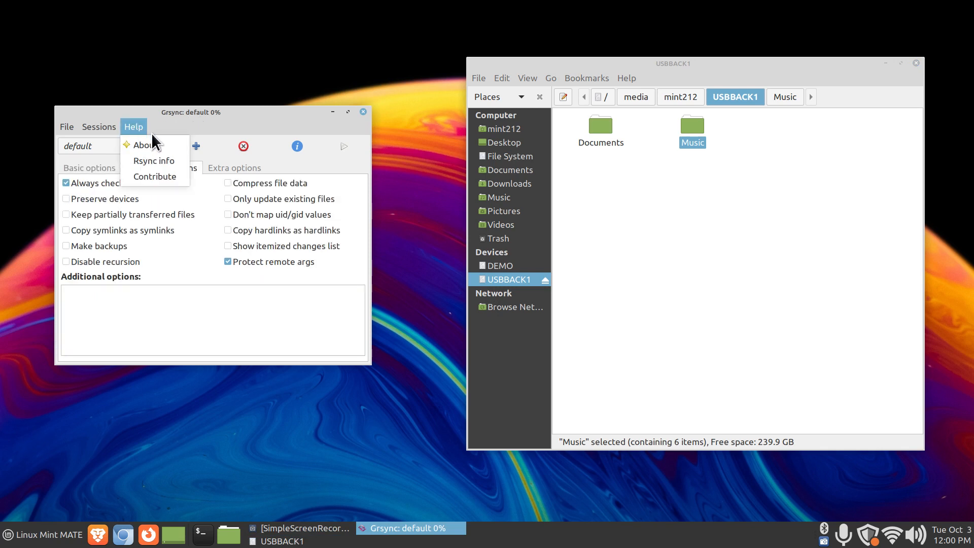
{"action": "left_click", "coordinate": [152, 145]}
{"action": "left_click_drag", "start_coordinate": [244, 245], "coordinate": [183, 239]}
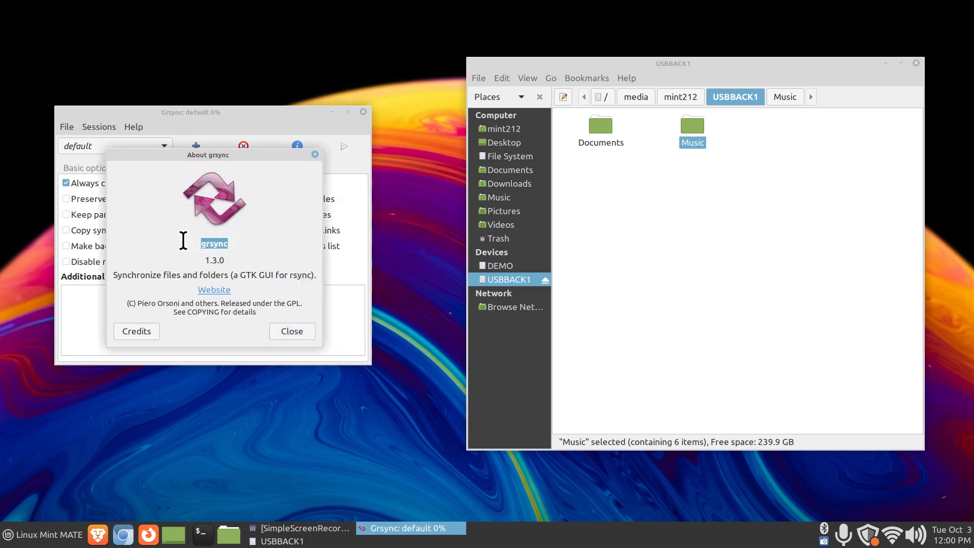
{"action": "left_click", "coordinate": [290, 330]}
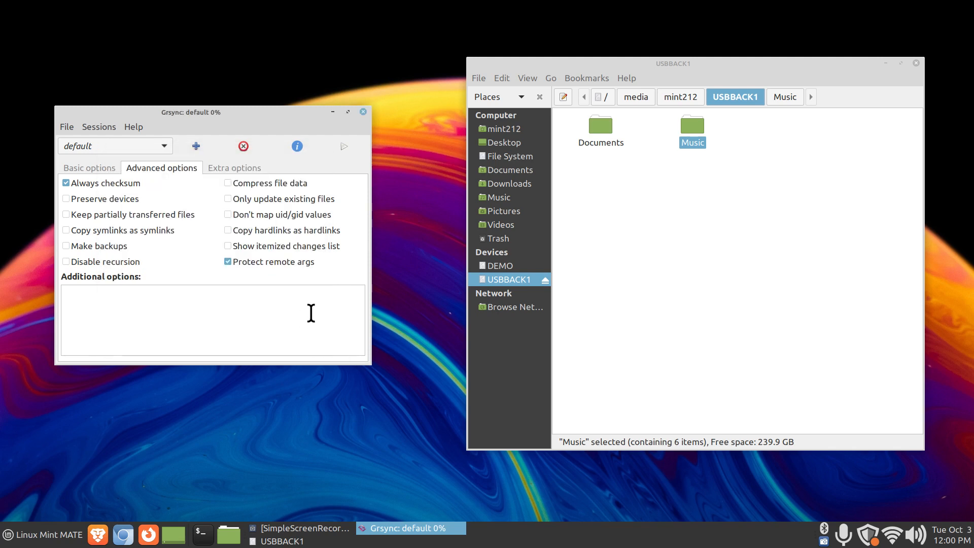
- Close Grsync and delete the Documents and Music folders from USBBACK1
{"action": "left_click", "coordinate": [363, 112]}
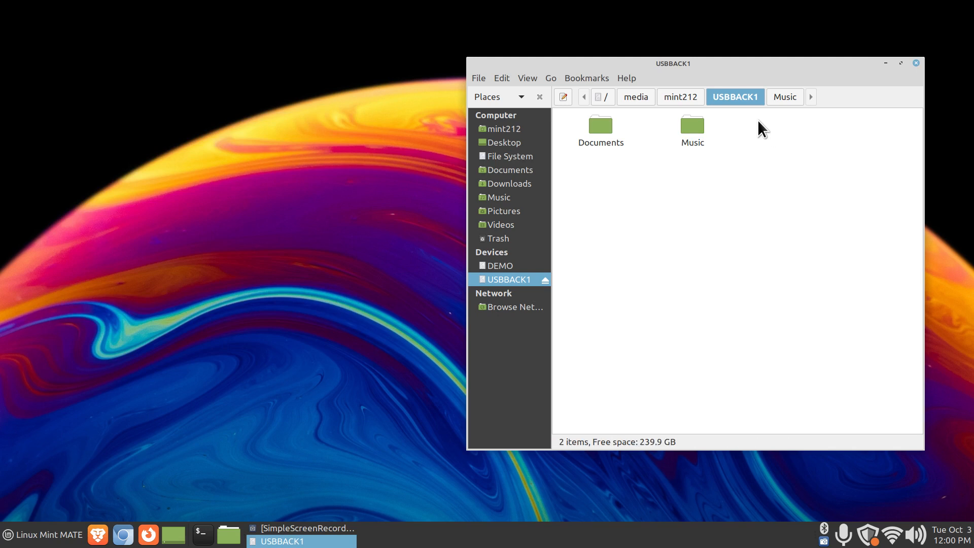
{"action": "left_click_drag", "start_coordinate": [757, 120], "coordinate": [567, 170]}
{"action": "key", "text": "Delete"}
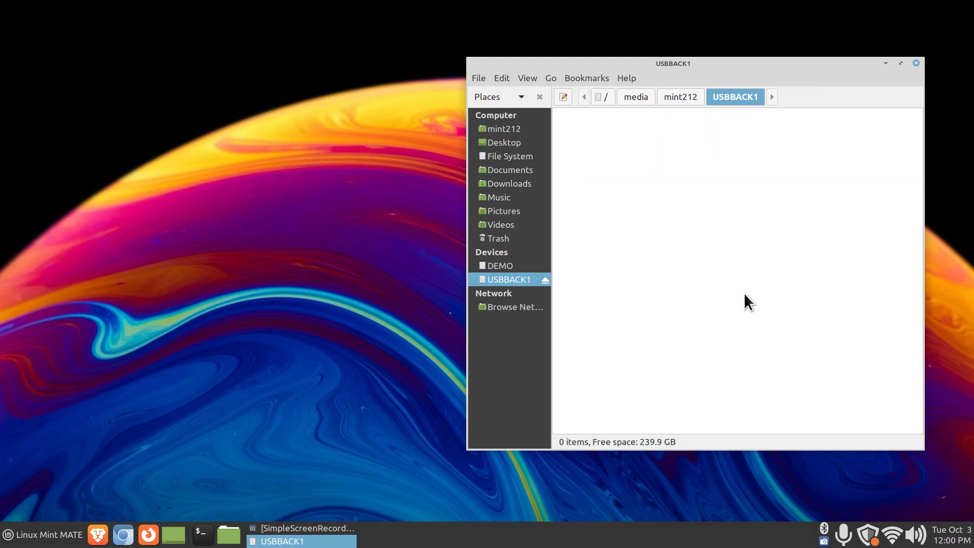
- Open a second file manager window beside the USBBACK1 window and show the scripts folder inside the home Documents folder in it
{"action": "key", "text": "ctrl+n"}
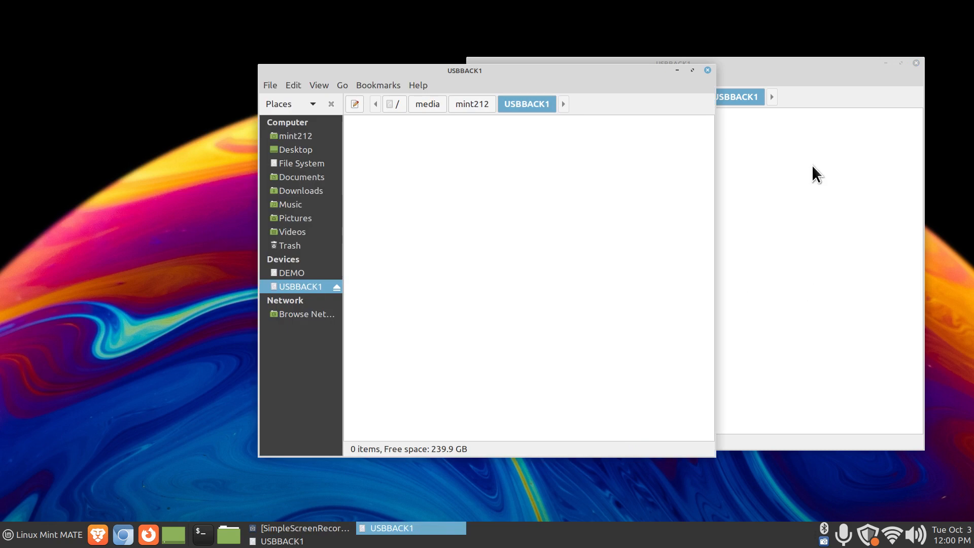
{"action": "left_click_drag", "start_coordinate": [628, 75], "coordinate": [361, 65]}
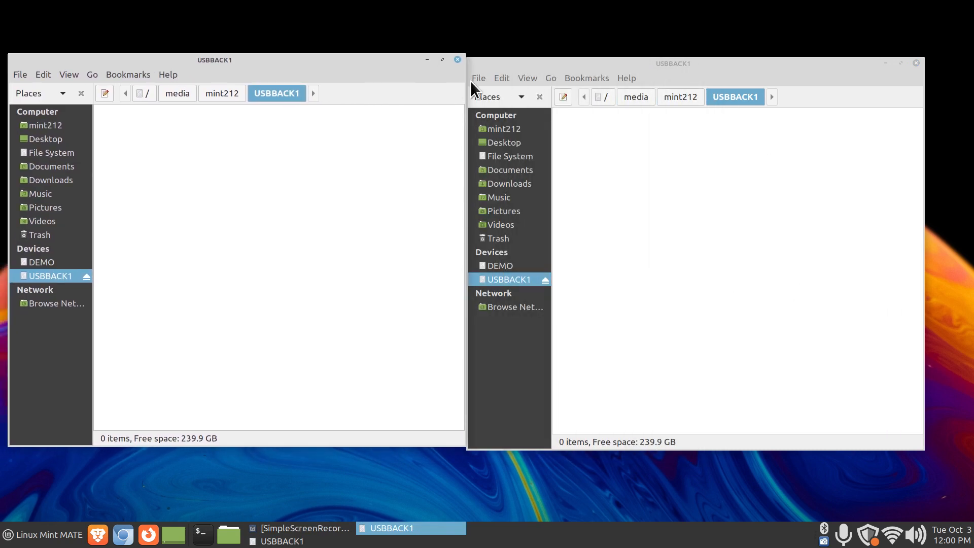
{"action": "left_click_drag", "start_coordinate": [461, 80], "coordinate": [413, 76]}
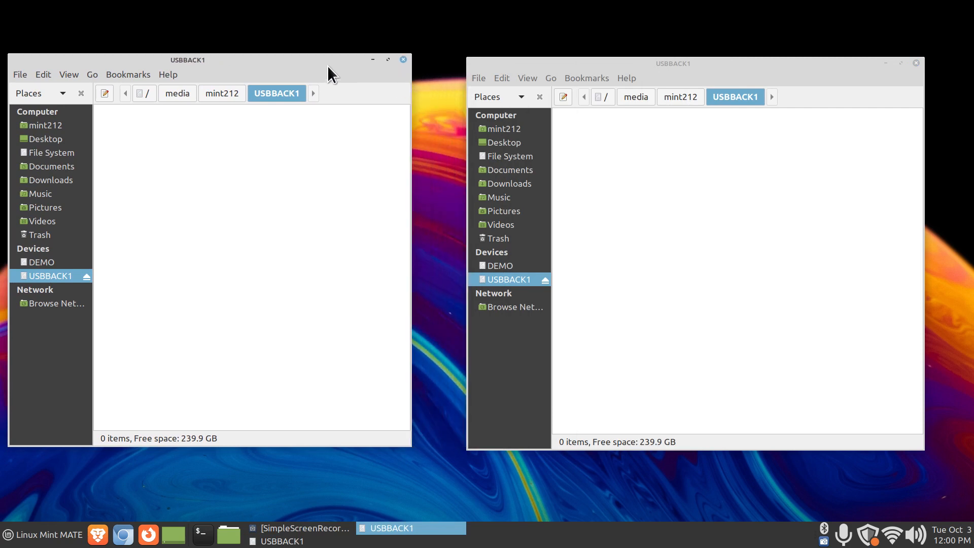
{"action": "left_click_drag", "start_coordinate": [330, 71], "coordinate": [355, 72]}
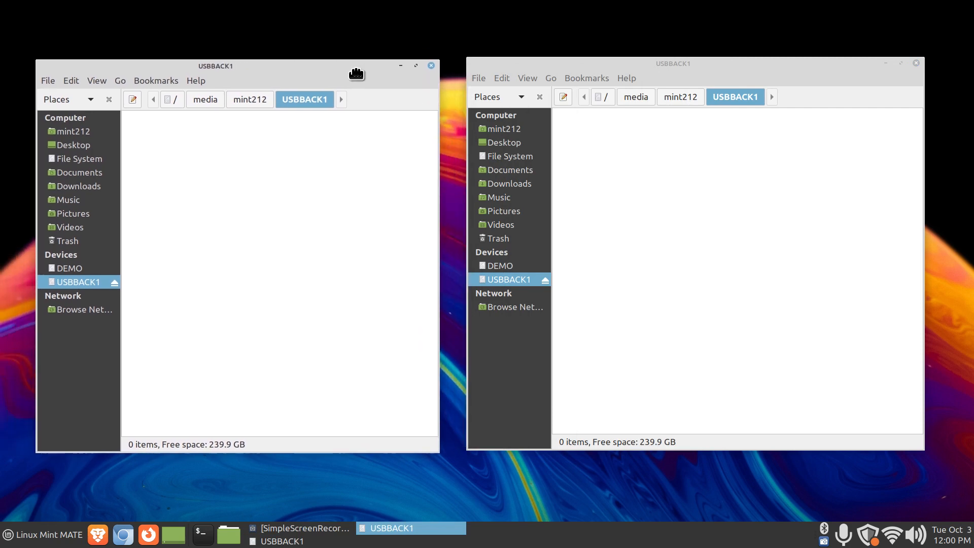
{"action": "left_click", "coordinate": [74, 172]}
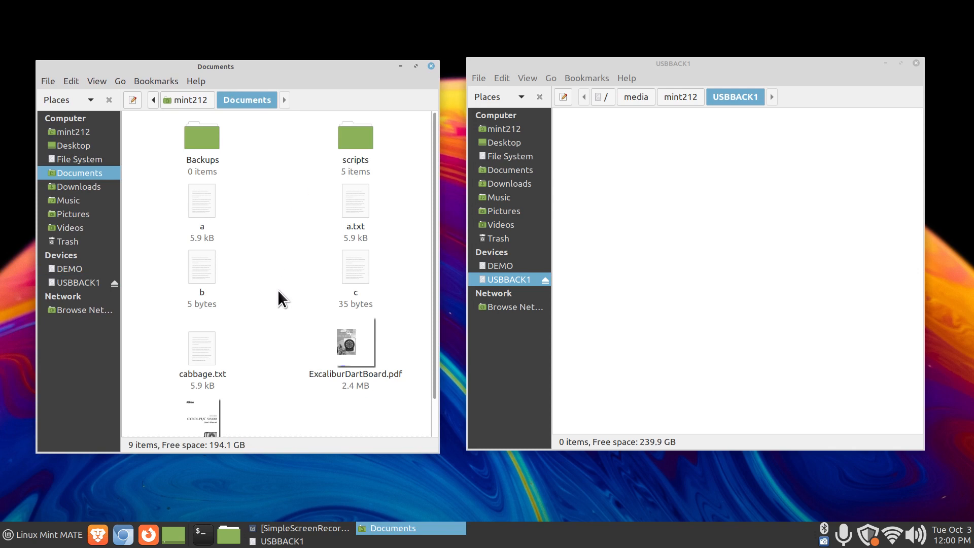
{"action": "double_click", "coordinate": [360, 136]}
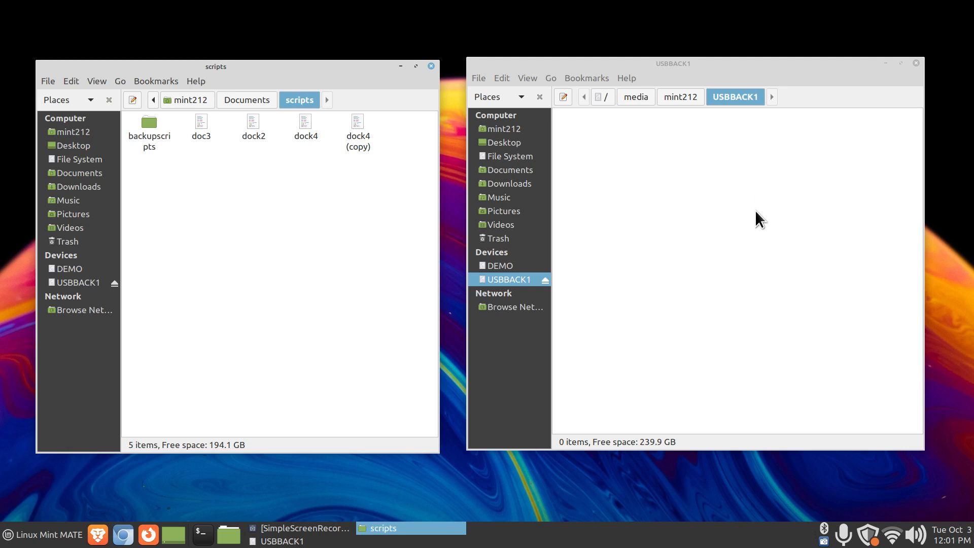
- Display the dock4 script with enlarged text, examine the source folders, USBBACK1 destinations and --delete option of its rsync lines, and close it
{"action": "double_click", "coordinate": [303, 122]}
{"action": "left_click", "coordinate": [179, 294]}
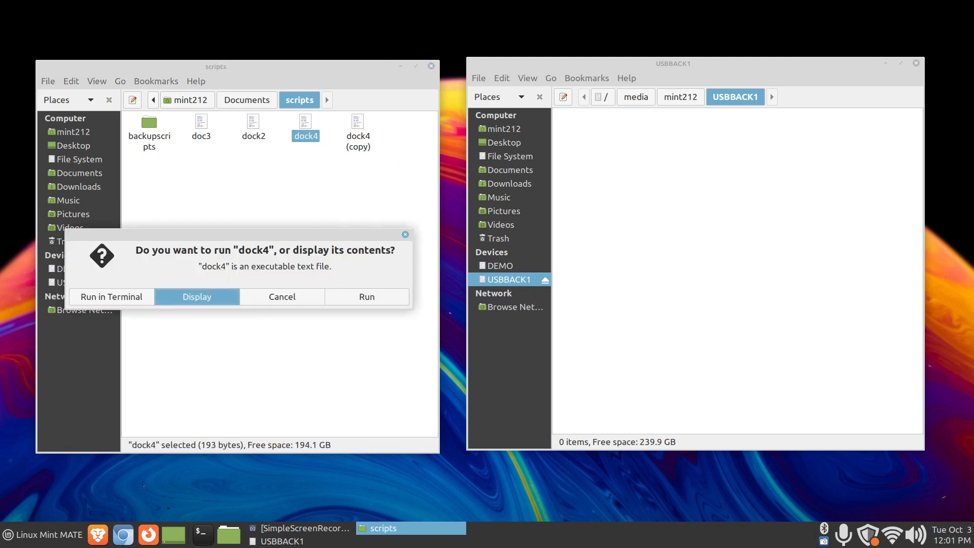
{"action": "key", "text": "ctrl+plus"}
{"action": "key", "text": "ctrl+plus"}
{"action": "key", "text": "ctrl+plus"}
{"action": "key", "text": "ctrl+plus"}
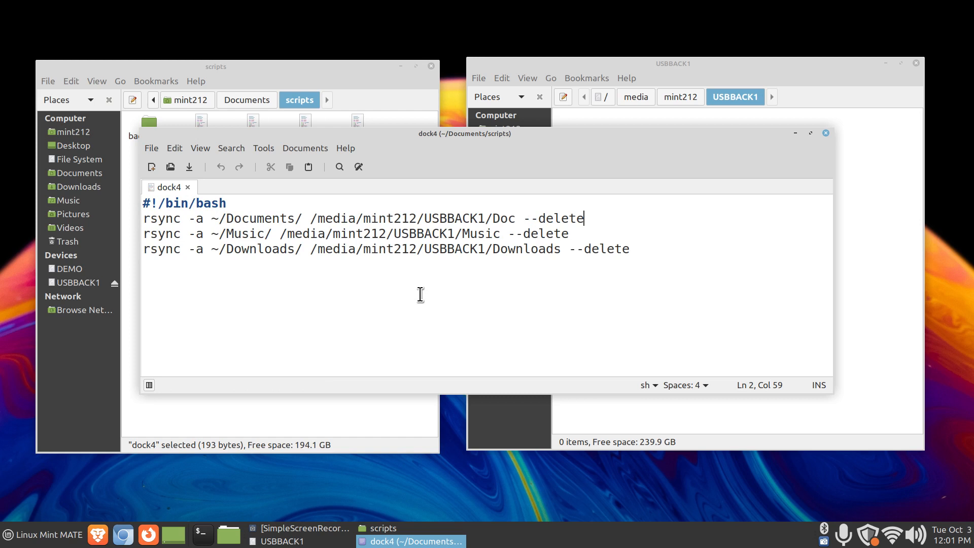
{"action": "left_click_drag", "start_coordinate": [144, 219], "coordinate": [280, 218]}
{"action": "left_click_drag", "start_coordinate": [211, 233], "coordinate": [297, 250]}
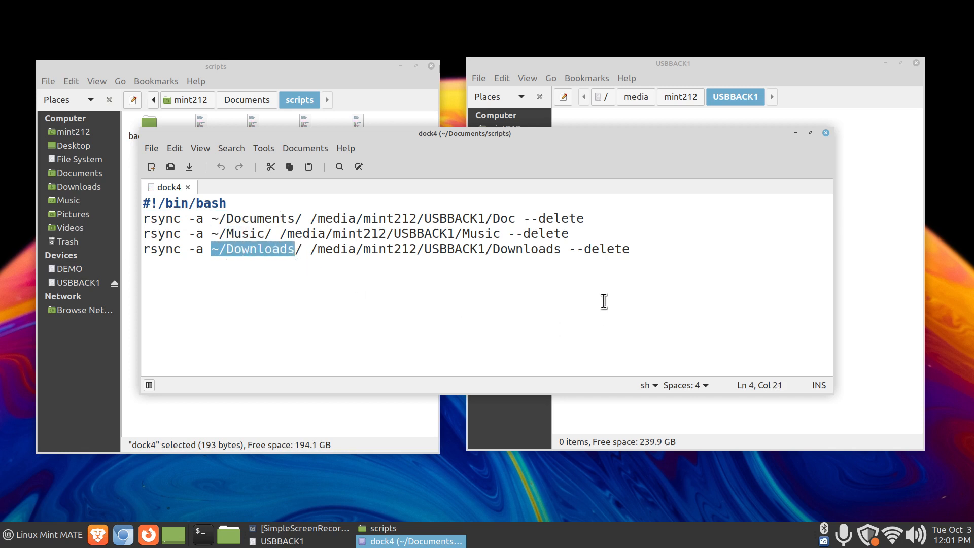
{"action": "left_click_drag", "start_coordinate": [417, 218], "coordinate": [516, 218]}
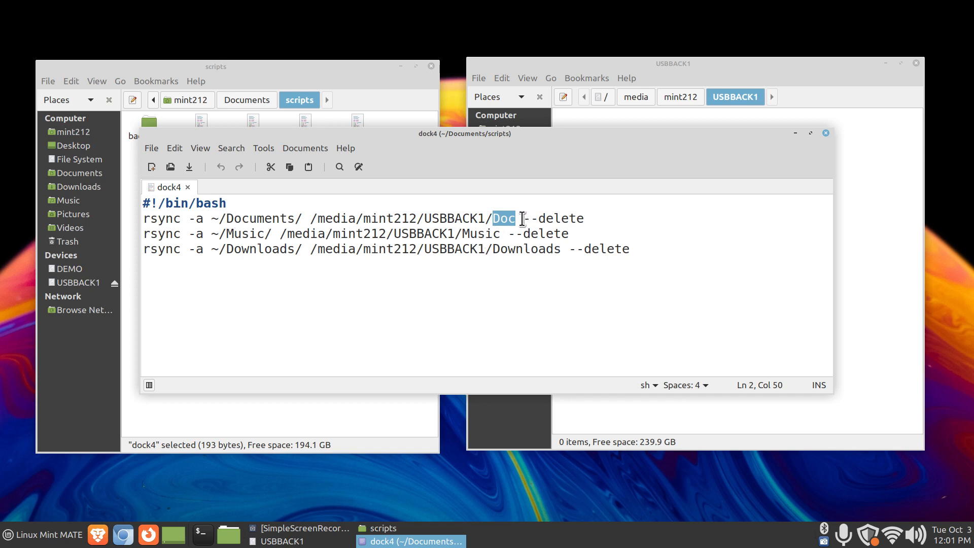
{"action": "left_click_drag", "start_coordinate": [522, 219], "coordinate": [589, 217]}
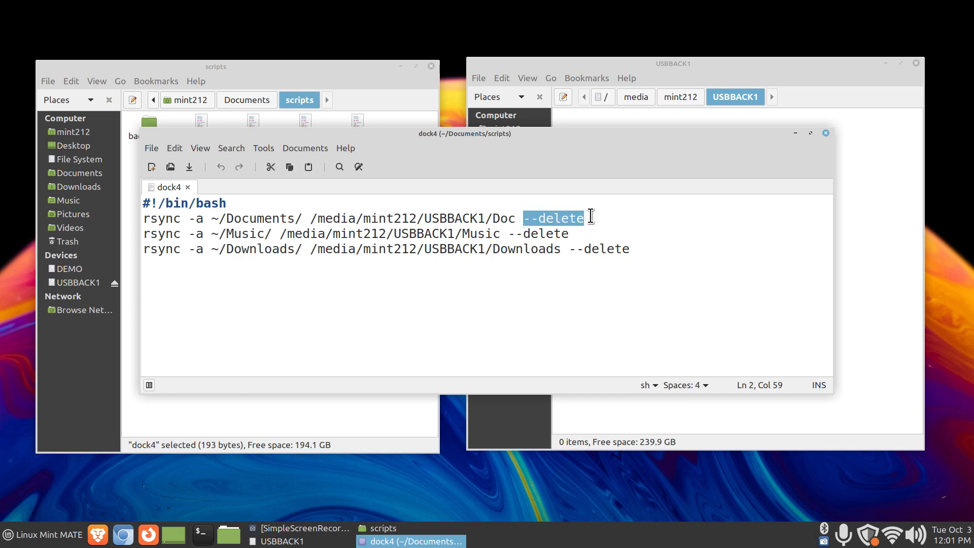
{"action": "left_click", "coordinate": [826, 133]}
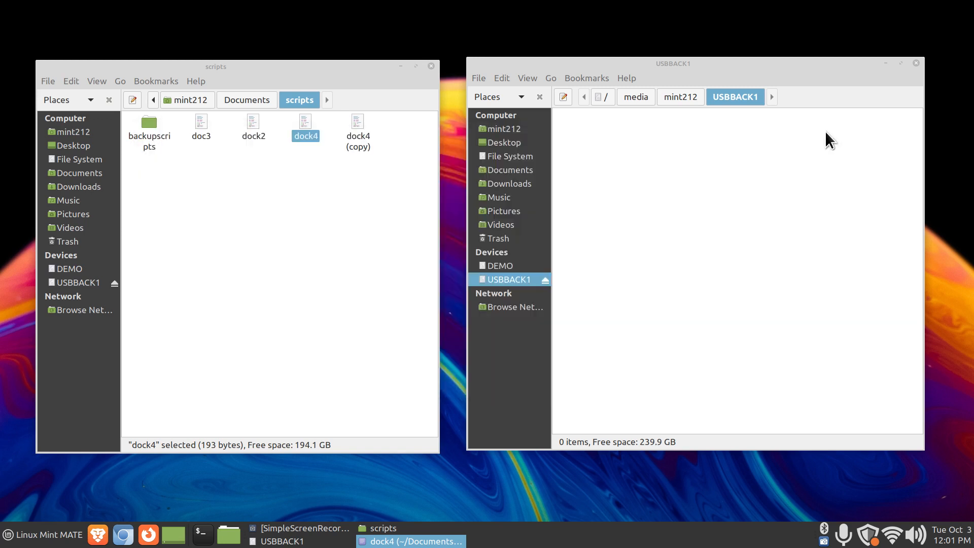
- Run the dock4 script to back up to USBBACK1 and open the resulting Music copy on the drive
{"action": "double_click", "coordinate": [305, 125]}
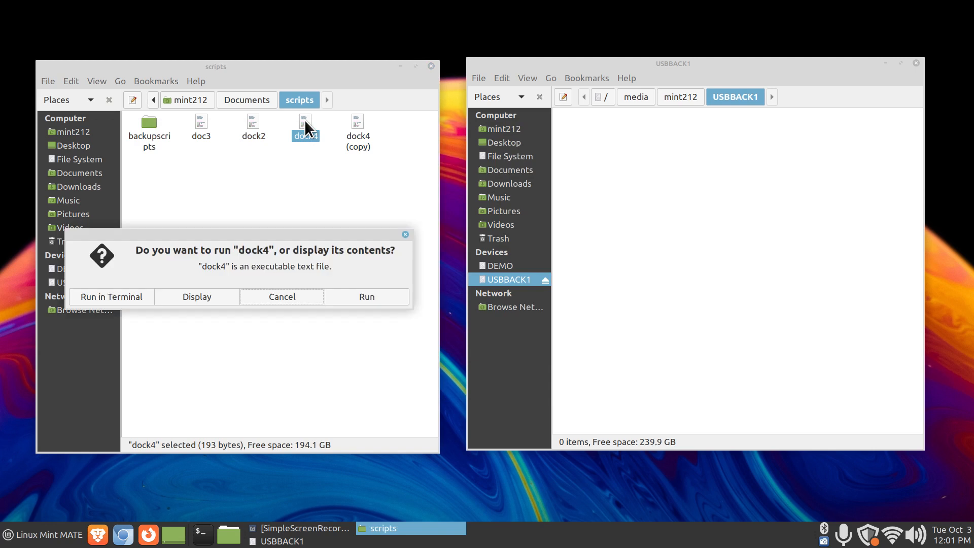
{"action": "left_click", "coordinate": [381, 295]}
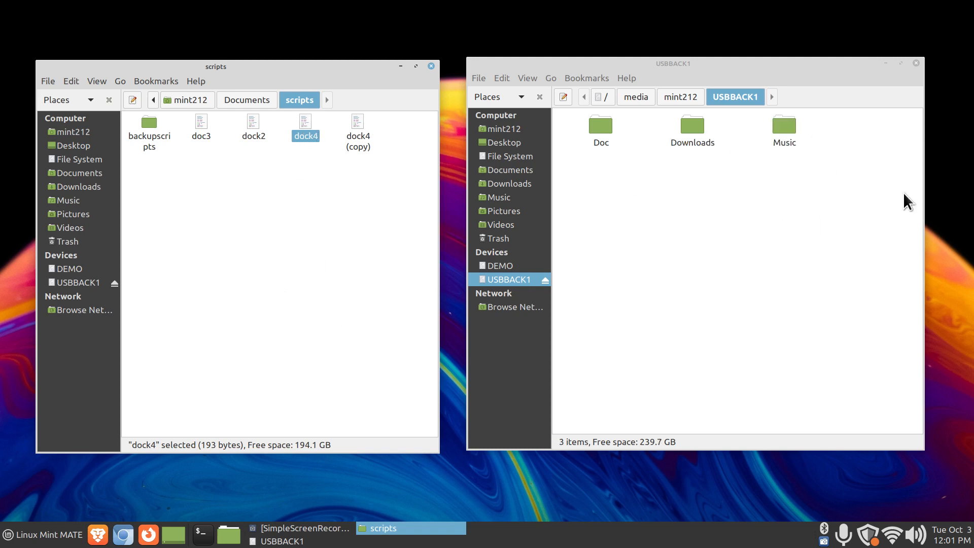
{"action": "double_click", "coordinate": [781, 124]}
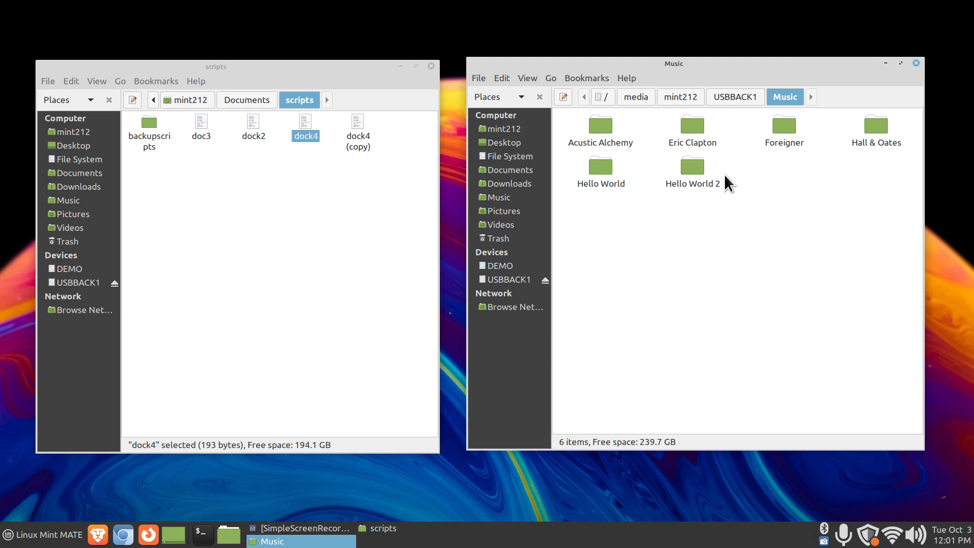
- Delete the Hello World folder from the home Music folder
{"action": "left_click", "coordinate": [500, 198]}
{"action": "left_click", "coordinate": [694, 173]}
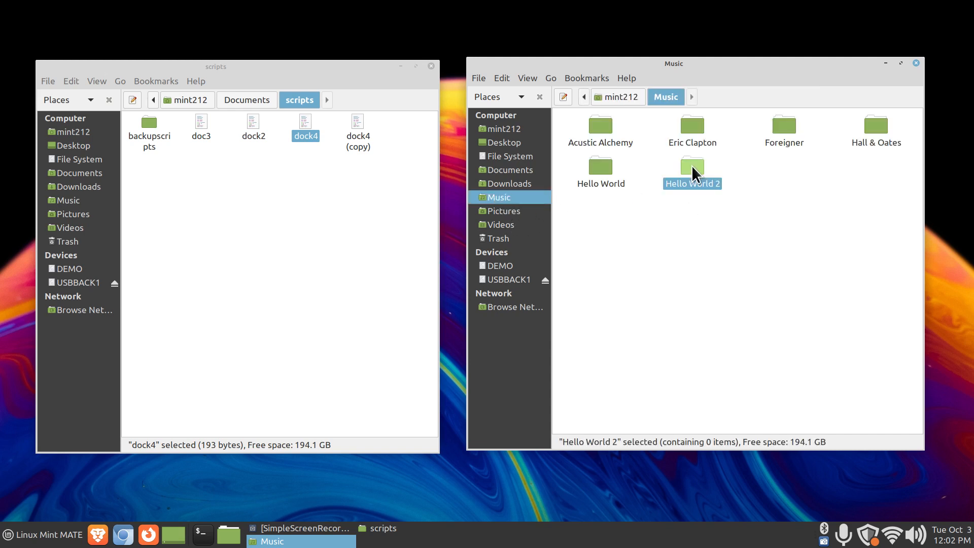
{"action": "left_click", "coordinate": [595, 167]}
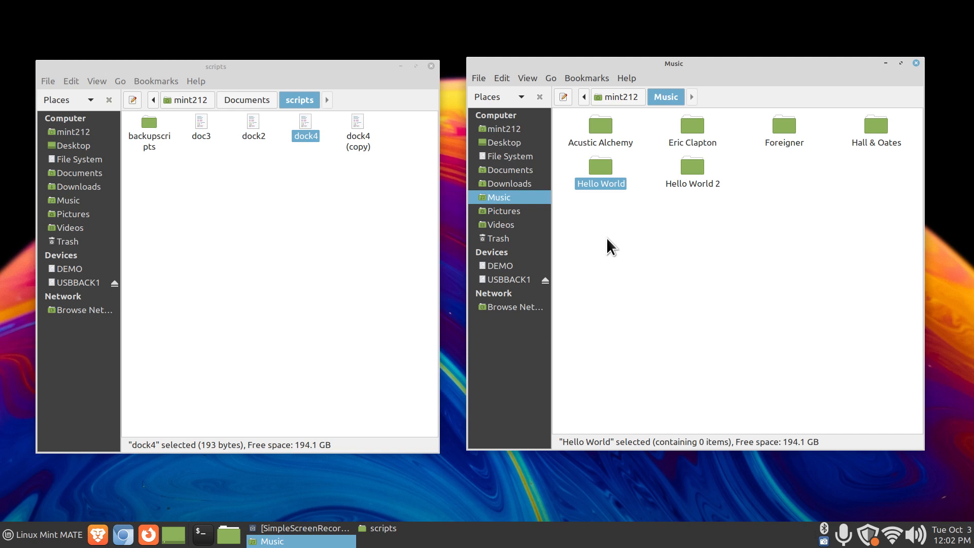
{"action": "key", "text": "Delete"}
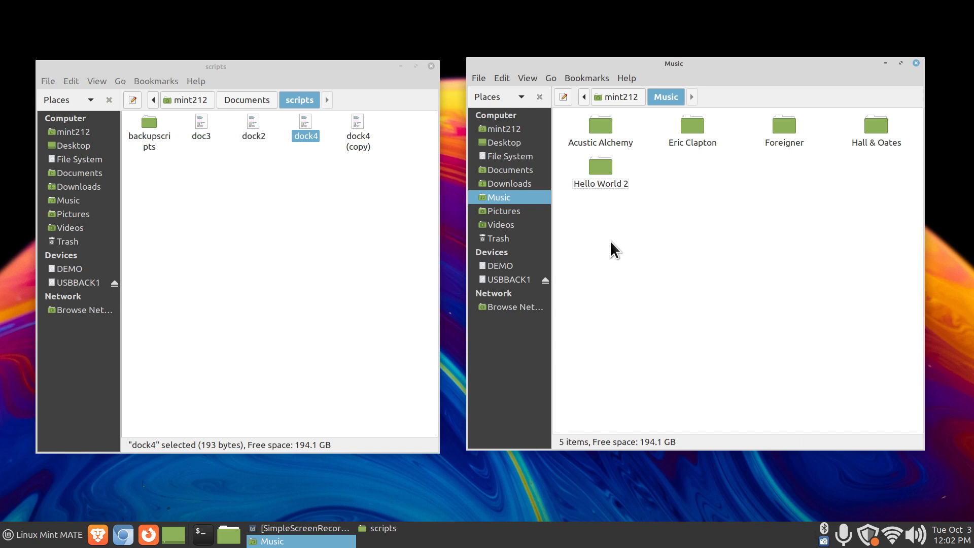
- Display the dock4 script again to check its Music line against the home Music folder, and close it
{"action": "double_click", "coordinate": [305, 123]}
{"action": "left_click", "coordinate": [187, 297]}
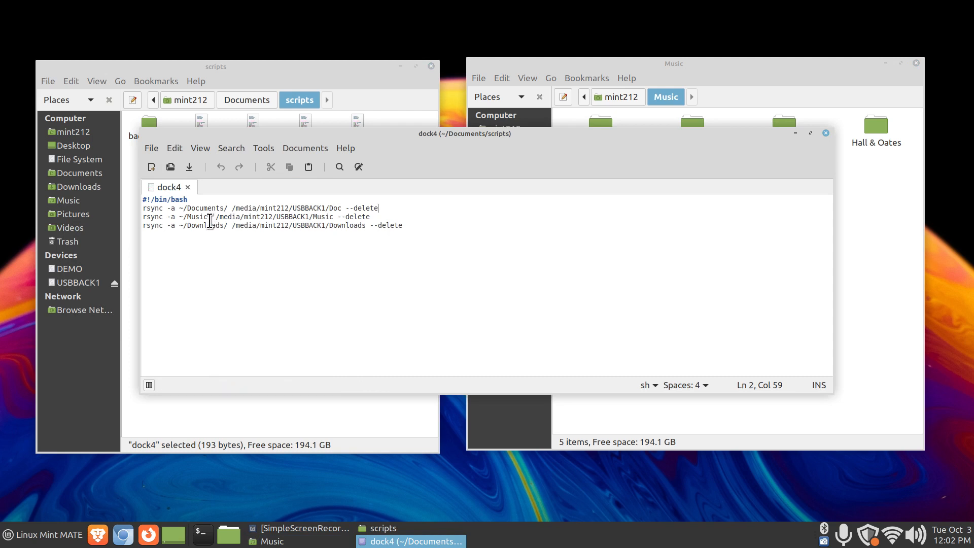
{"action": "left_click_drag", "start_coordinate": [382, 132], "coordinate": [380, 204]}
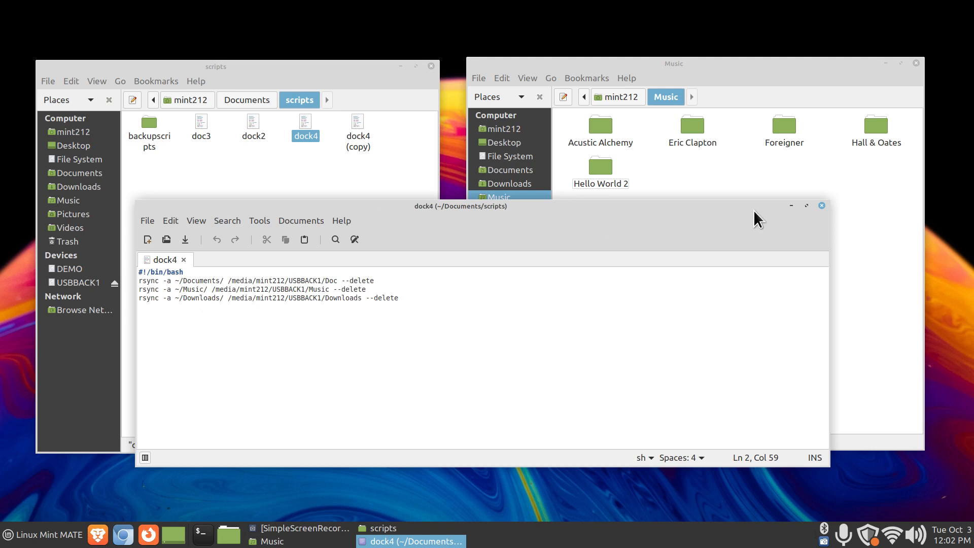
{"action": "left_click", "coordinate": [822, 206]}
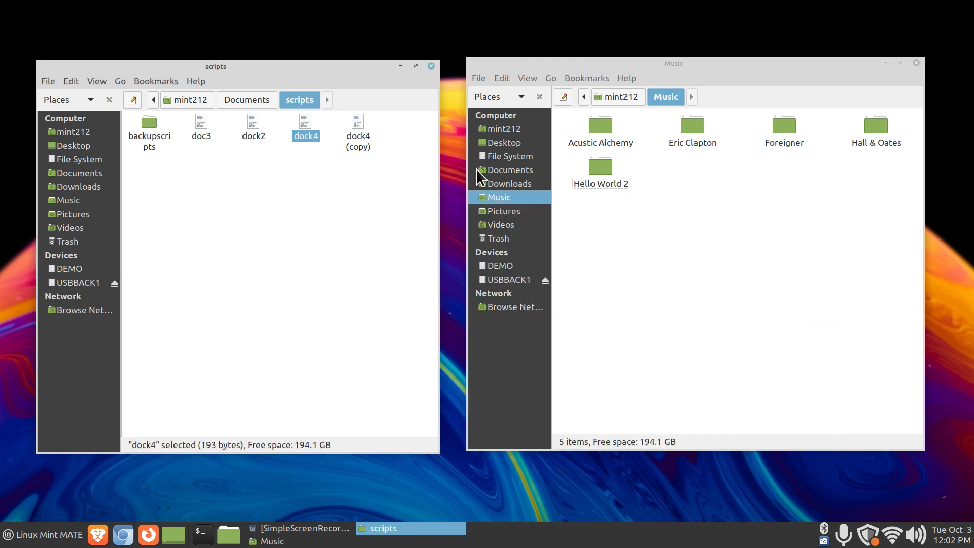
- Run the dock4 script again and compare the Music copy on USBBACK1 with the home Music folder
{"action": "double_click", "coordinate": [301, 123]}
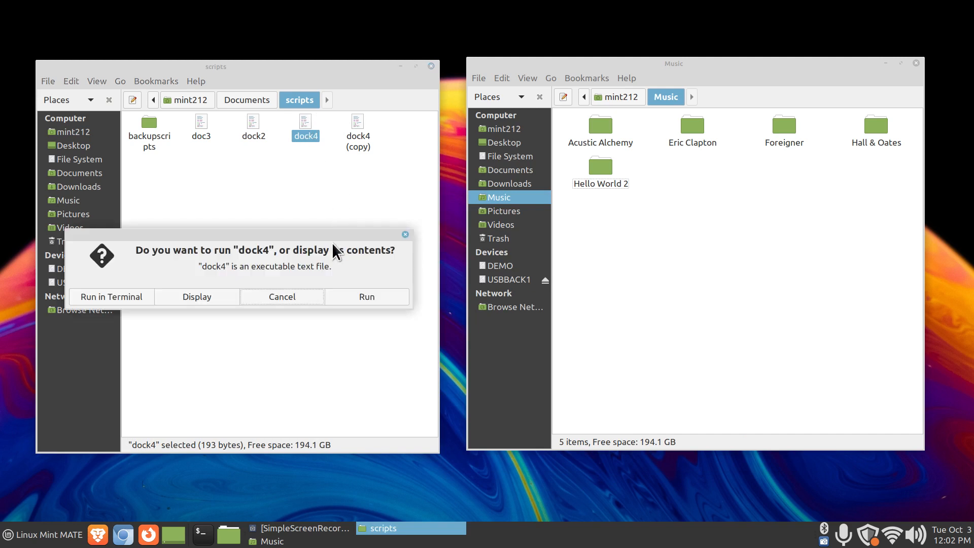
{"action": "left_click", "coordinate": [358, 294]}
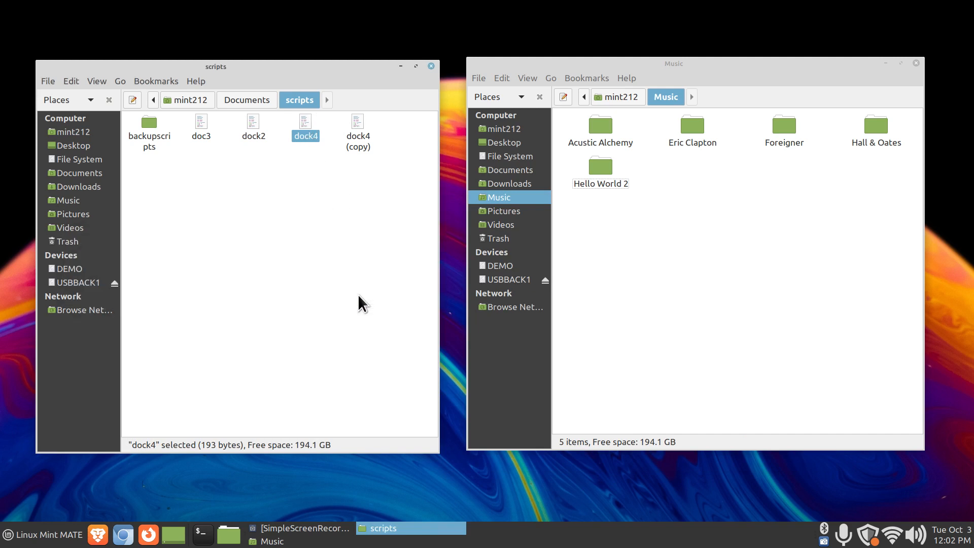
{"action": "left_click", "coordinate": [510, 280]}
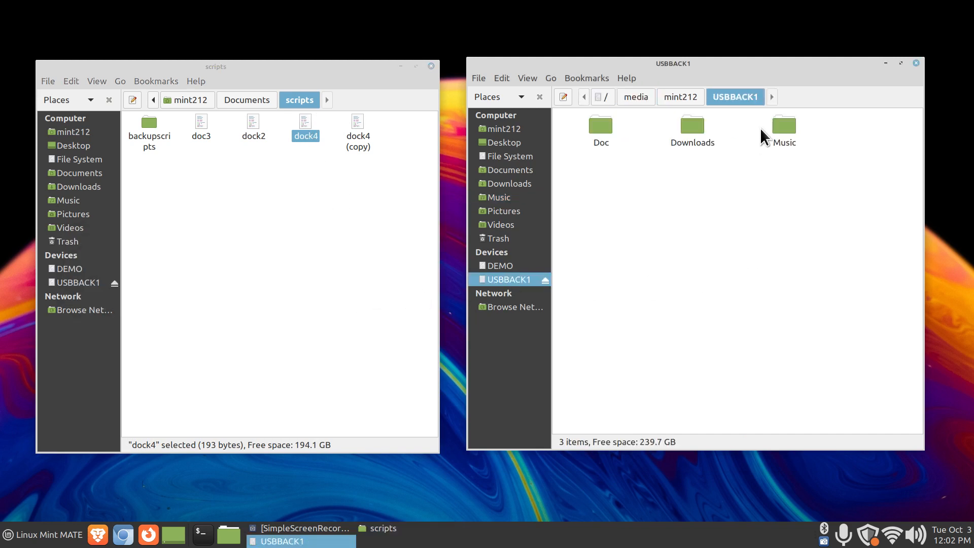
{"action": "double_click", "coordinate": [778, 127]}
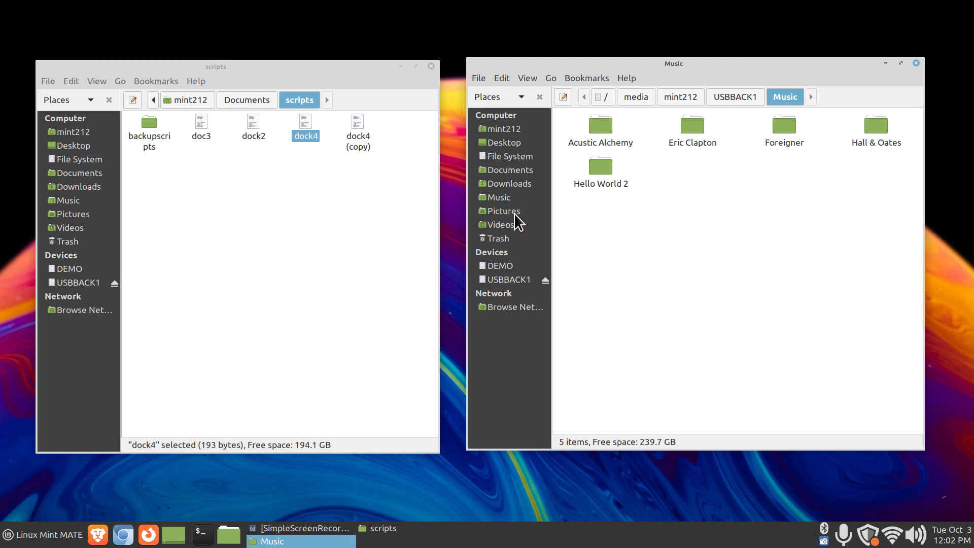
{"action": "left_click", "coordinate": [509, 199]}
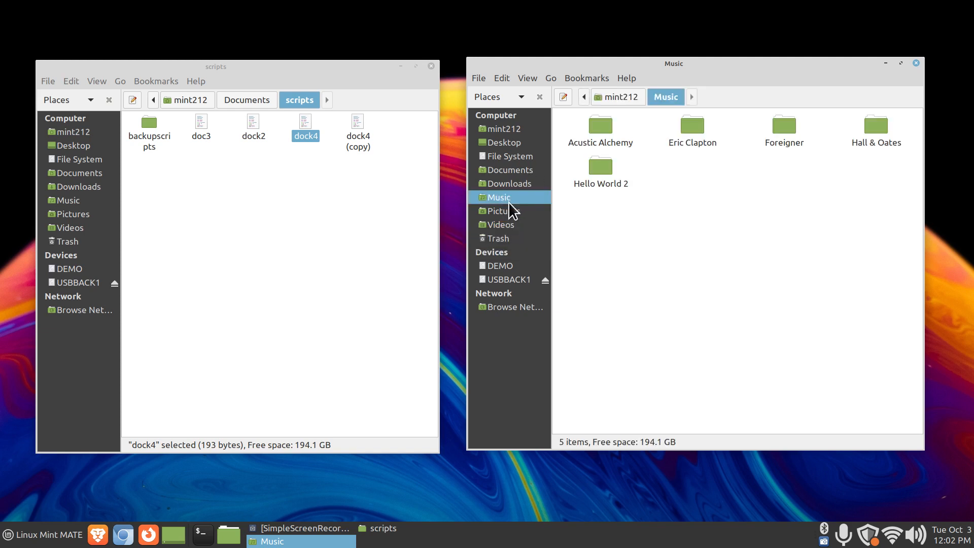
{"action": "left_click", "coordinate": [522, 284]}
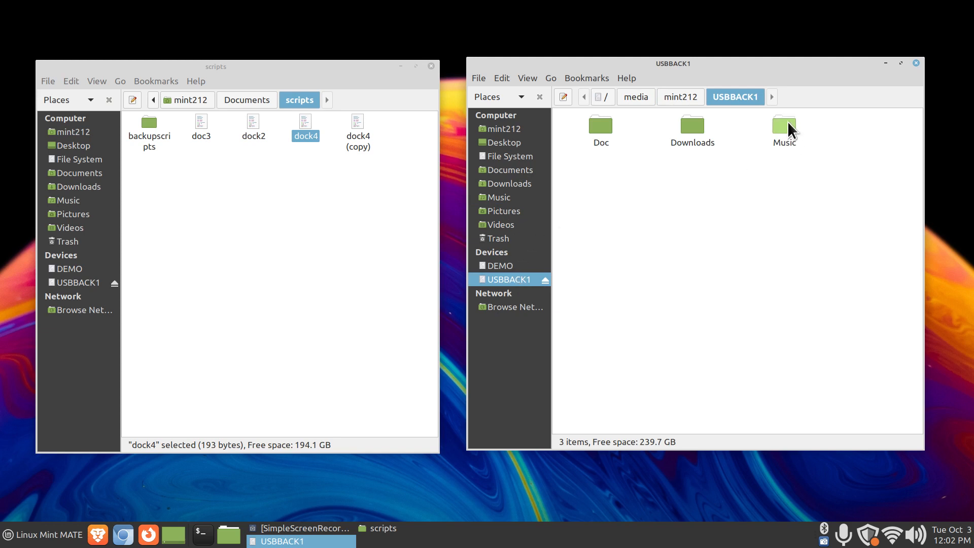
{"action": "double_click", "coordinate": [775, 129]}
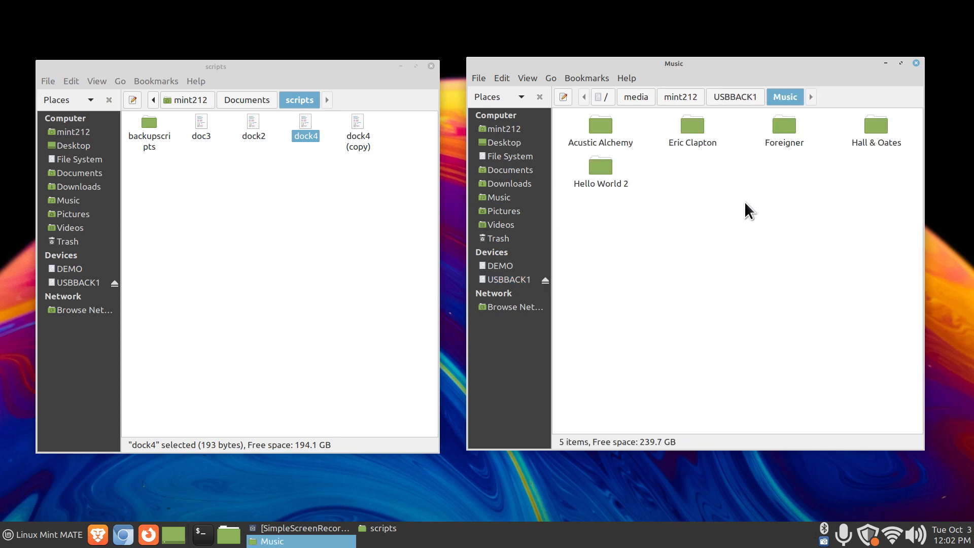
- Restore the Hello World folder from the Trash and check it in the home Music folder
{"action": "left_click", "coordinate": [500, 238]}
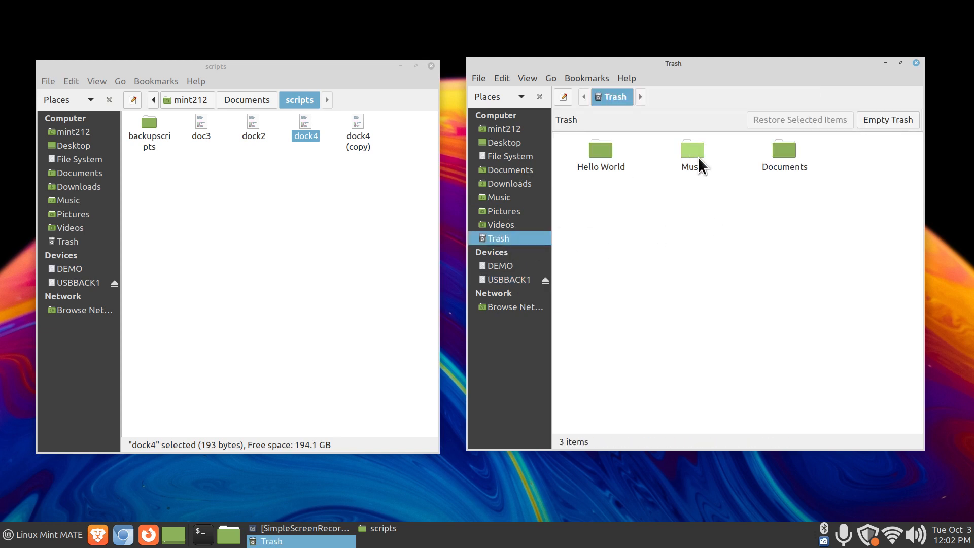
{"action": "right_click", "coordinate": [596, 150]}
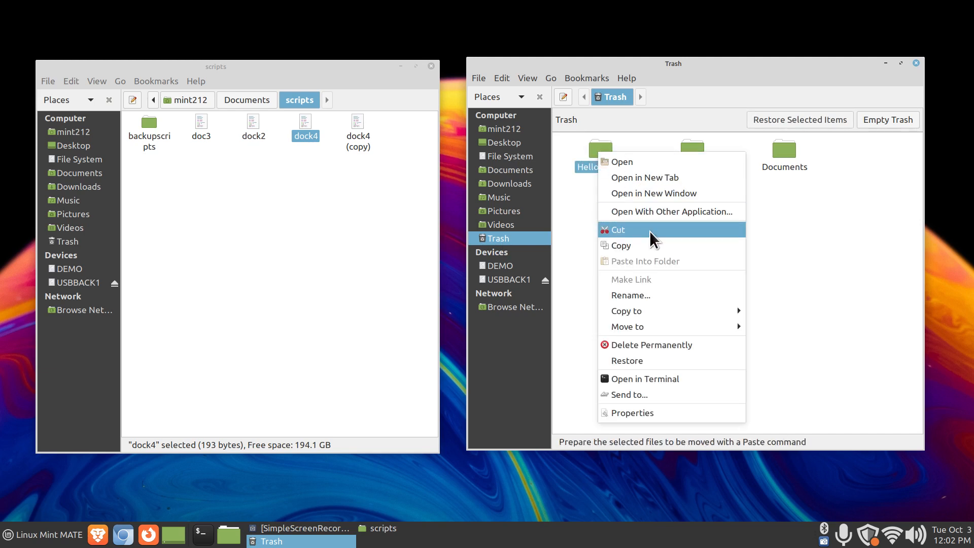
{"action": "left_click", "coordinate": [668, 357]}
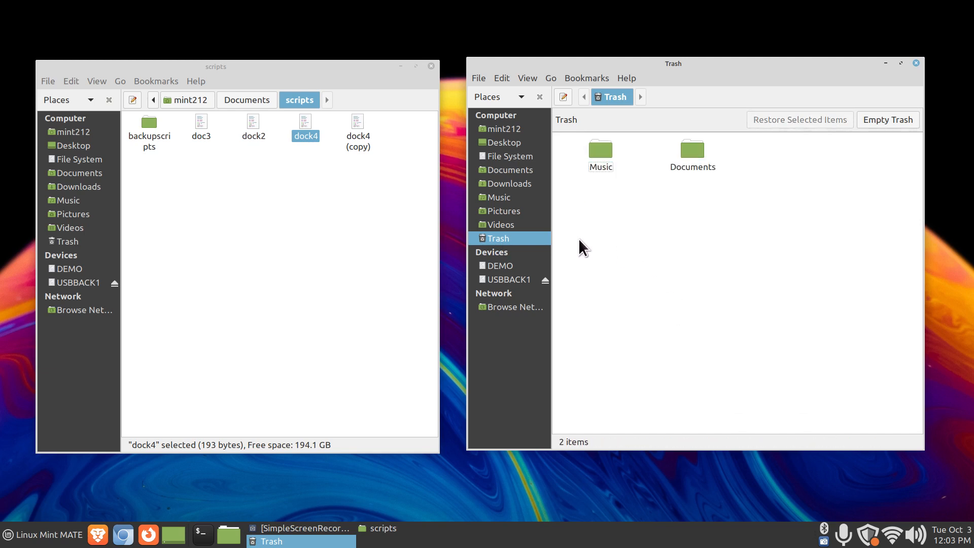
{"action": "left_click", "coordinate": [503, 211]}
{"action": "left_click", "coordinate": [524, 197]}
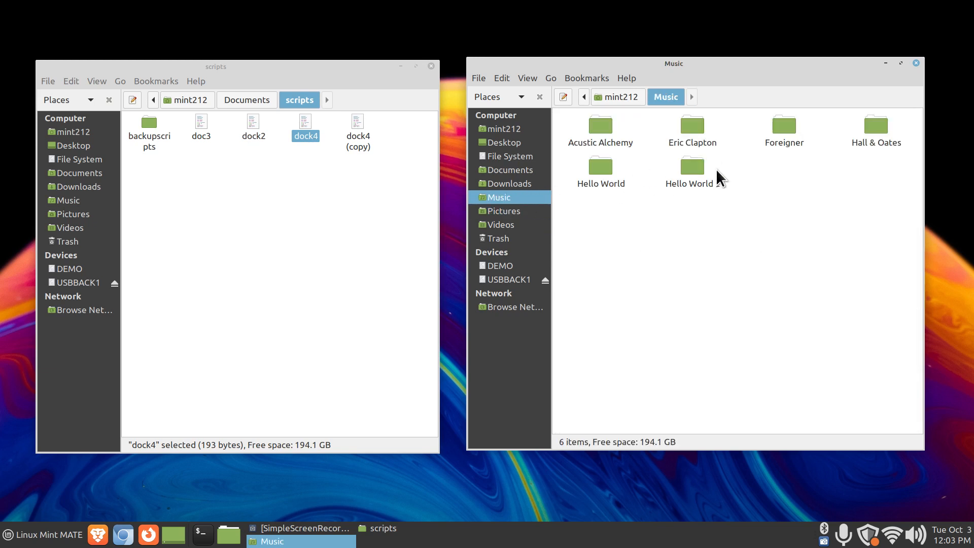
- Open the Music copy on USBBACK1 and run the dock4 script to back up the restored folder
{"action": "left_click", "coordinate": [511, 279]}
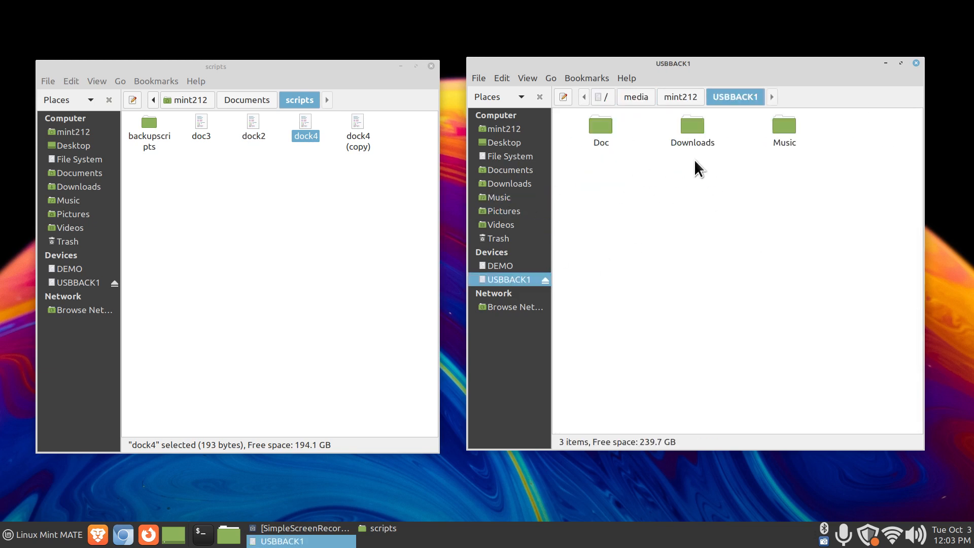
{"action": "double_click", "coordinate": [777, 127]}
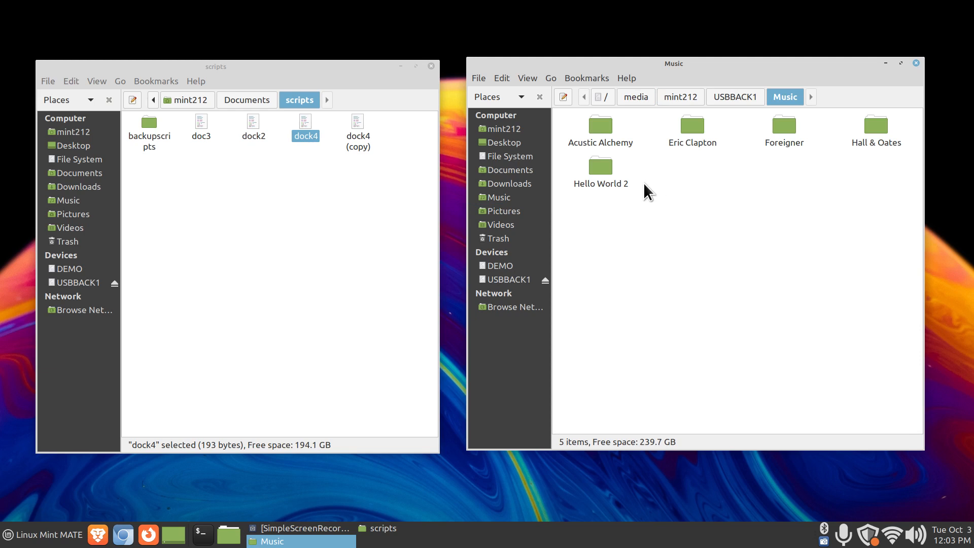
{"action": "double_click", "coordinate": [301, 118]}
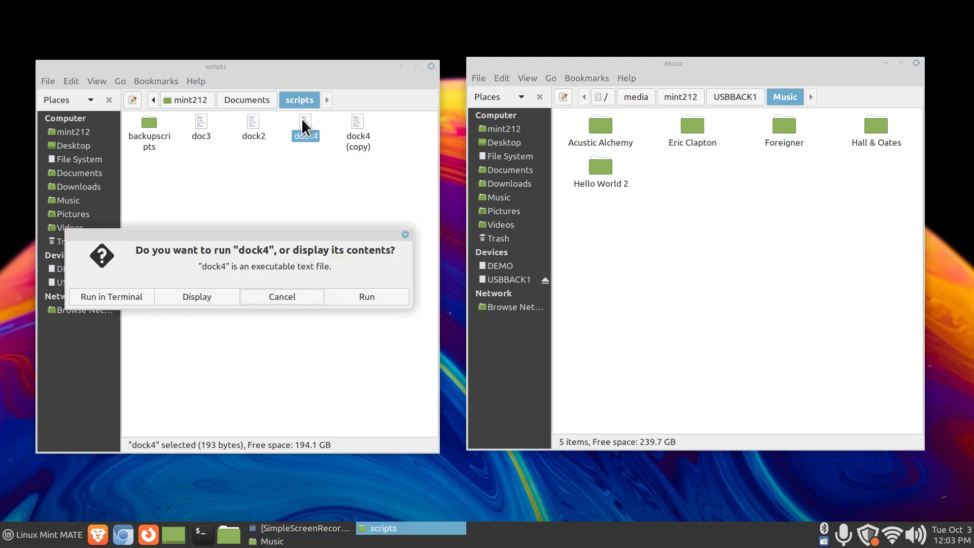
{"action": "left_click", "coordinate": [369, 294]}
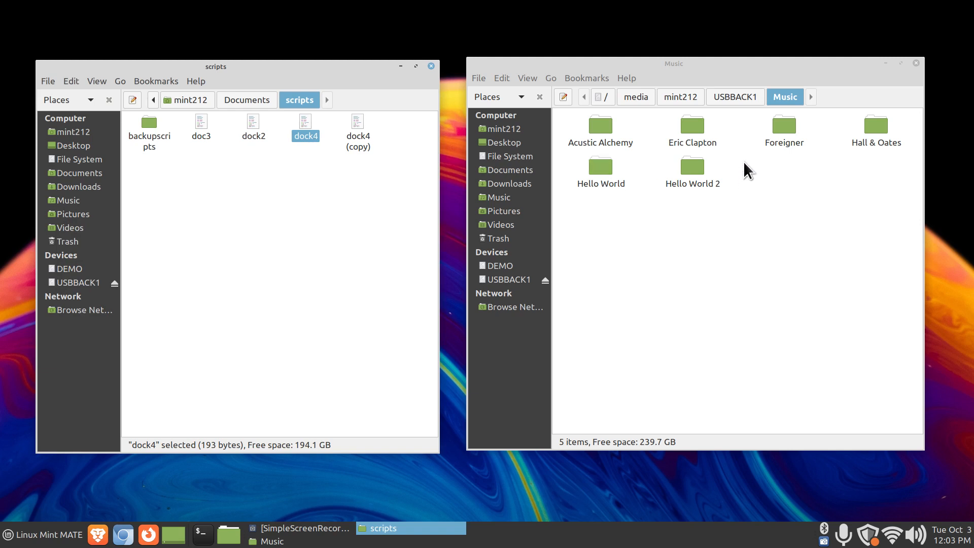
- Display the dock4 script, review its Doc destination and --delete options, and close it
{"action": "right_click", "coordinate": [304, 122]}
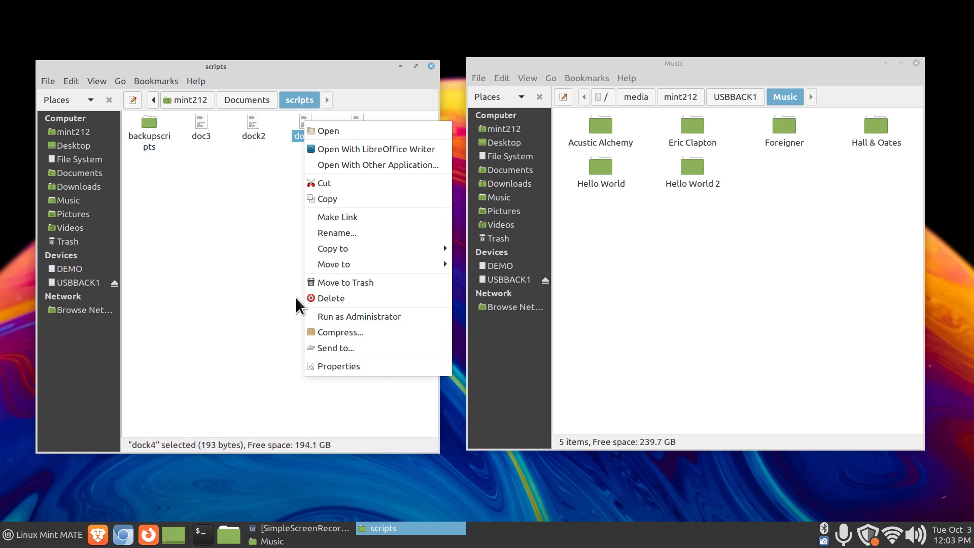
{"action": "left_click", "coordinate": [297, 300]}
{"action": "double_click", "coordinate": [305, 126]}
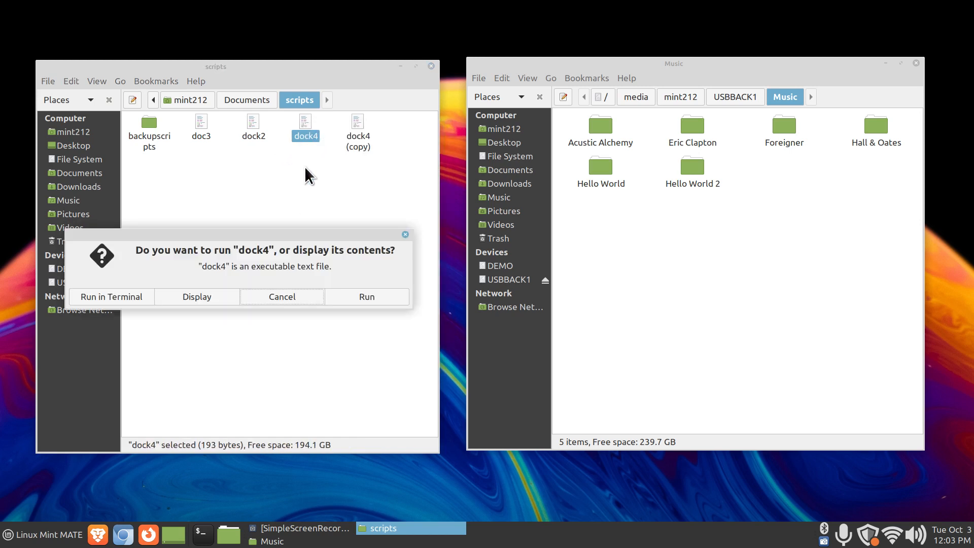
{"action": "left_click", "coordinate": [197, 299]}
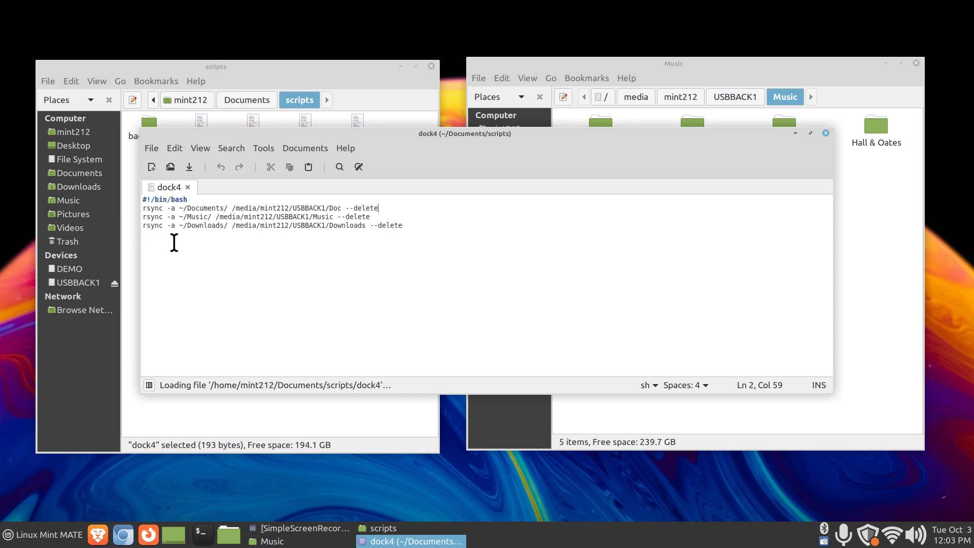
{"action": "left_click_drag", "start_coordinate": [341, 209], "coordinate": [333, 208]}
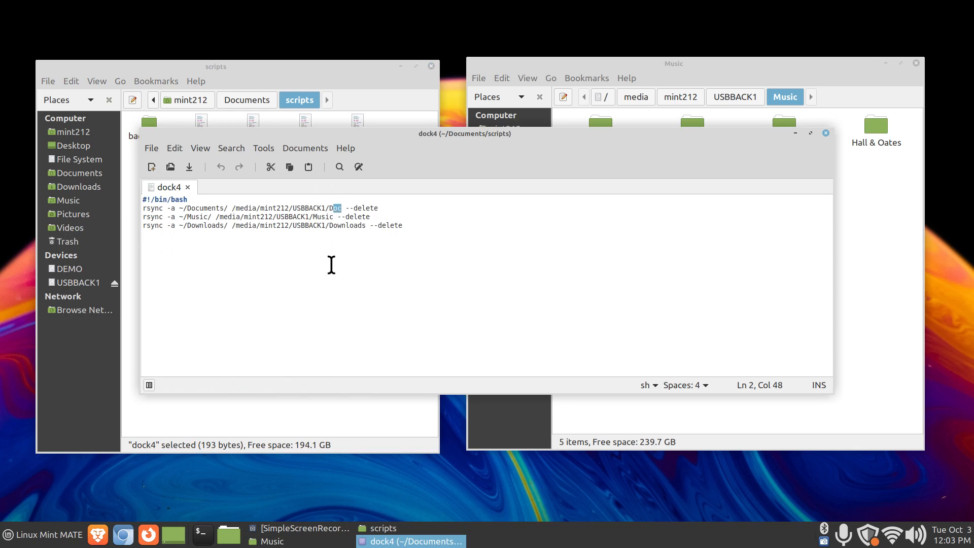
{"action": "left_click", "coordinate": [348, 208]}
{"action": "left_click_drag", "start_coordinate": [348, 208], "coordinate": [400, 215]}
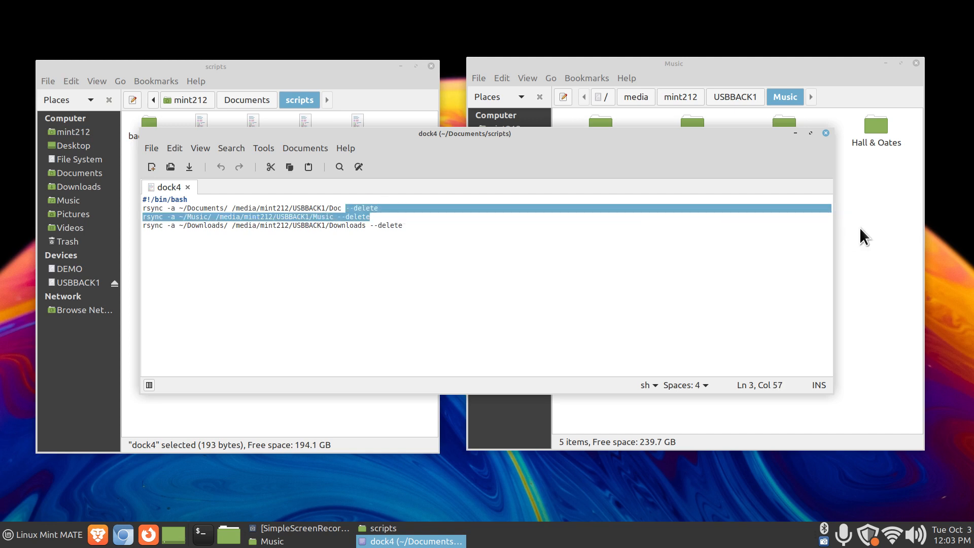
{"action": "left_click", "coordinate": [826, 132]}
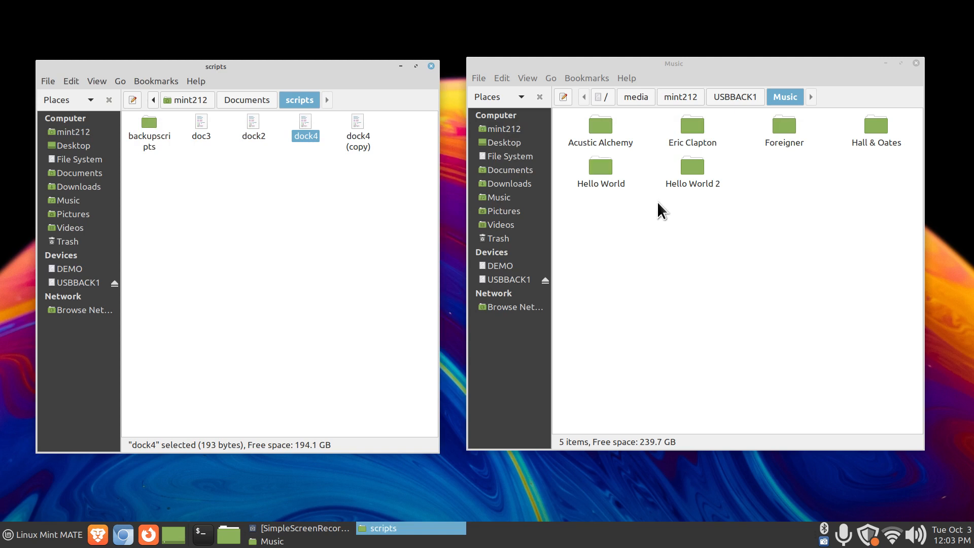
- Compare the home Music folder with the Music copy on USBBACK1
{"action": "left_click", "coordinate": [507, 198]}
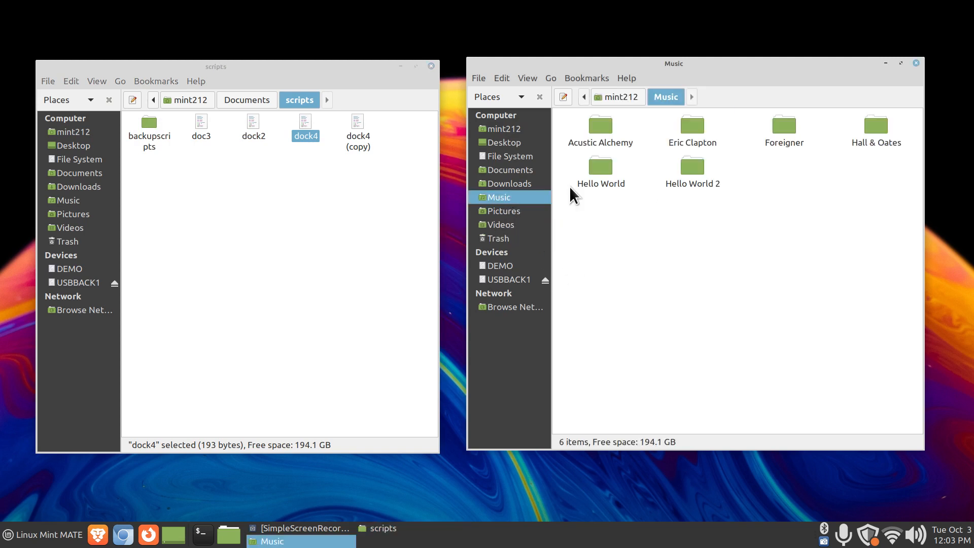
{"action": "left_click", "coordinate": [507, 281]}
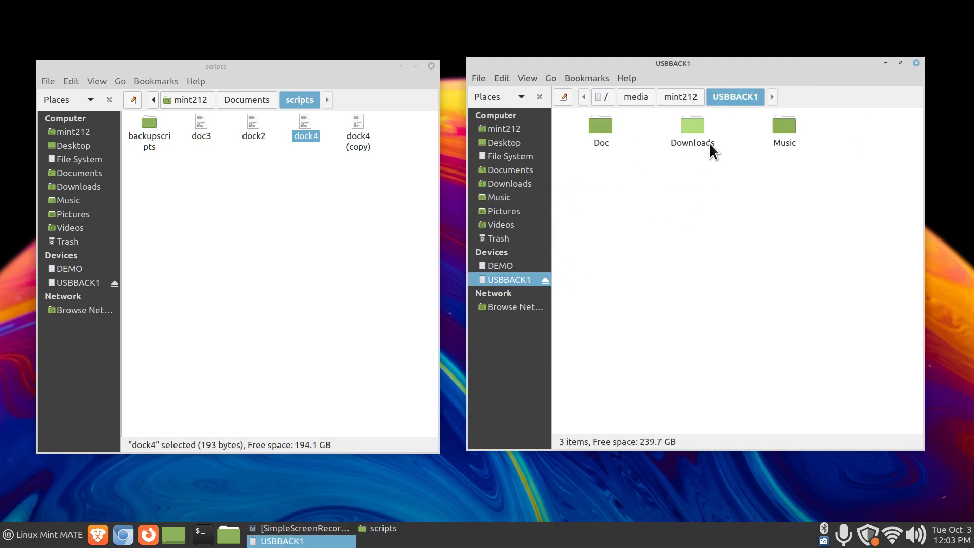
{"action": "double_click", "coordinate": [786, 128]}
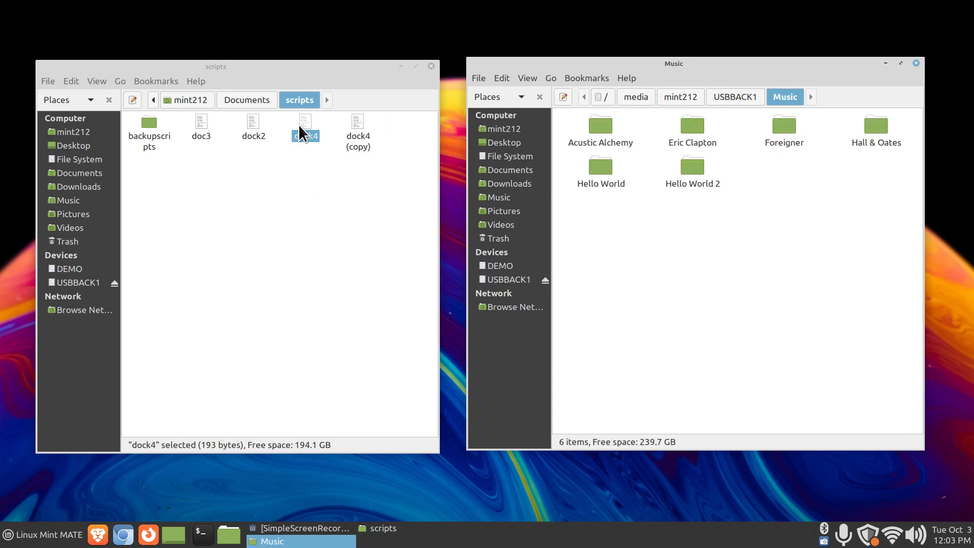
- Display the doc3 script in enlarged text, highlight its ~/Documents source and USBBACK1 destination path, and close it
{"action": "left_click", "coordinate": [283, 233]}
{"action": "left_click", "coordinate": [197, 121]}
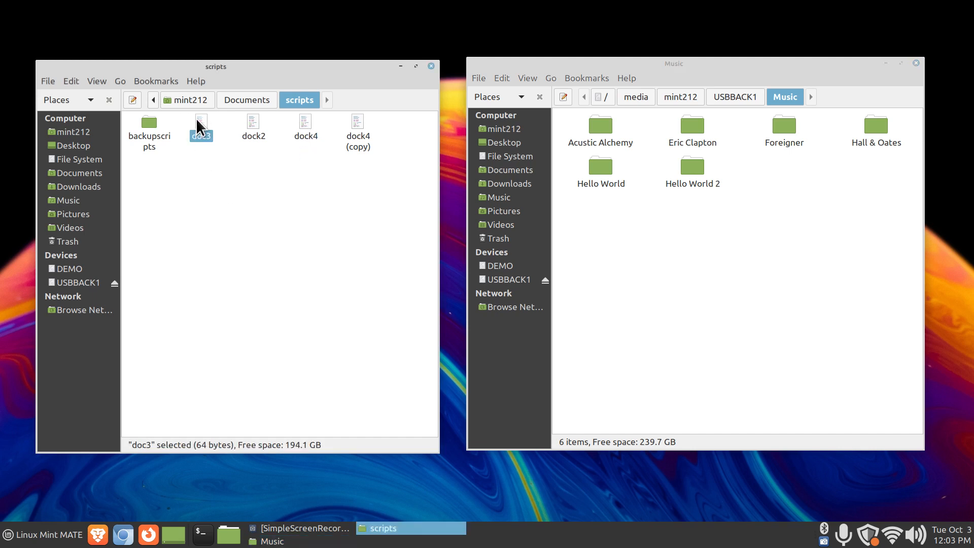
{"action": "double_click", "coordinate": [200, 127]}
{"action": "left_click", "coordinate": [207, 298]}
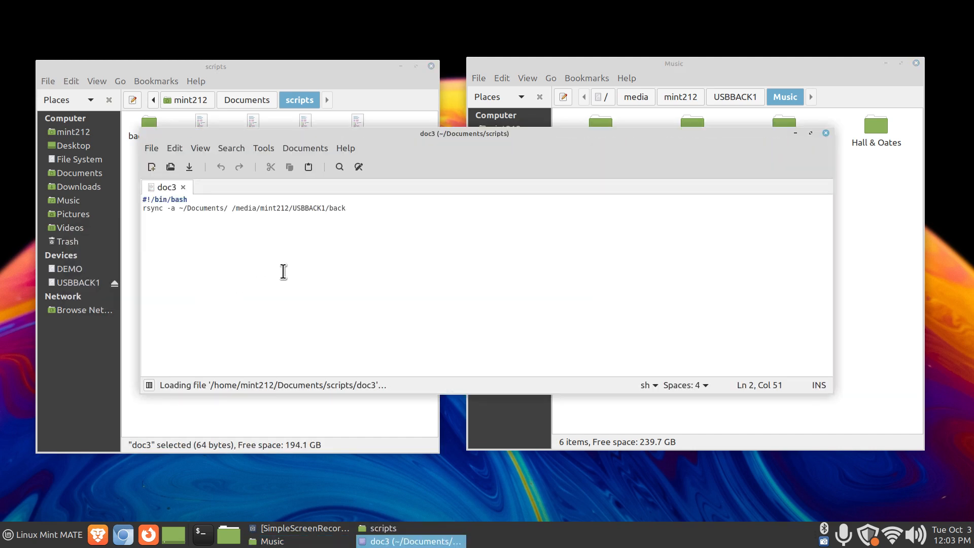
{"action": "scroll", "coordinate": [376, 304], "scroll_direction": "up", "scroll_amount": 10}
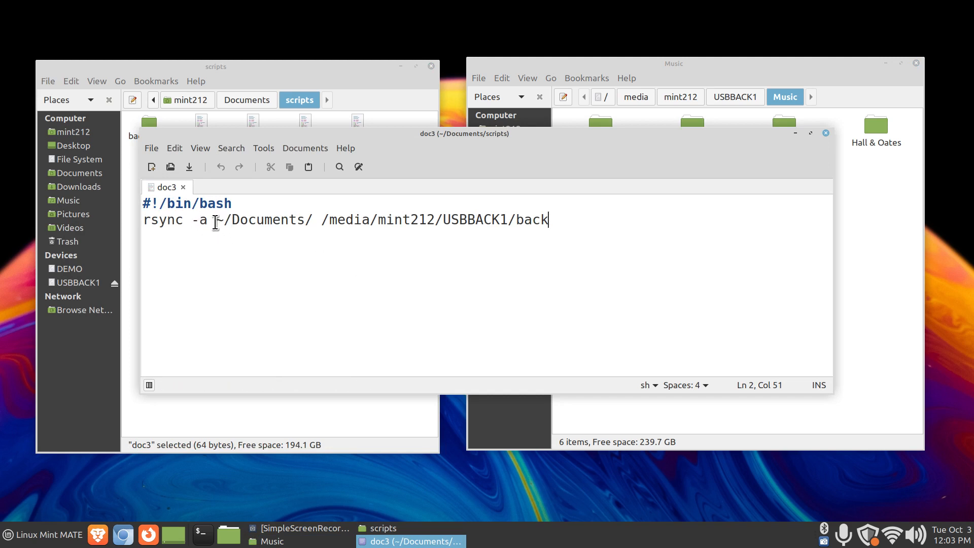
{"action": "left_click_drag", "start_coordinate": [215, 222], "coordinate": [304, 222]}
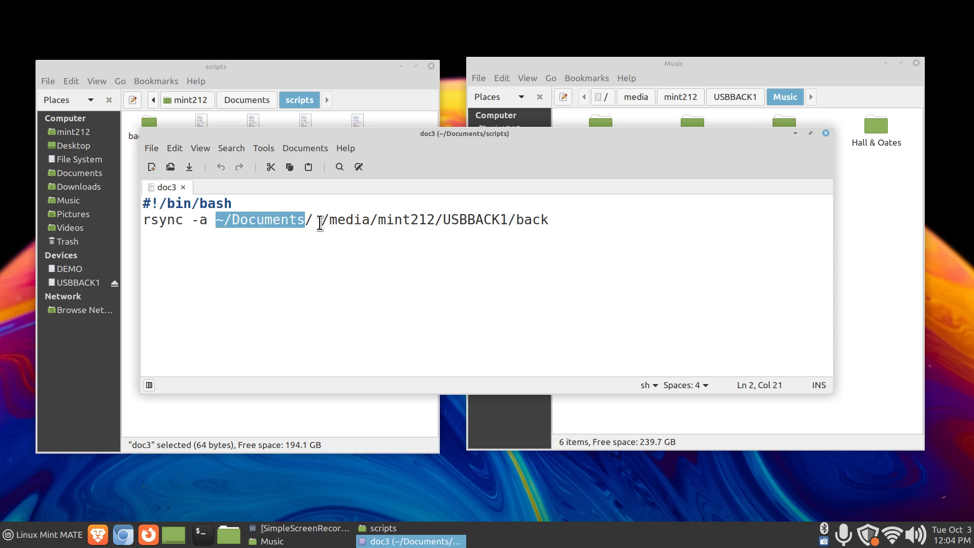
{"action": "left_click_drag", "start_coordinate": [320, 224], "coordinate": [562, 220]}
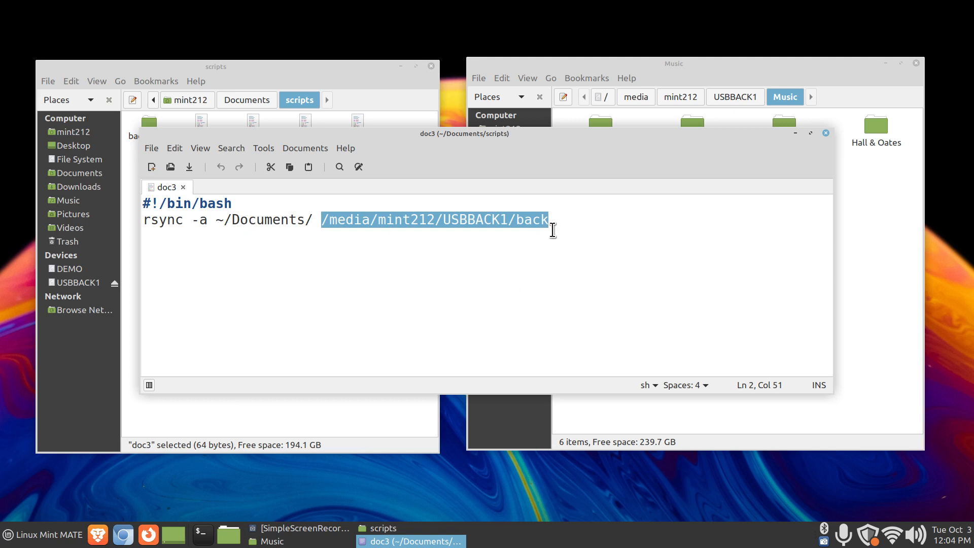
{"action": "left_click", "coordinate": [826, 133]}
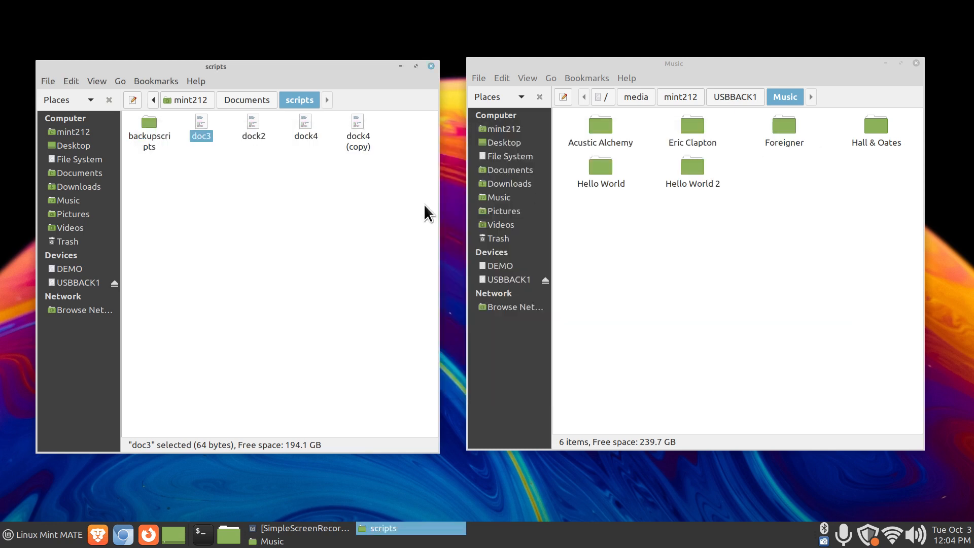
- Display the dock2 script, review the --delete option on its rsync line, and close it
{"action": "double_click", "coordinate": [252, 129]}
{"action": "left_click", "coordinate": [241, 302]}
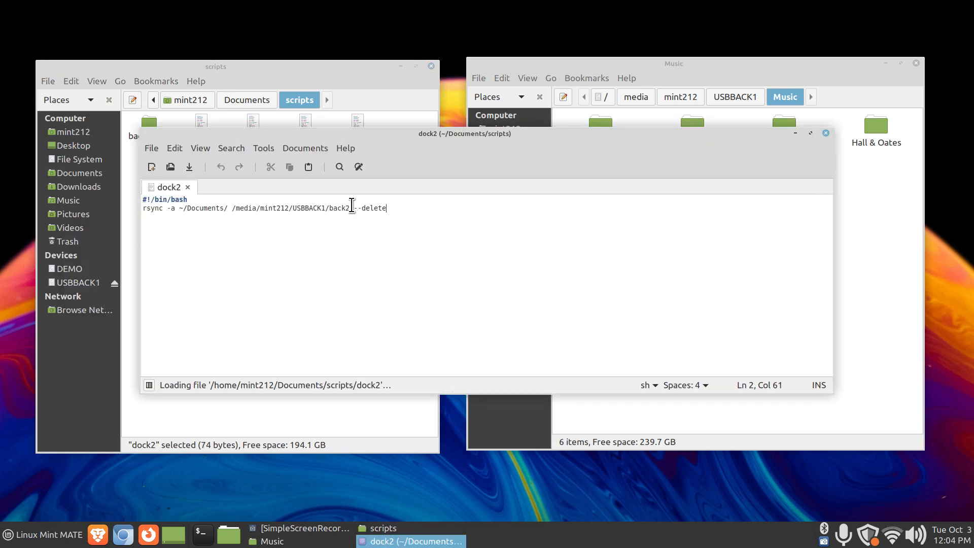
{"action": "left_click_drag", "start_coordinate": [351, 206], "coordinate": [387, 208]}
{"action": "left_click", "coordinate": [545, 270]}
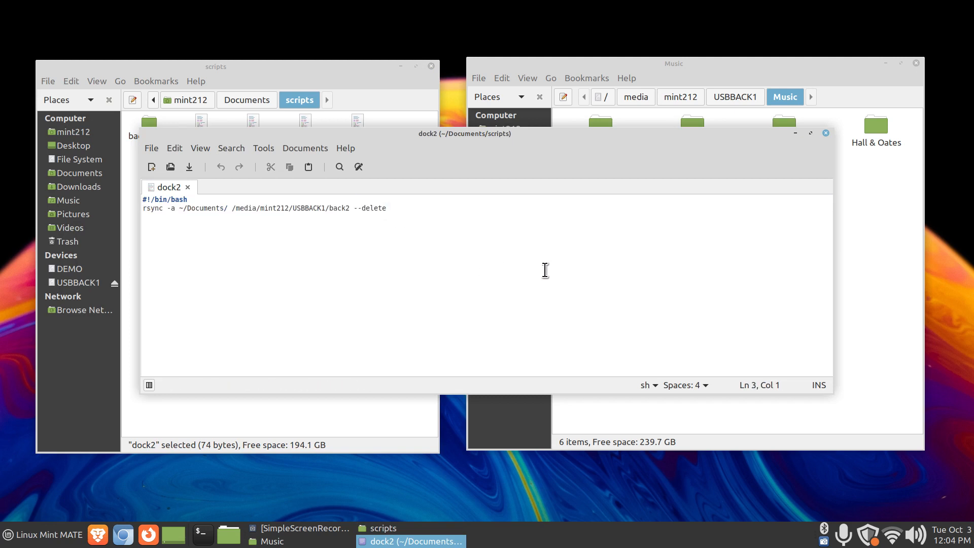
{"action": "left_click", "coordinate": [826, 133]}
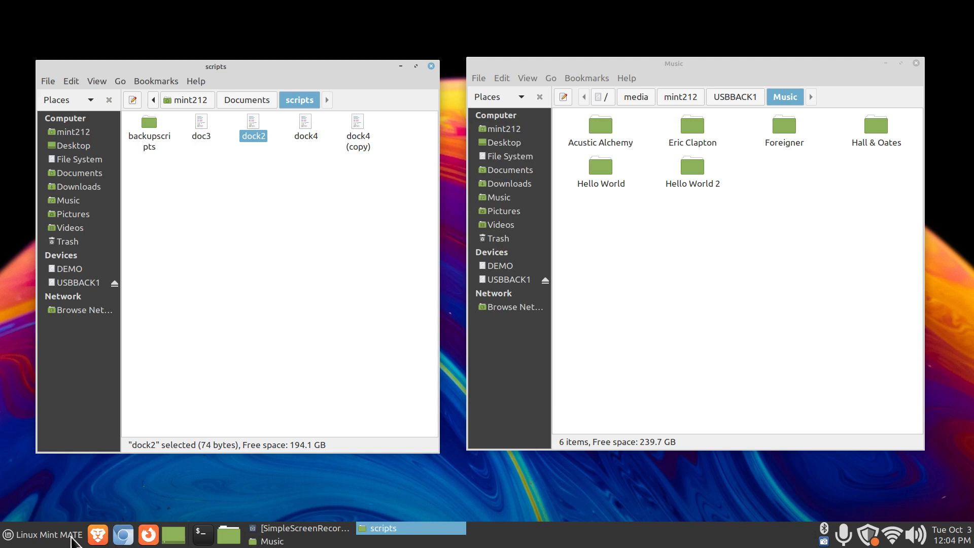
- Open Grsync to review its Delete on destination option, and close it
{"action": "left_click", "coordinate": [62, 535]}
{"action": "type", "text": "gr"}
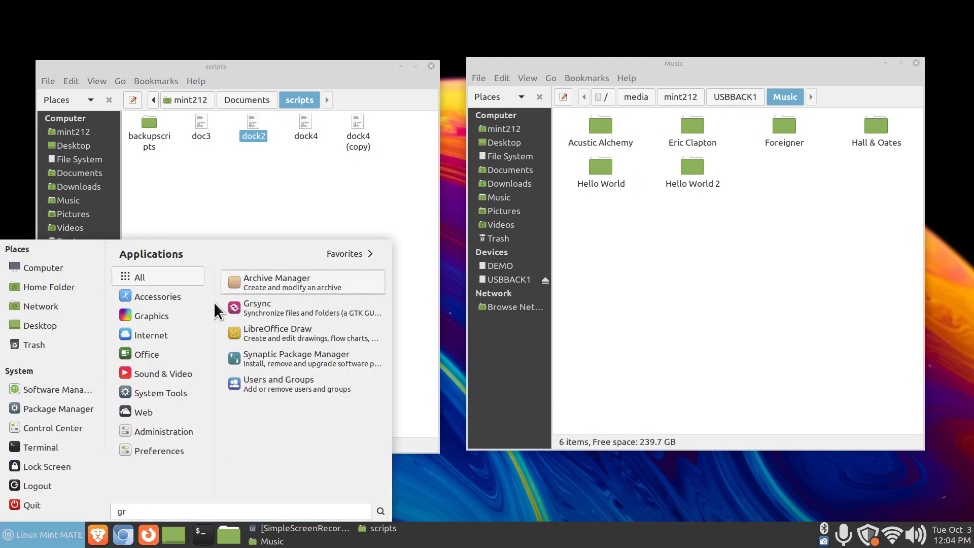
{"action": "left_click", "coordinate": [249, 309]}
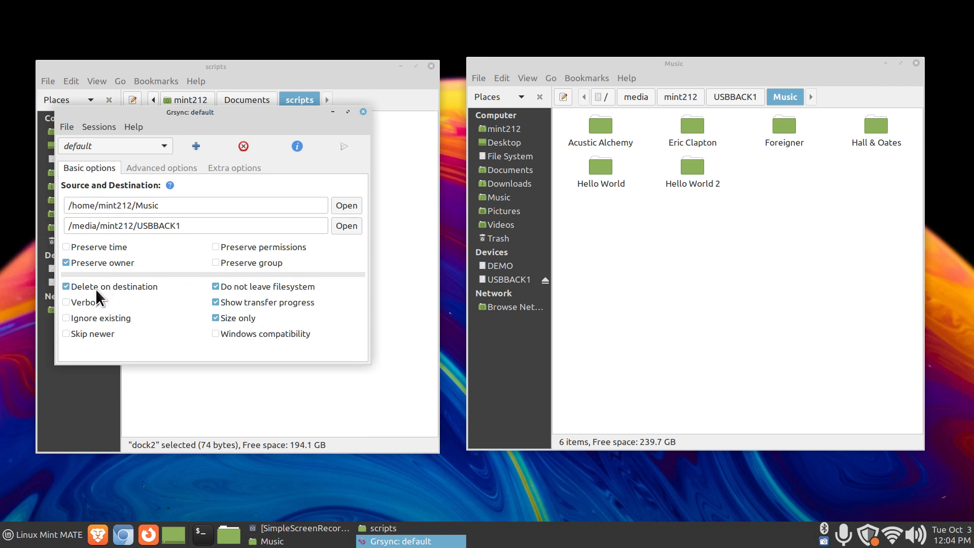
{"action": "left_click", "coordinate": [364, 112]}
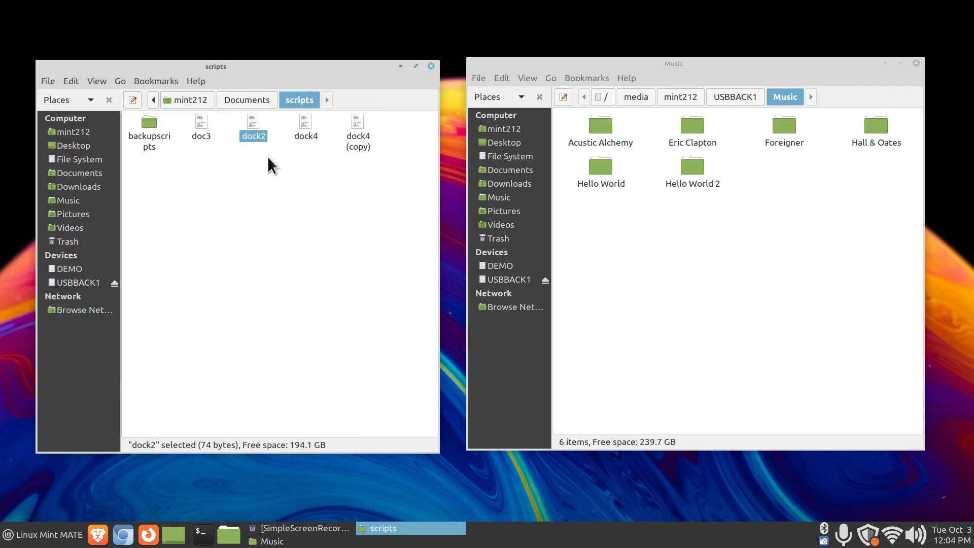
- Close the scripts and Music folder windows, and search the installed applications for "back"
{"action": "left_click", "coordinate": [432, 66]}
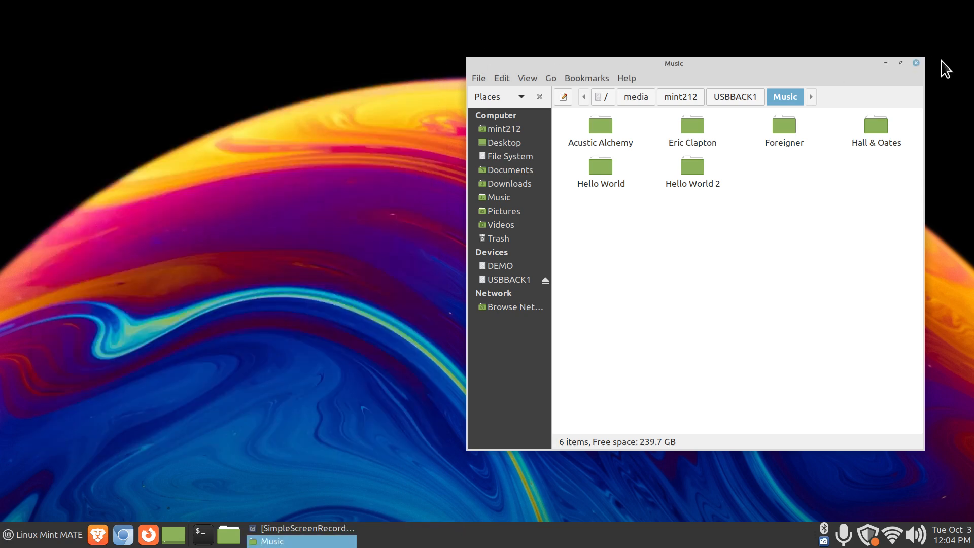
{"action": "left_click", "coordinate": [916, 64]}
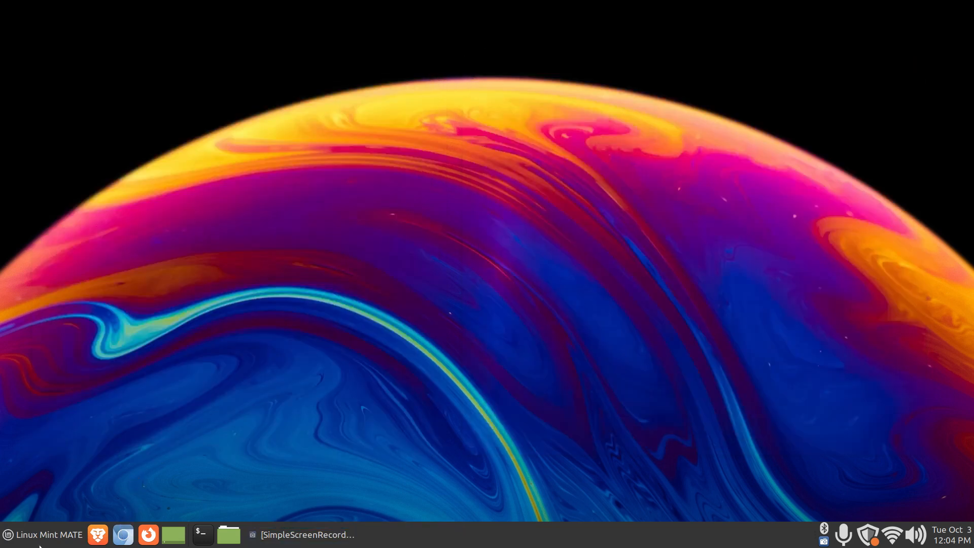
{"action": "left_click", "coordinate": [39, 545]}
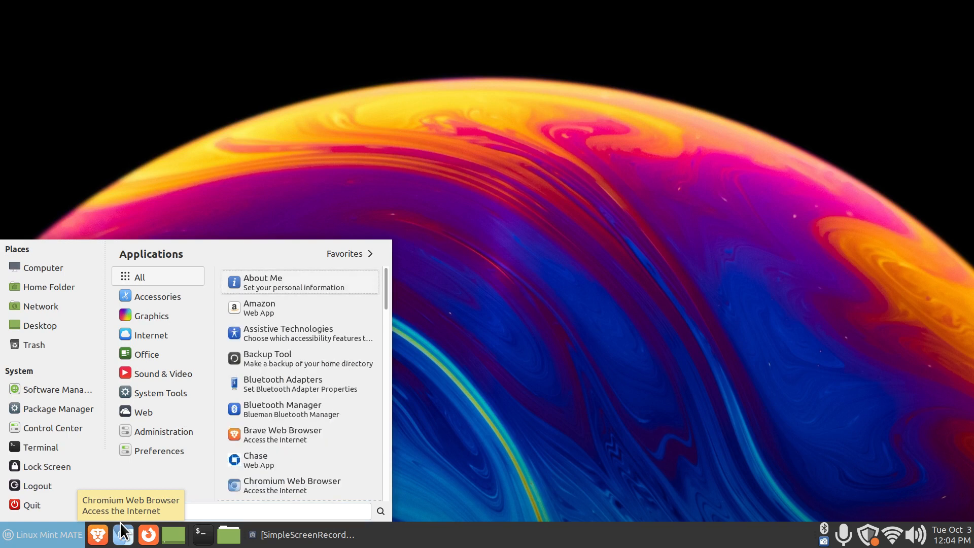
{"action": "type", "text": "back"}
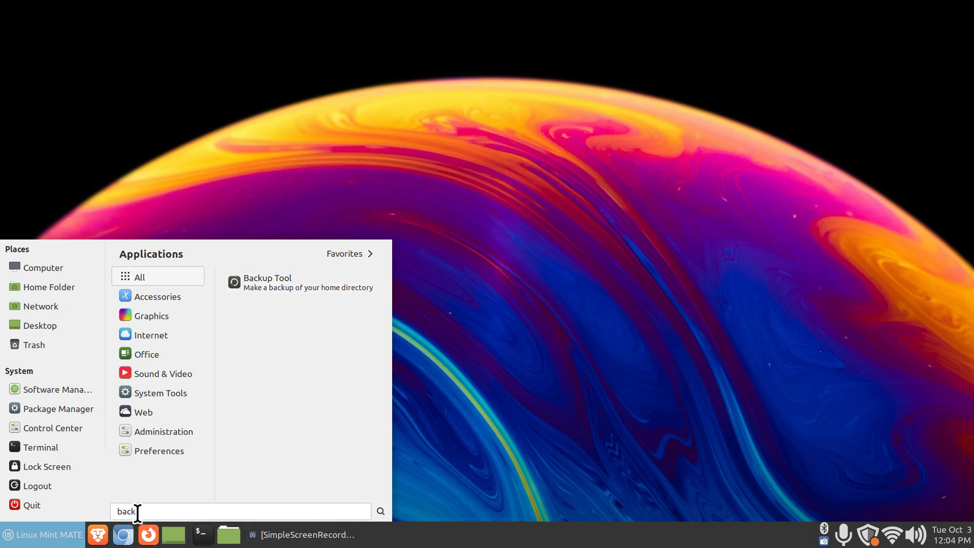
- Search the installed applications for "time" instead and launch Timeshift, authenticating with the account password
{"action": "left_click_drag", "start_coordinate": [138, 512], "coordinate": [100, 510]}
{"action": "type", "text": "time"}
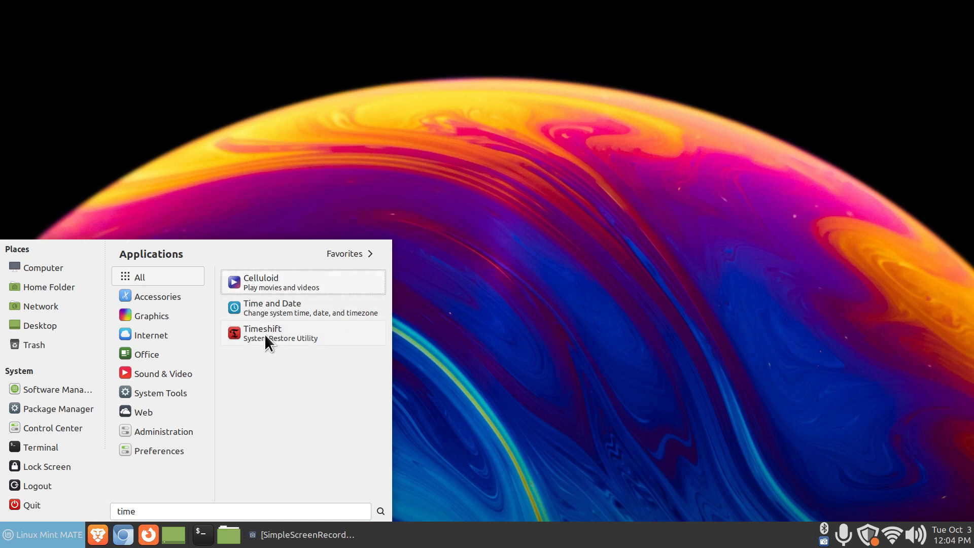
{"action": "left_click", "coordinate": [264, 339]}
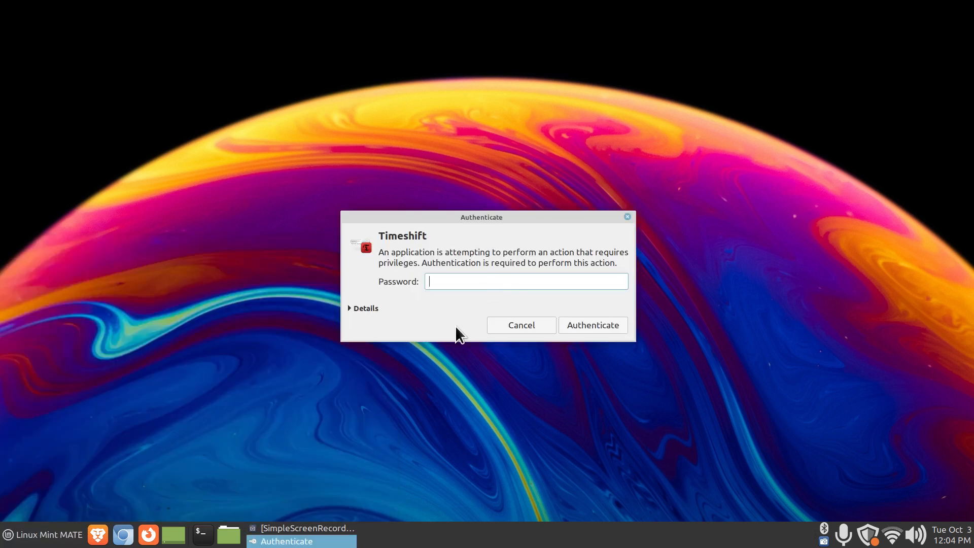
{"action": "type", "text": "*****"}
{"action": "key", "text": "Return"}
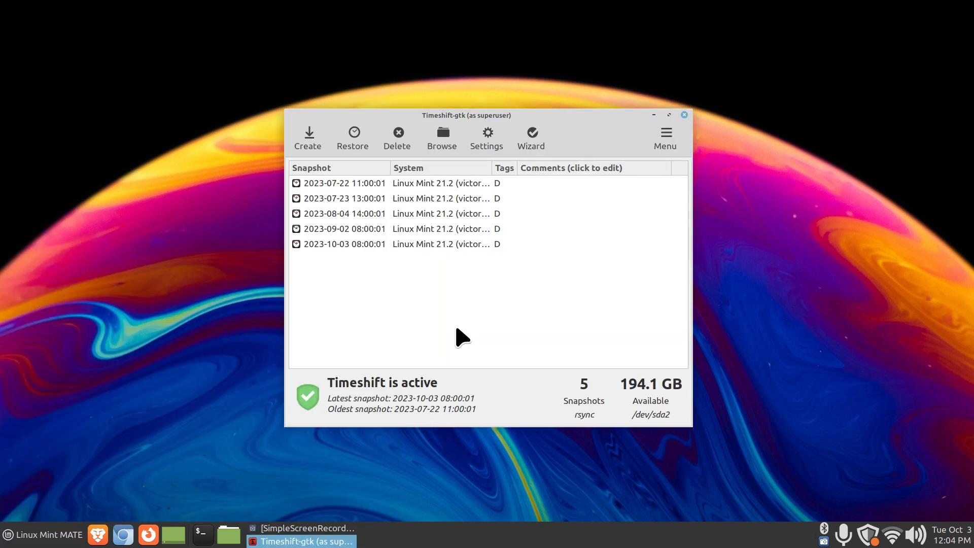
- Review the snapshot type in Timeshift's setup wizard and the Daily keep count in its snapshot schedule settings
{"action": "left_click", "coordinate": [533, 138]}
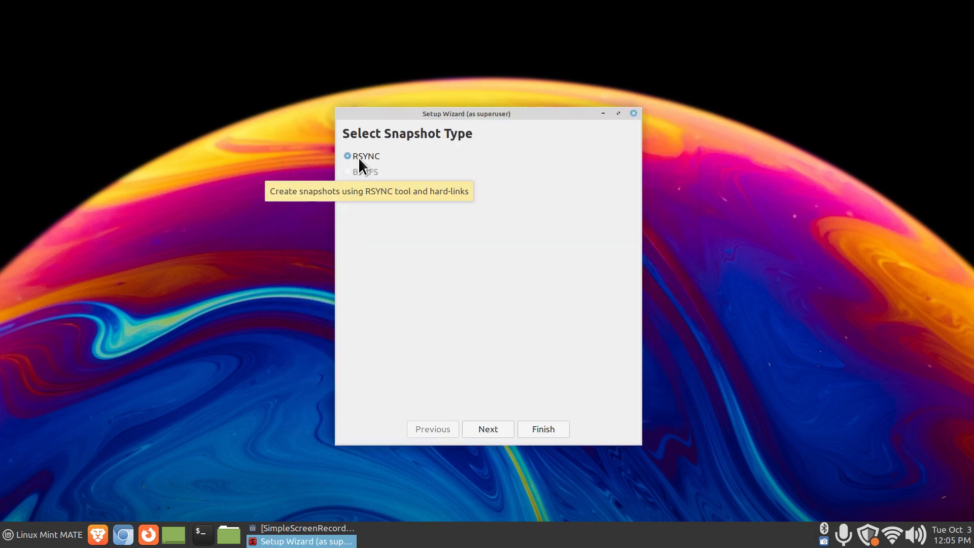
{"action": "left_click", "coordinate": [542, 430]}
{"action": "left_click", "coordinate": [488, 143]}
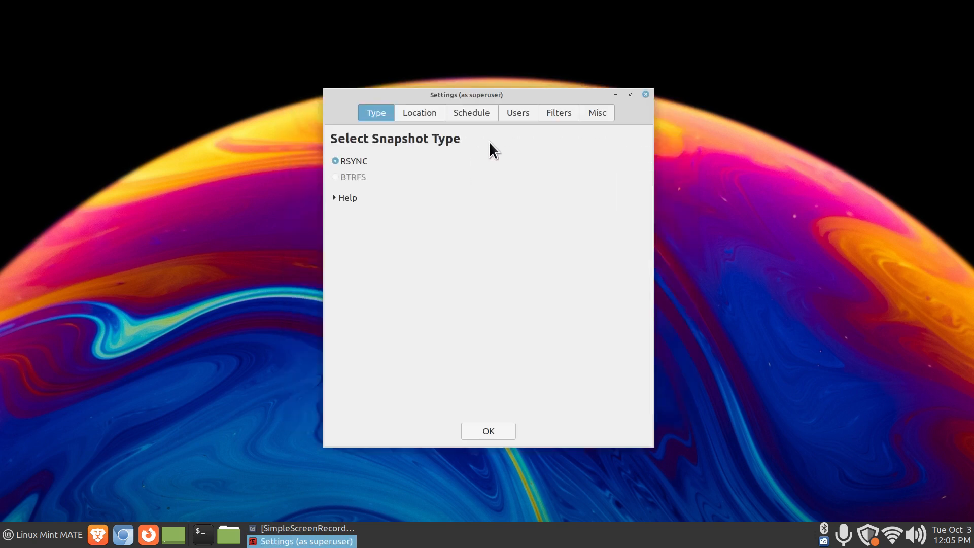
{"action": "left_click", "coordinate": [495, 115]}
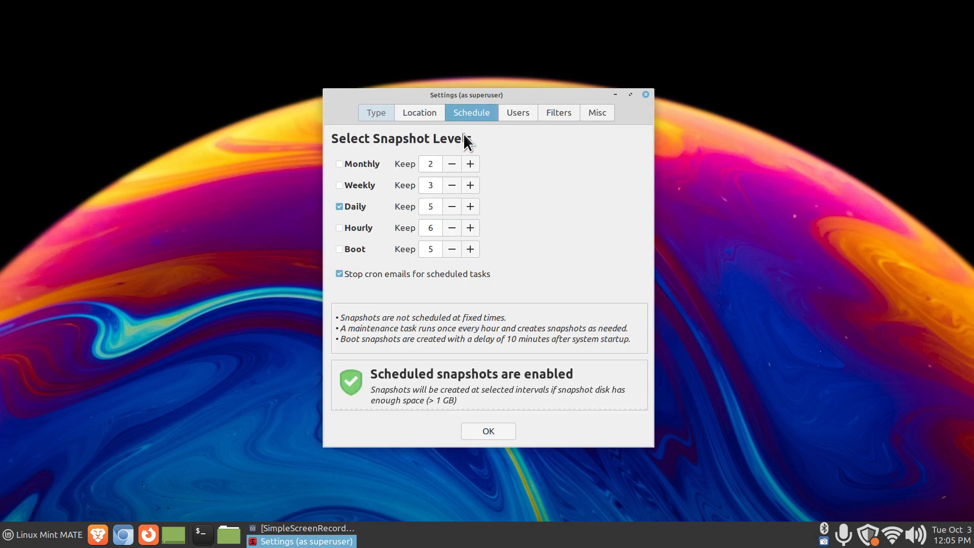
{"action": "double_click", "coordinate": [433, 206]}
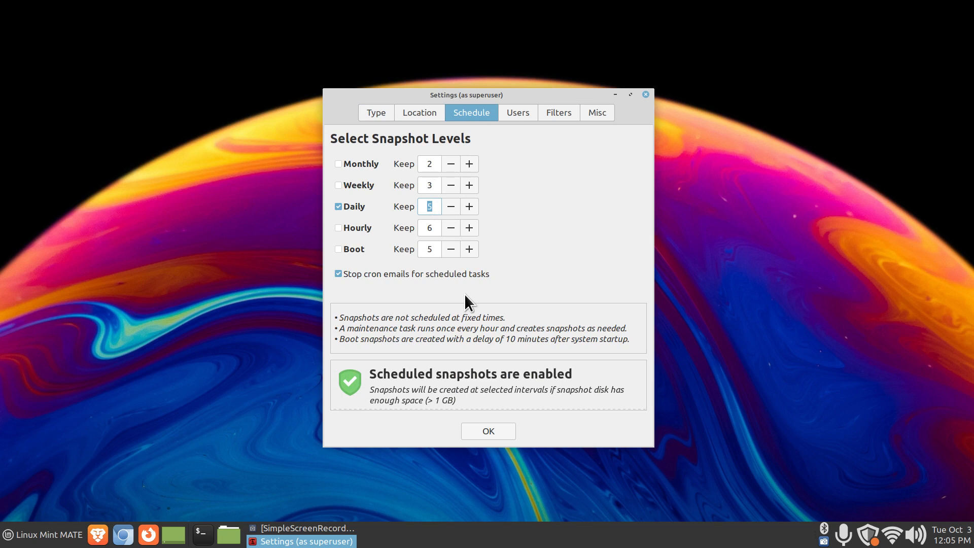
- Review the user home directory exclusions in the Timeshift settings, and close Timeshift
{"action": "left_click", "coordinate": [516, 113]}
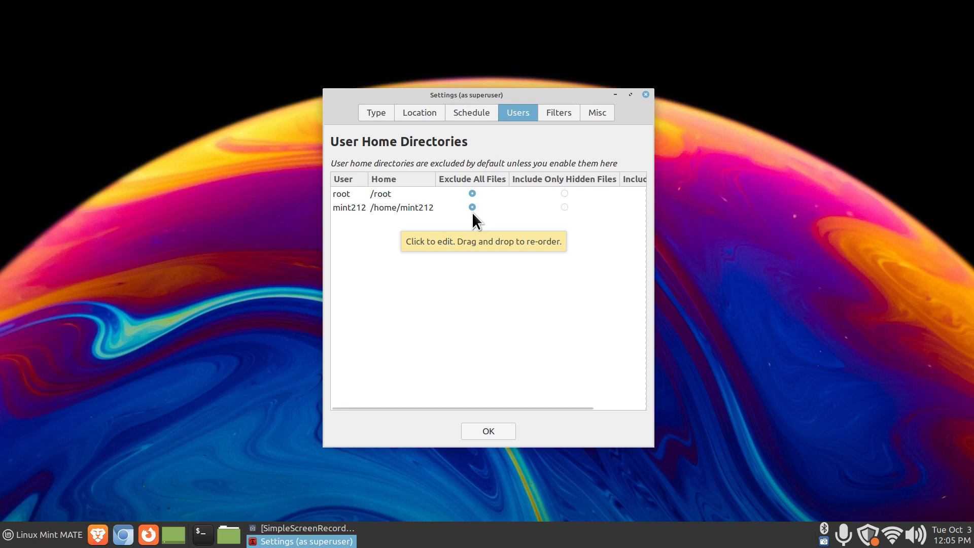
{"action": "left_click", "coordinate": [646, 95]}
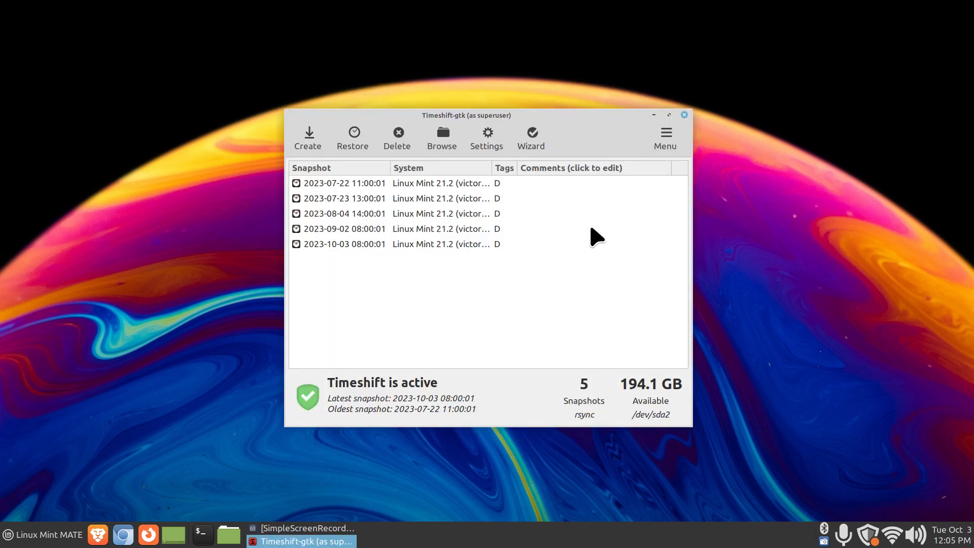
{"action": "left_click", "coordinate": [684, 115]}
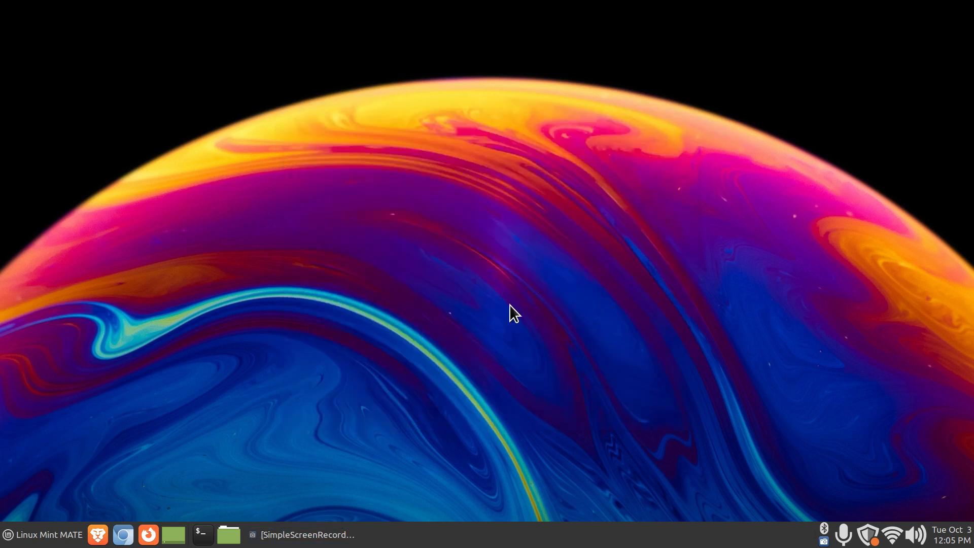